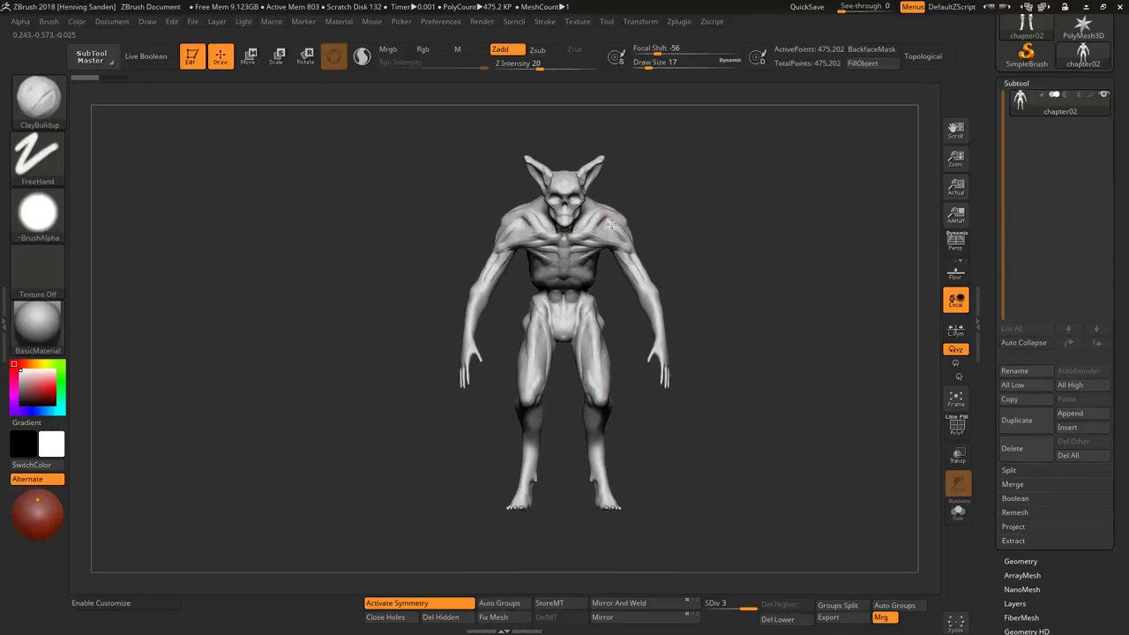
Raise the ClayBuildup draw size to 35 and build up both shoulders and the trapezius
key(s)
click(643, 265)
mouse_move(643, 277)
mouse_down()
mouse_move(590, 262)
mouse_move(556, 253)
mouse_up()
drag(776, 353, 706, 335)
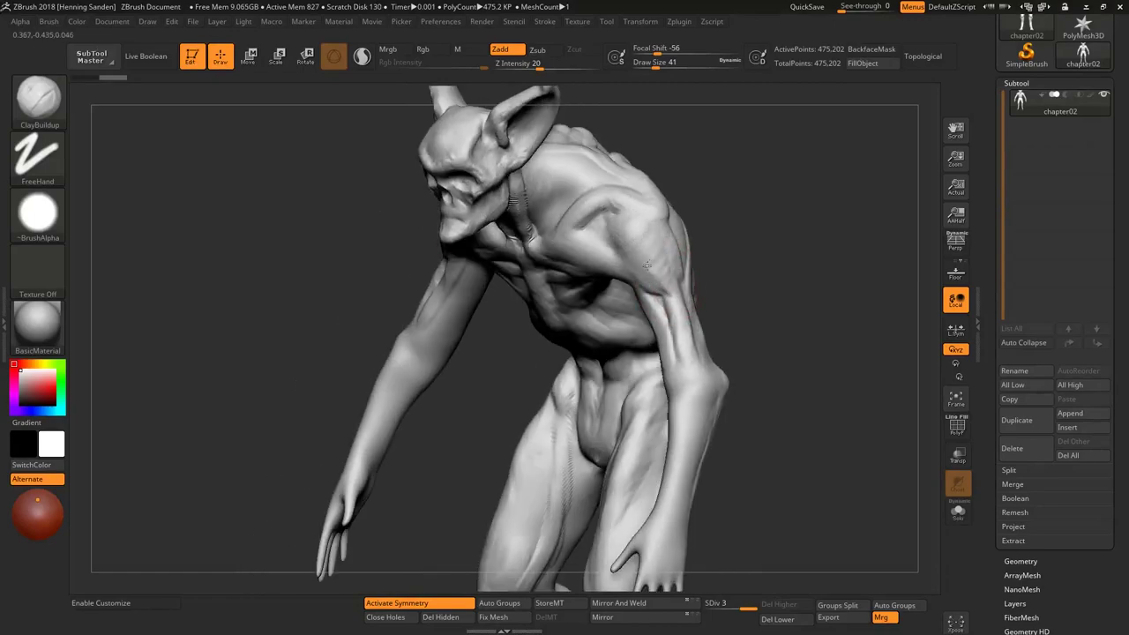
shift+right_drag(671, 265, 688, 339)
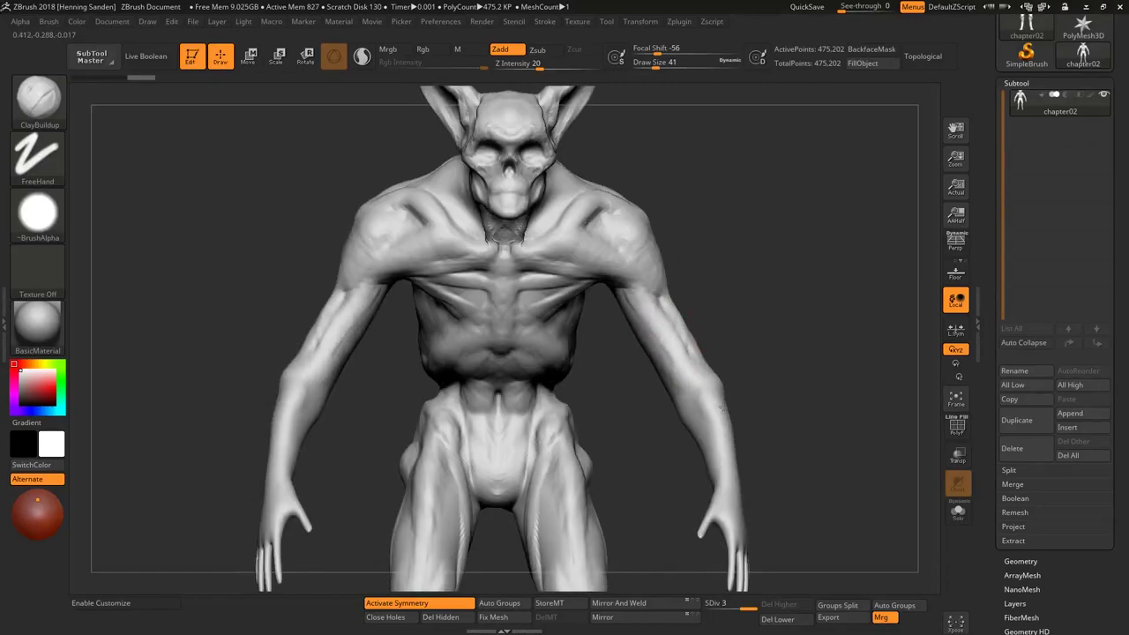
Build up the pectoral ridges across the chest, then sculpt the deltoids on both shoulders
drag(578, 291, 508, 305)
right_drag(507, 304, 437, 305)
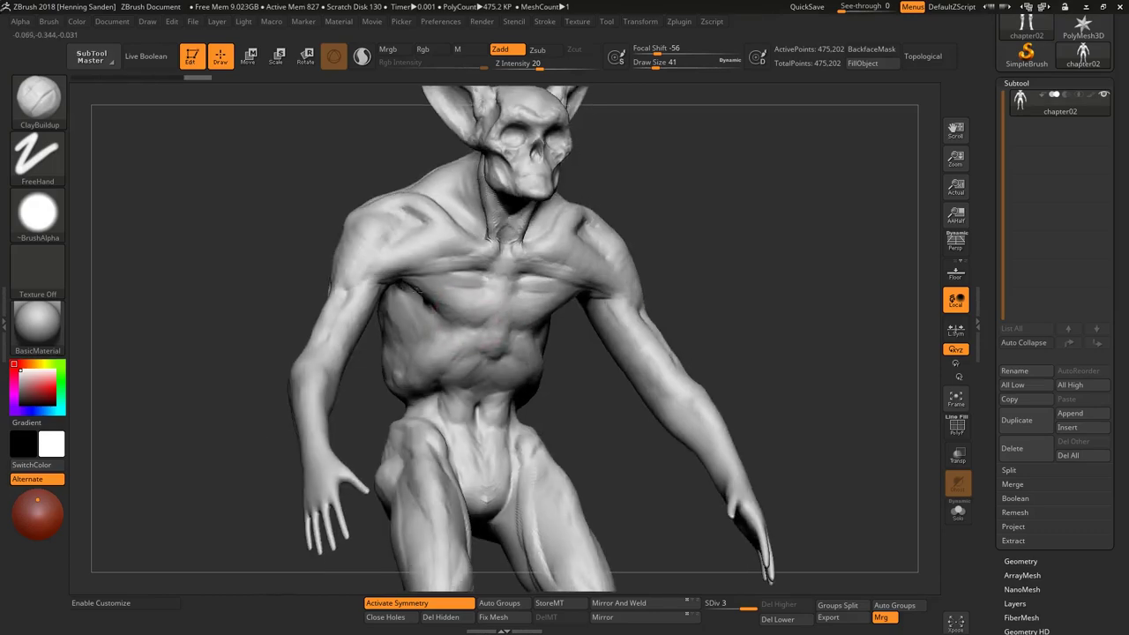
drag(492, 304, 464, 284)
right_drag(454, 280, 432, 233)
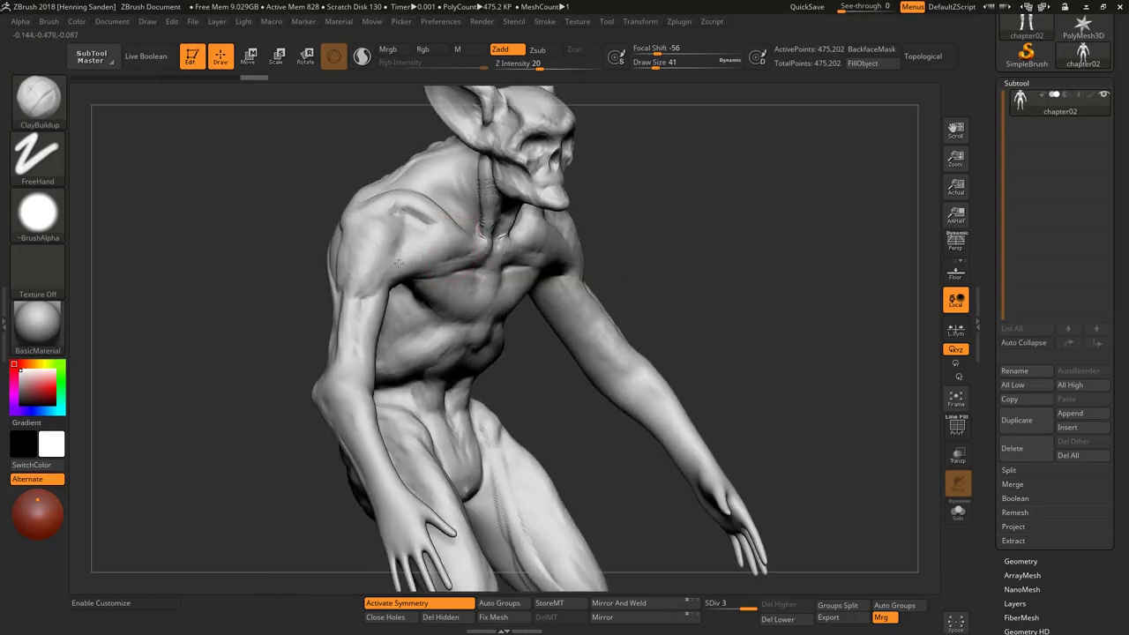
mouse_move(366, 285)
mouse_down()
mouse_move(398, 221)
mouse_move(376, 215)
mouse_move(353, 264)
mouse_up()
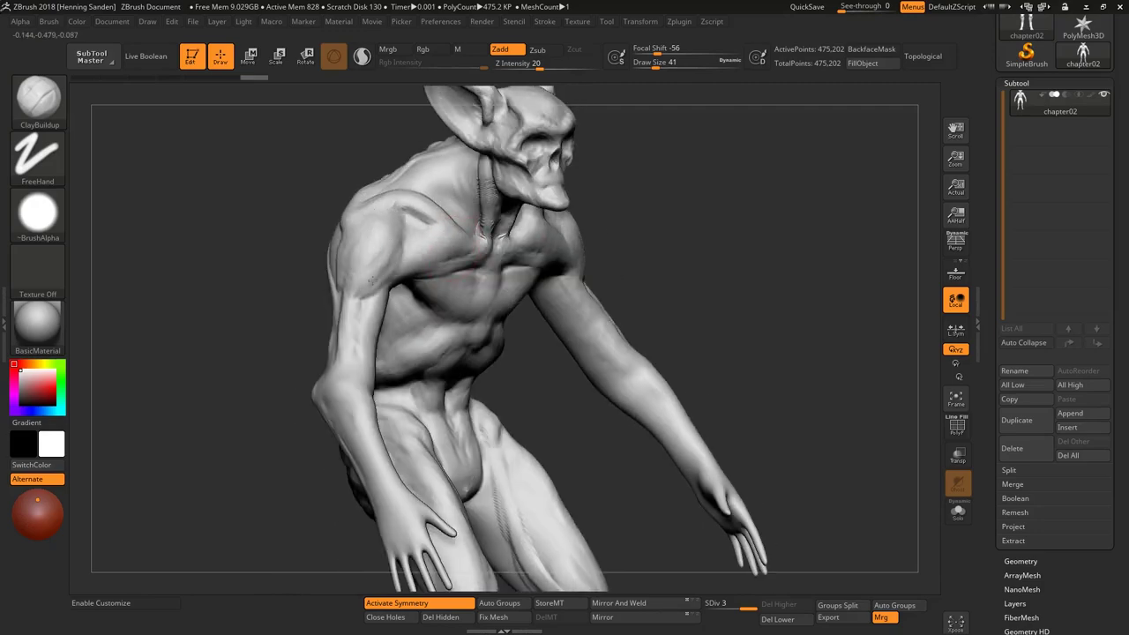
Sculpt along the right shoulder and add relief to the upper back near the shoulder blade
mouse_move(371, 289)
right_down()
mouse_move(327, 277)
mouse_move(491, 297)
right_up()
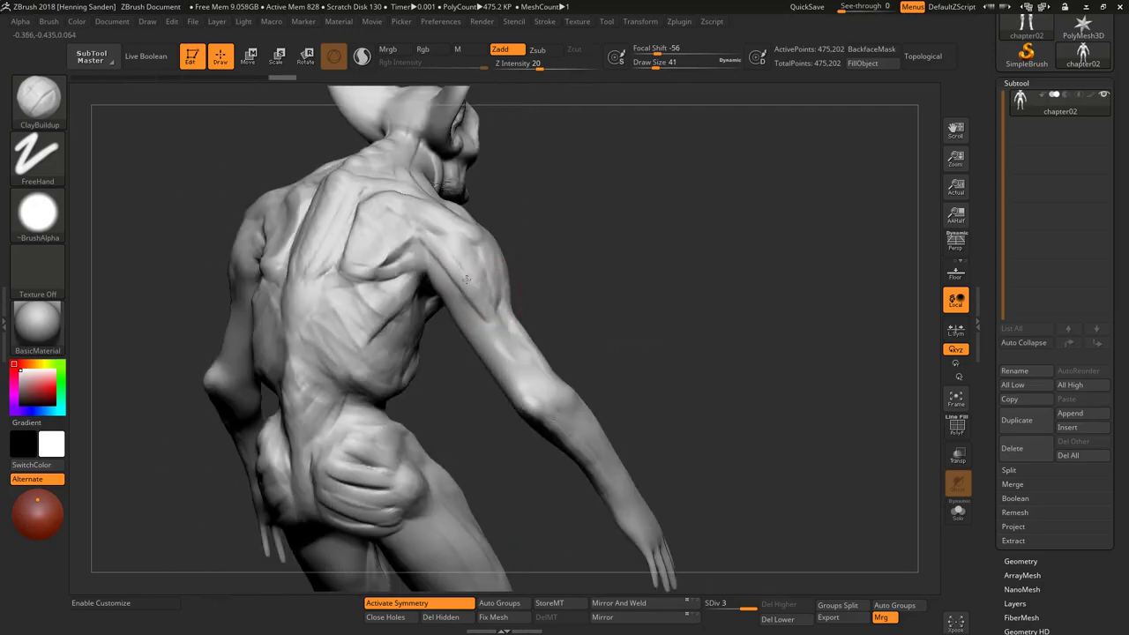
mouse_move(463, 284)
mouse_down()
mouse_move(437, 252)
mouse_move(460, 293)
mouse_move(496, 317)
mouse_up()
mouse_move(496, 317)
right_down()
mouse_move(609, 305)
mouse_move(602, 281)
right_up()
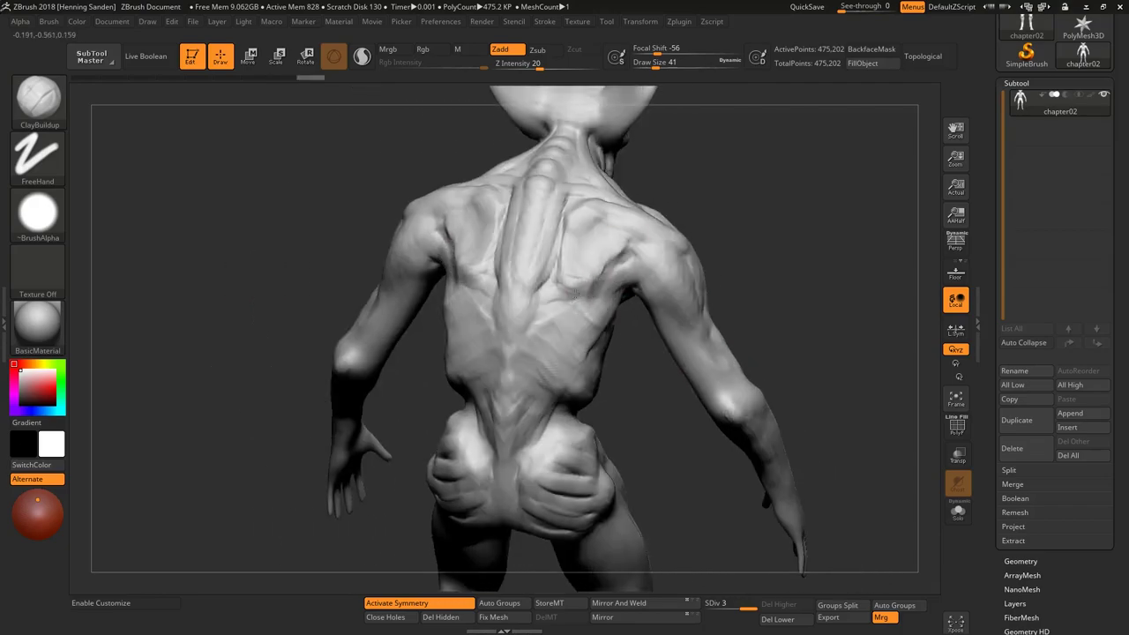
mouse_move(606, 273)
right_down()
mouse_move(490, 258)
mouse_move(605, 315)
mouse_move(551, 320)
right_up()
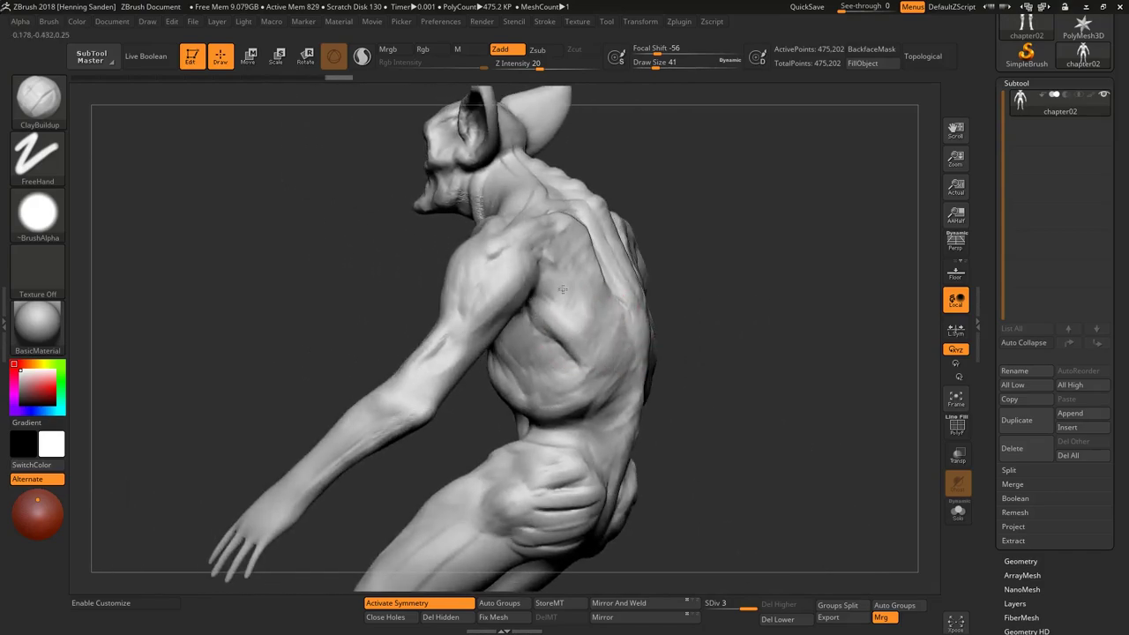
drag(555, 304, 540, 283)
right_drag(576, 305, 625, 340)
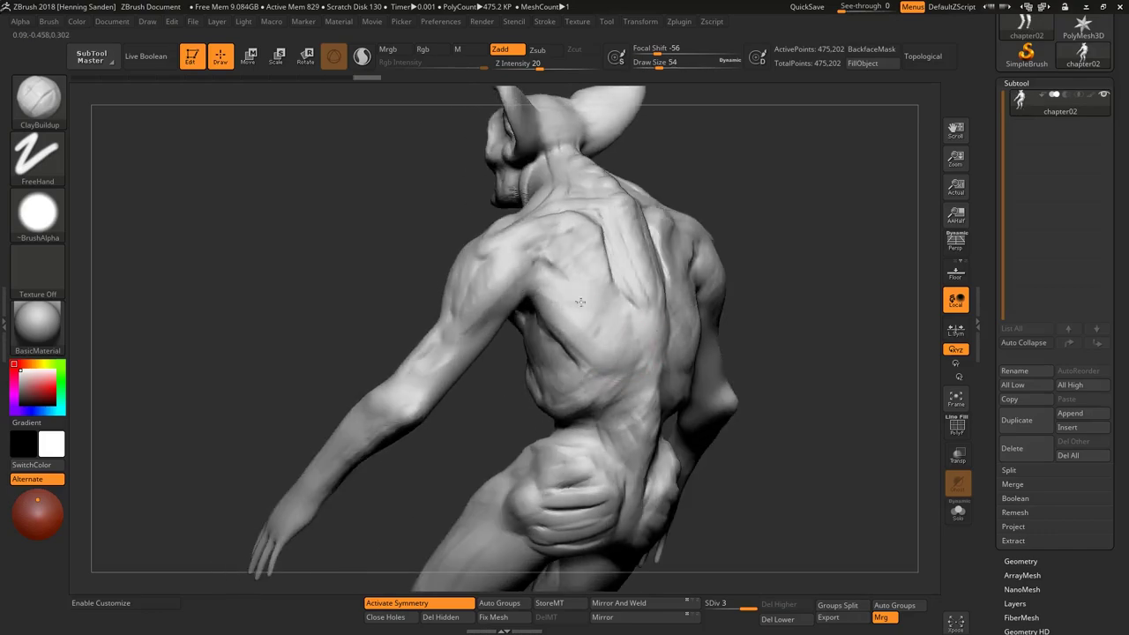
right_drag(612, 344, 653, 388)
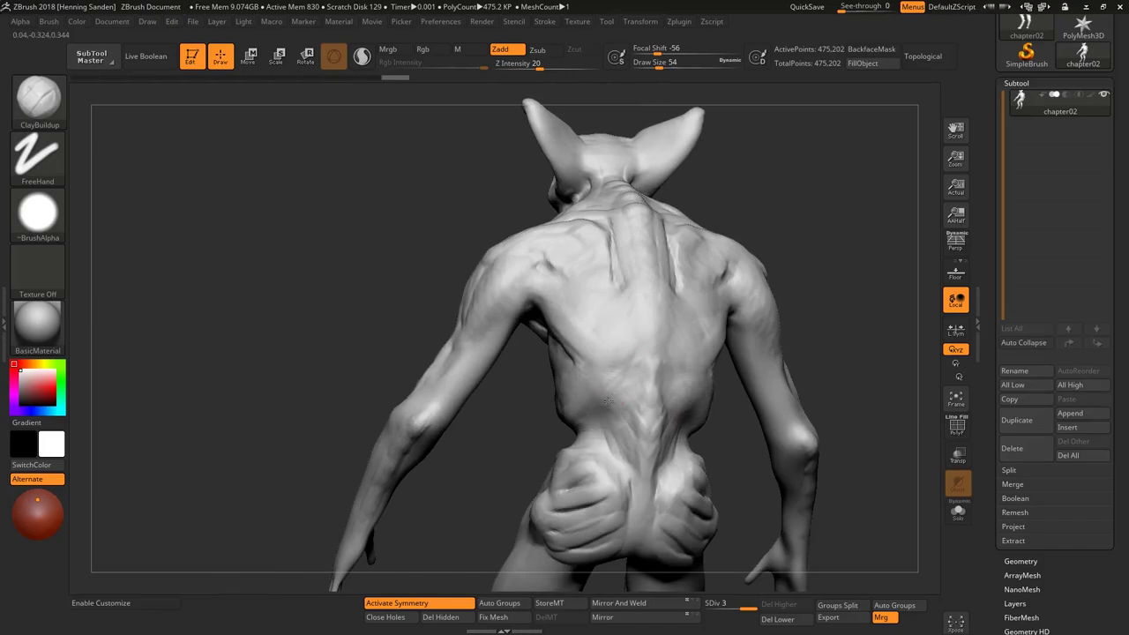
Carve grooves down the right side of the back and upper back, then shrink the brush to 18
mouse_move(602, 413)
right_down()
mouse_move(671, 379)
mouse_move(644, 406)
right_up()
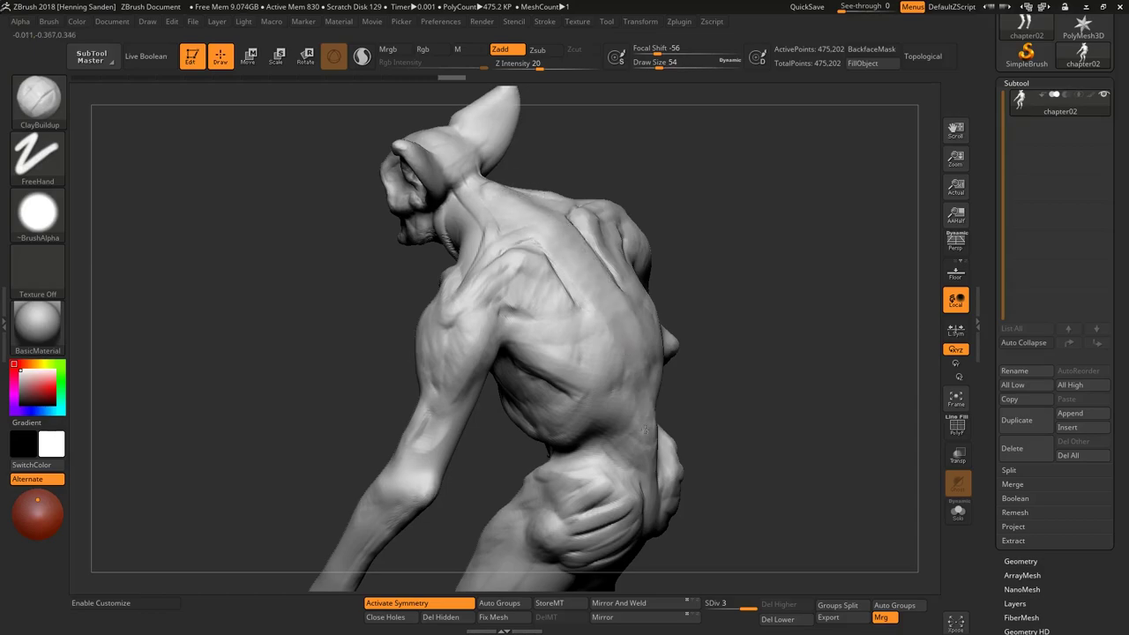
drag(613, 296, 647, 451)
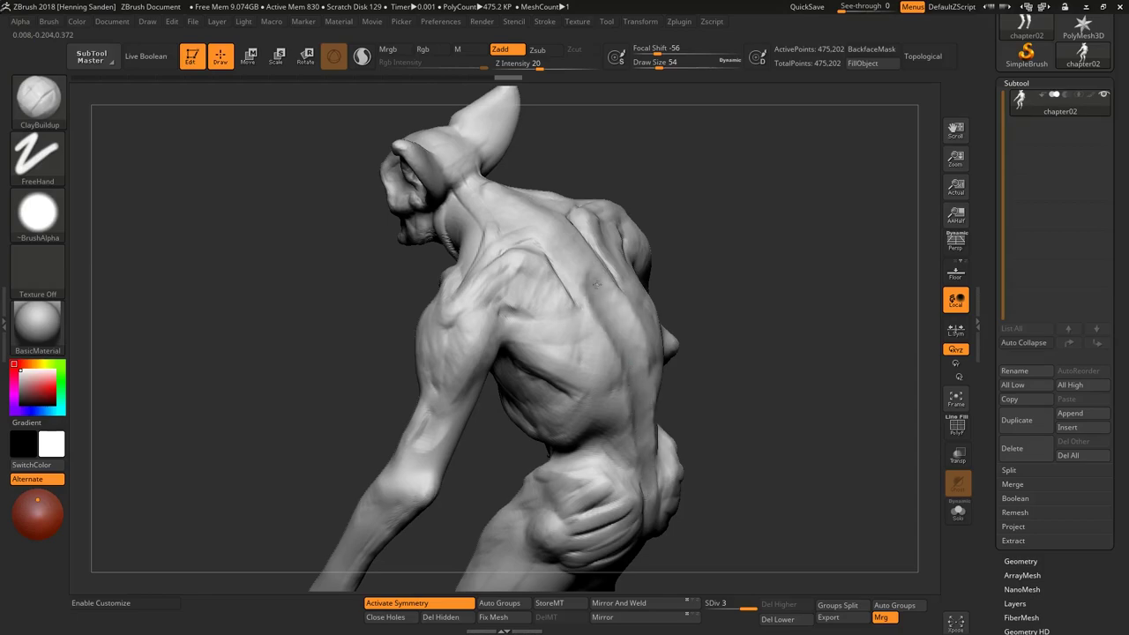
drag(554, 231, 582, 300)
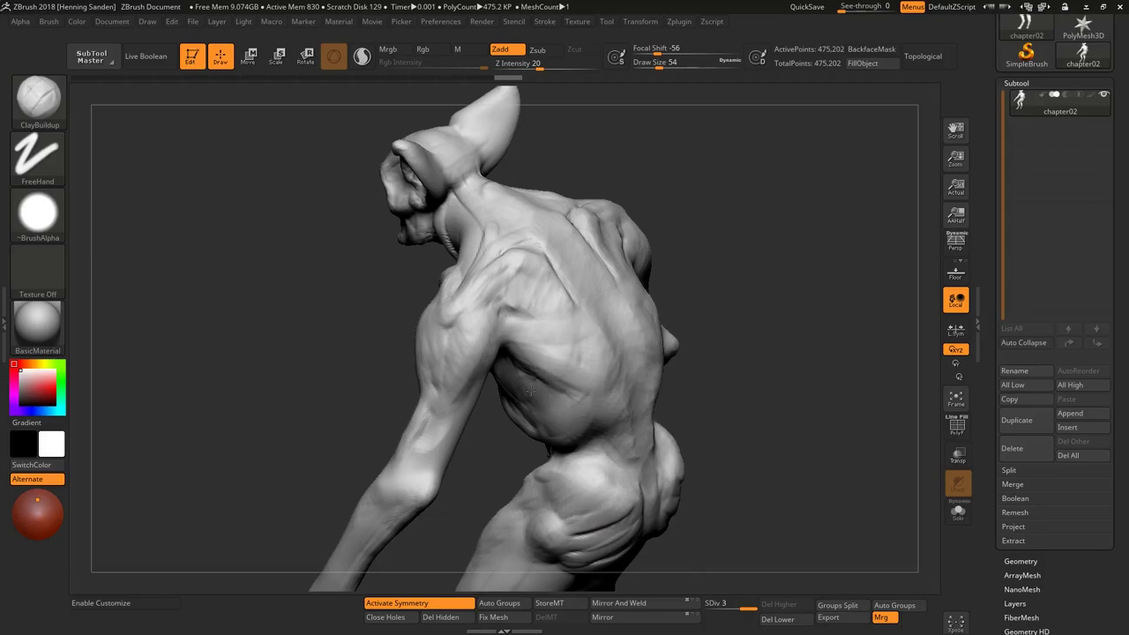
drag(540, 388, 505, 328)
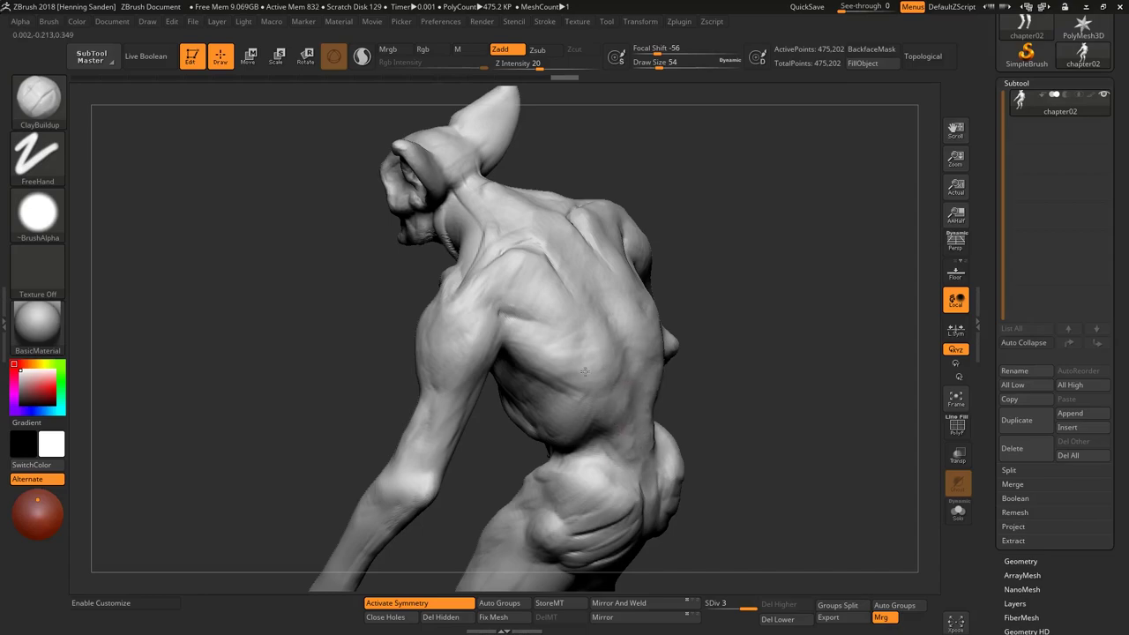
key([)
key([)
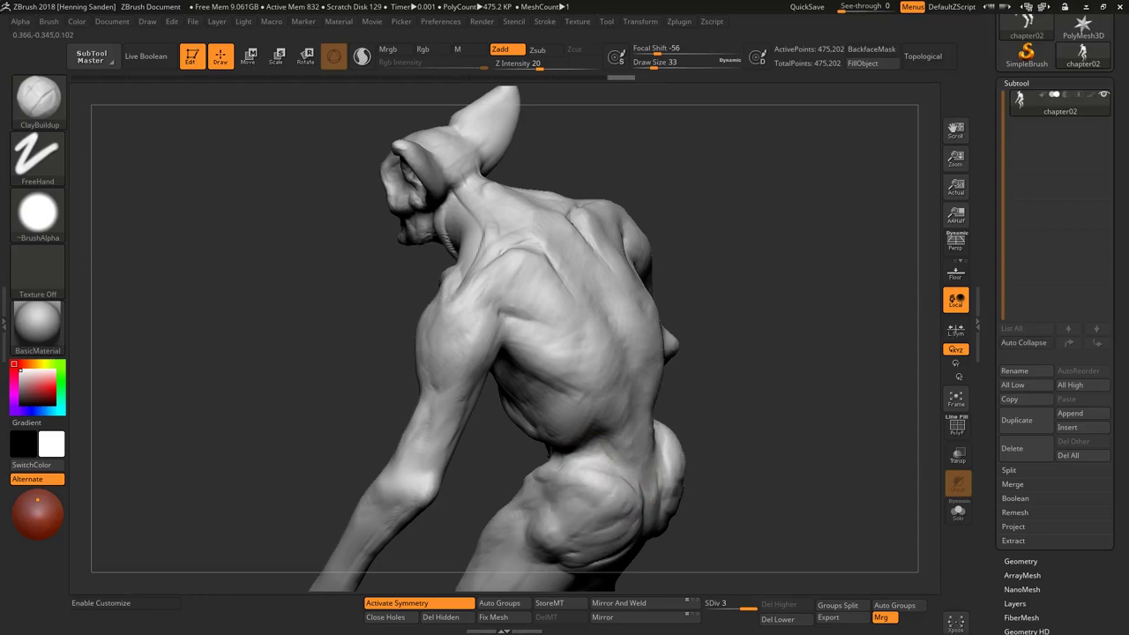
key([)
key([)
Inspect the back while adjusting the brush size, settling at 41
mouse_move(416, 462)
mouse_down()
mouse_move(383, 463)
mouse_move(529, 344)
mouse_move(532, 453)
mouse_move(459, 444)
mouse_move(538, 434)
mouse_up()
key(])
key(])
key([)
key([)
key(])
key(])
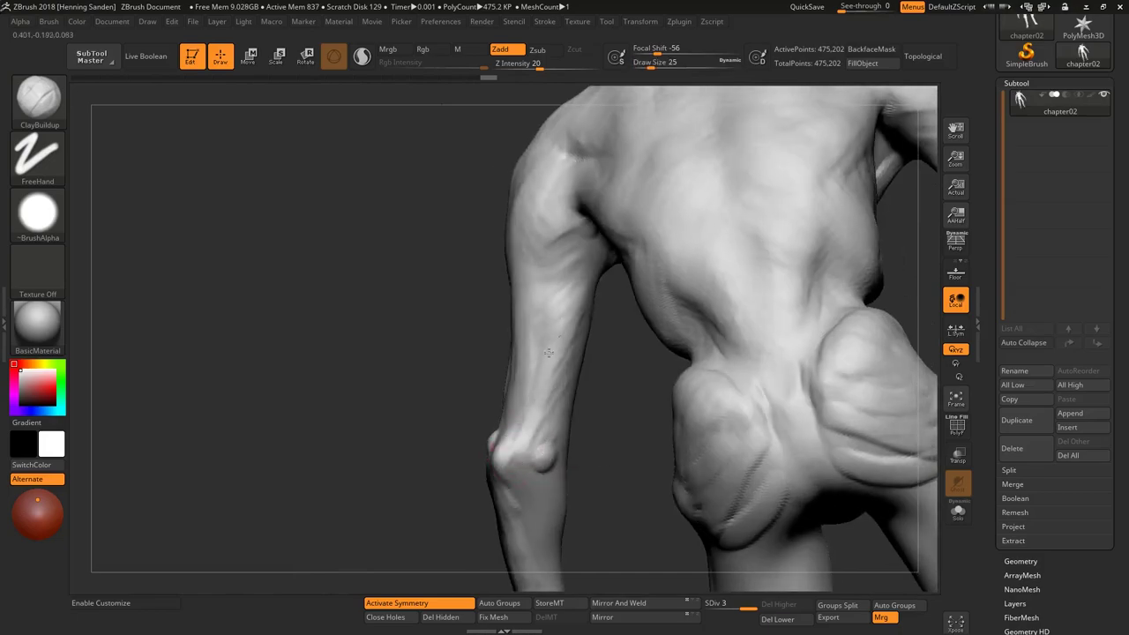
key(])
key(])
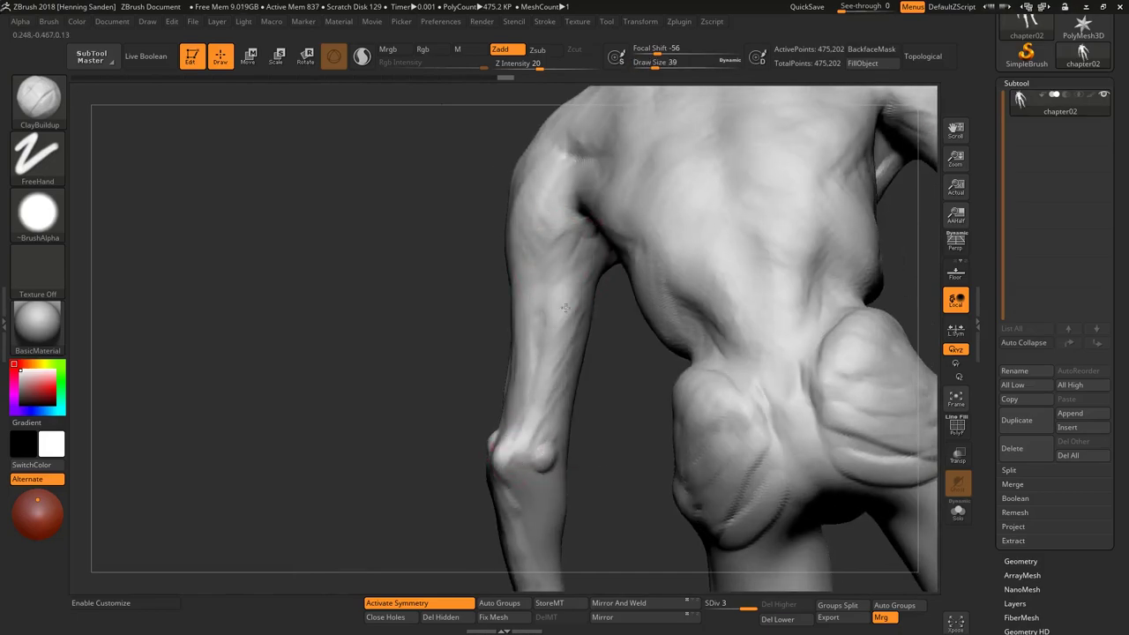
mouse_move(568, 274)
mouse_down()
mouse_move(582, 318)
mouse_move(548, 336)
mouse_up()
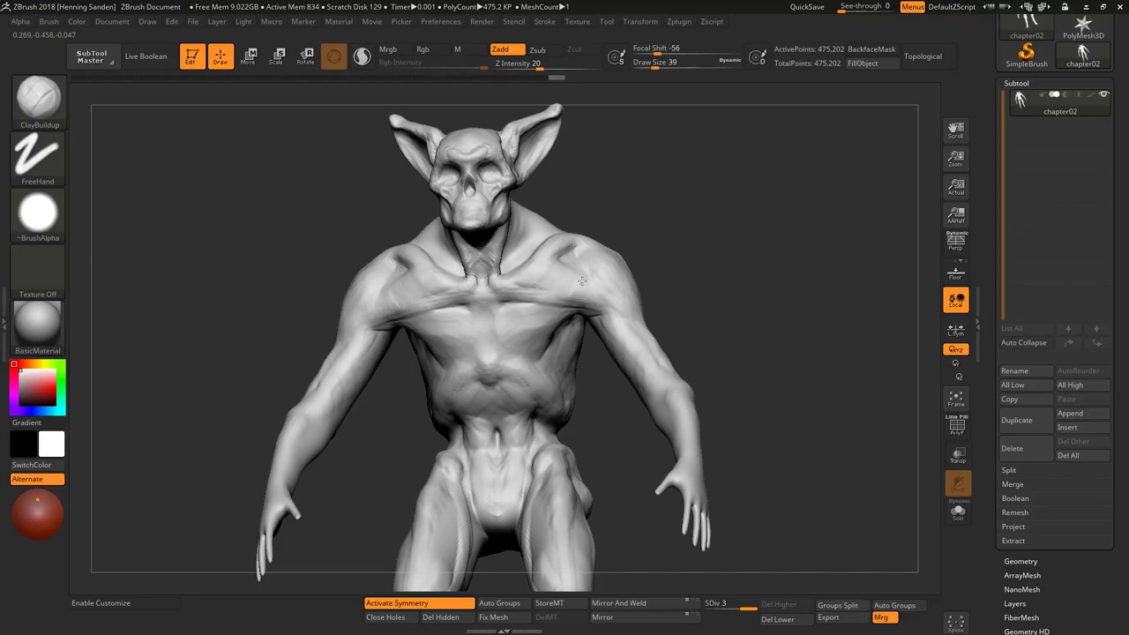
key(bracketleft)
key(bracketleft)
key(bracketleft)
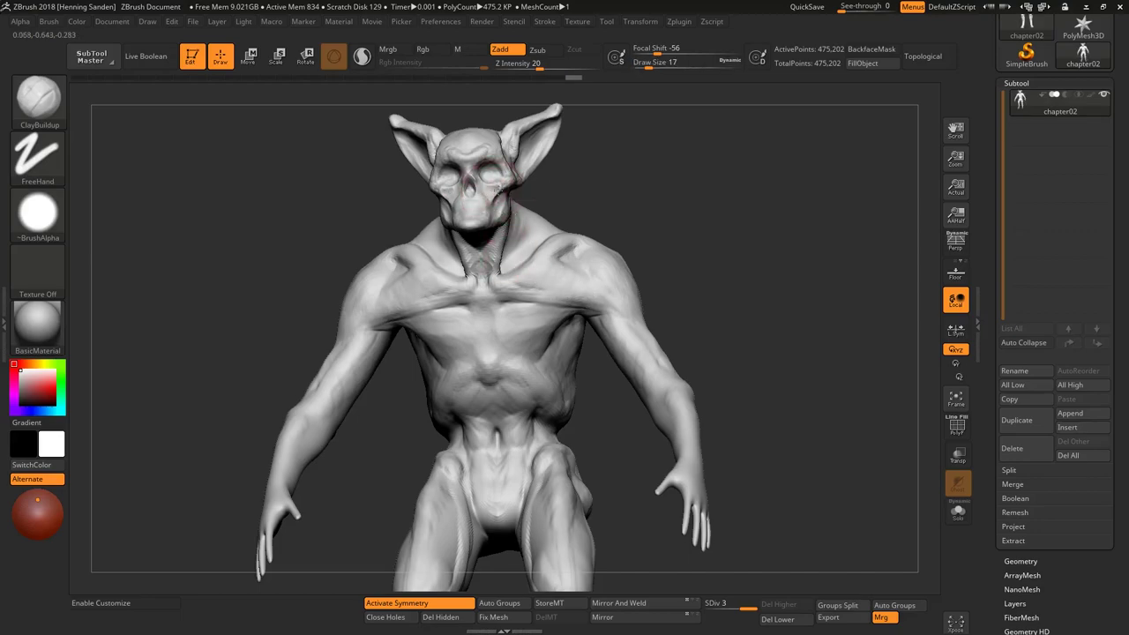
key(bracketright)
key(bracketright)
key(bracketright)
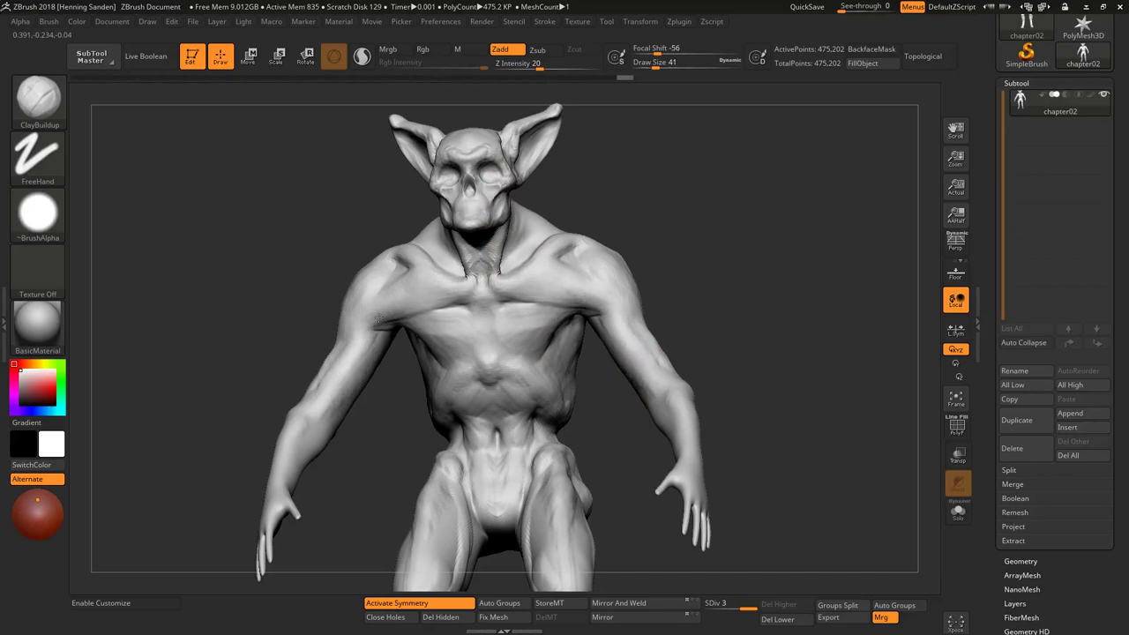
Sculpt the upper pecs and smooth the ribcage toward the abdomen, then lower draw size to 27
mouse_move(436, 330)
mouse_down()
mouse_move(462, 337)
mouse_move(409, 327)
mouse_move(443, 328)
mouse_move(472, 348)
mouse_move(433, 320)
mouse_move(465, 306)
mouse_up()
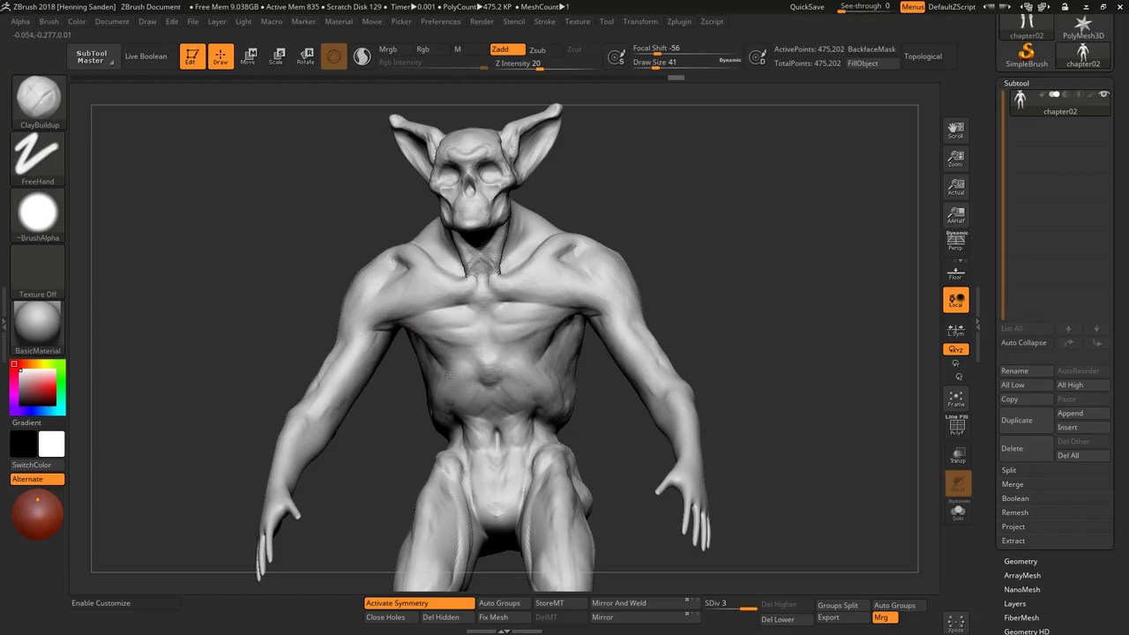
drag(576, 354, 566, 329)
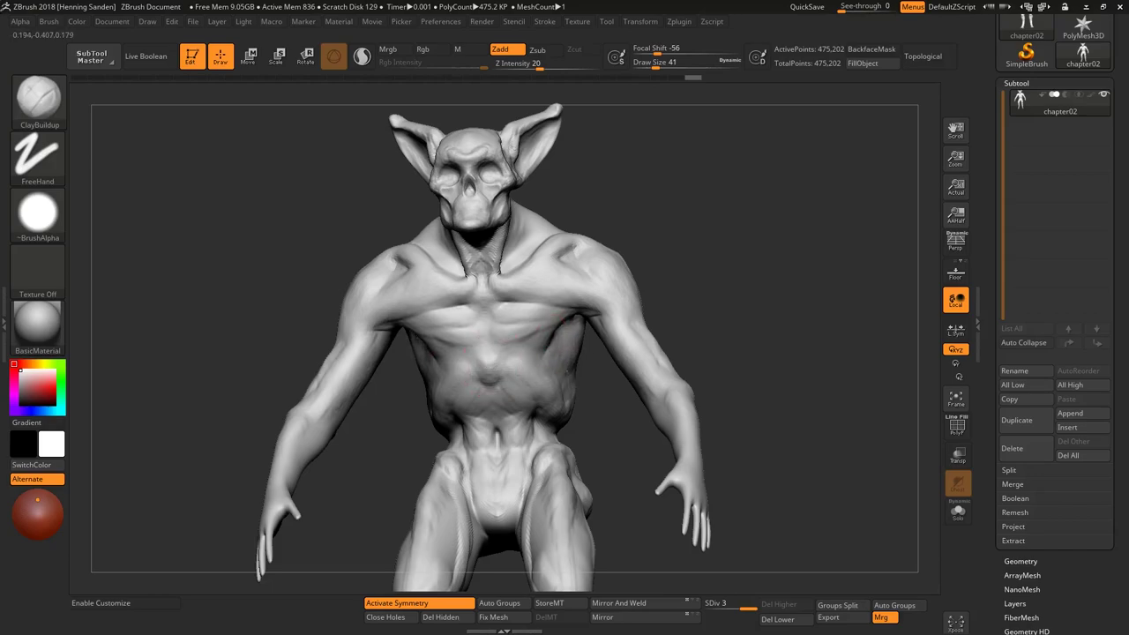
mouse_move(573, 369)
mouse_down()
mouse_move(576, 398)
mouse_move(540, 405)
mouse_up()
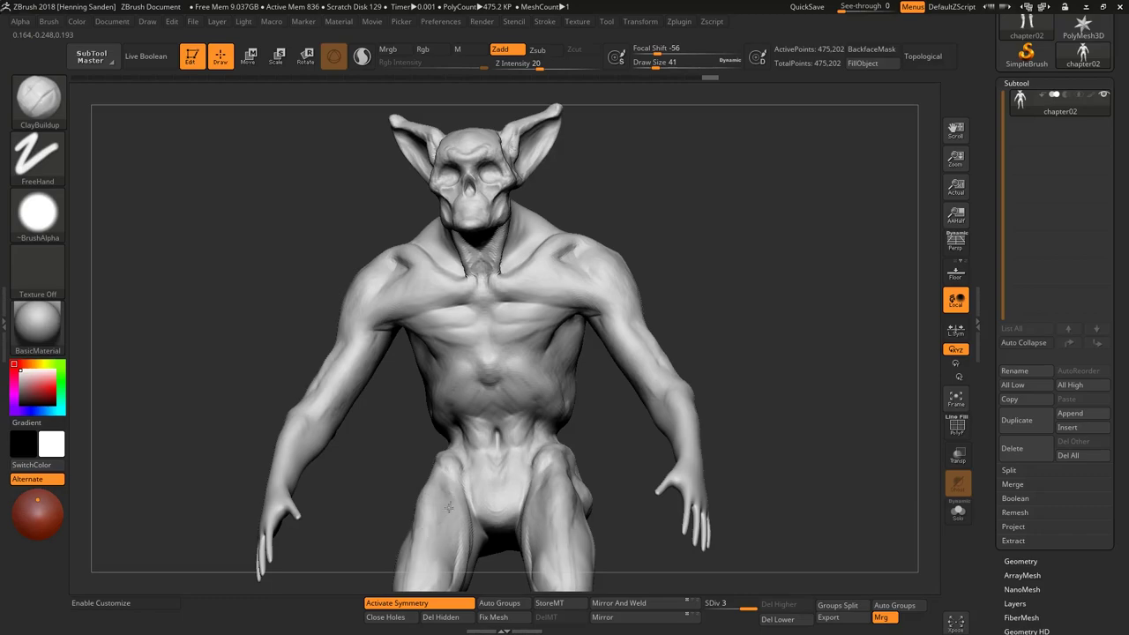
key([)
key([)
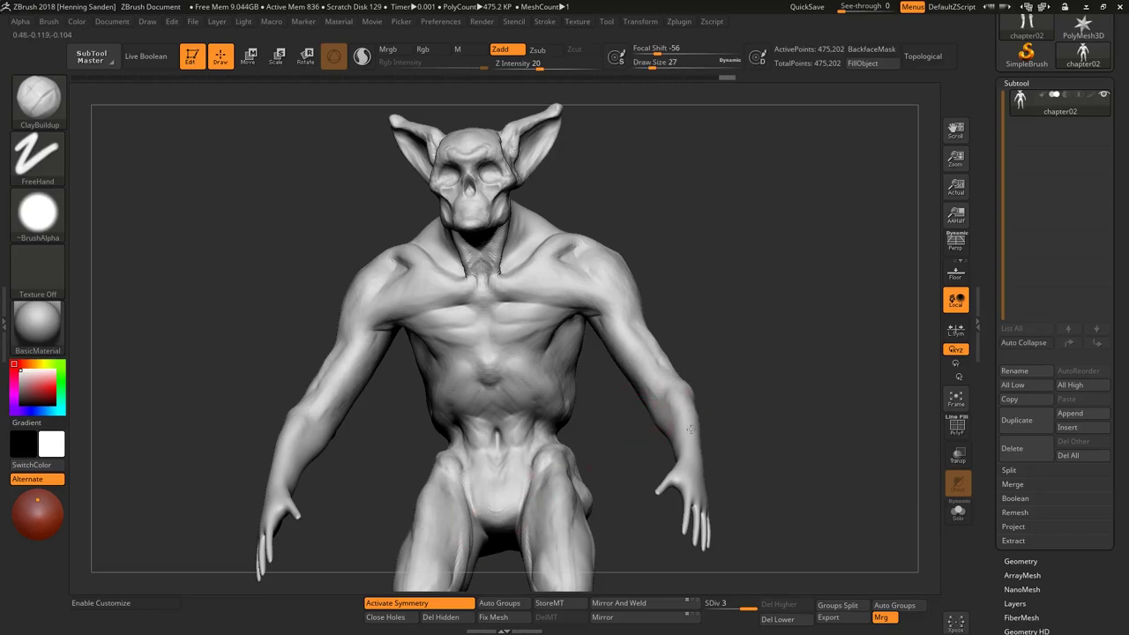
Increase brush size to 46 and sculpt muscle bulges along the left thigh and shin
key(])
key(])
key(])
drag(691, 441, 564, 371)
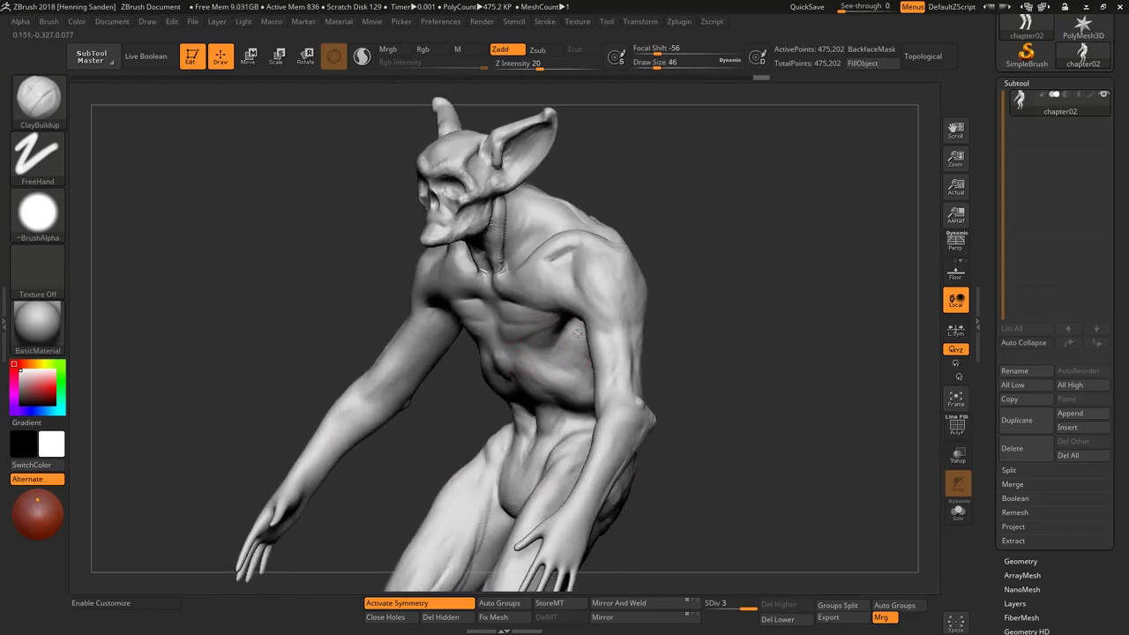
mouse_move(577, 333)
right_down()
mouse_move(643, 272)
mouse_move(636, 336)
mouse_move(653, 389)
mouse_move(538, 378)
right_up()
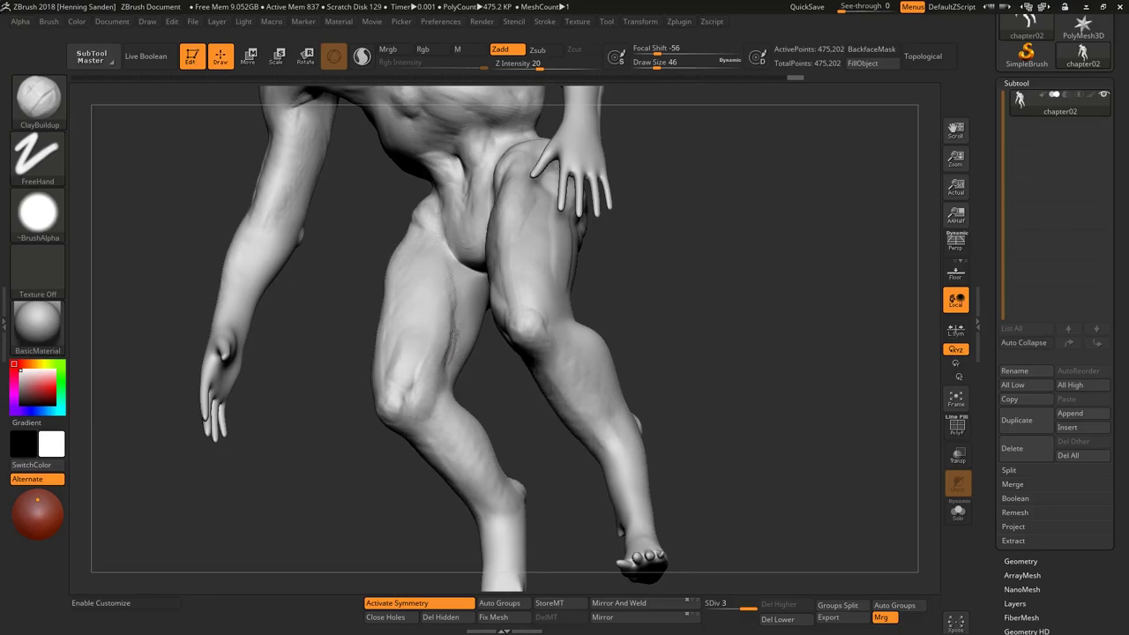
right_drag(467, 284, 454, 266)
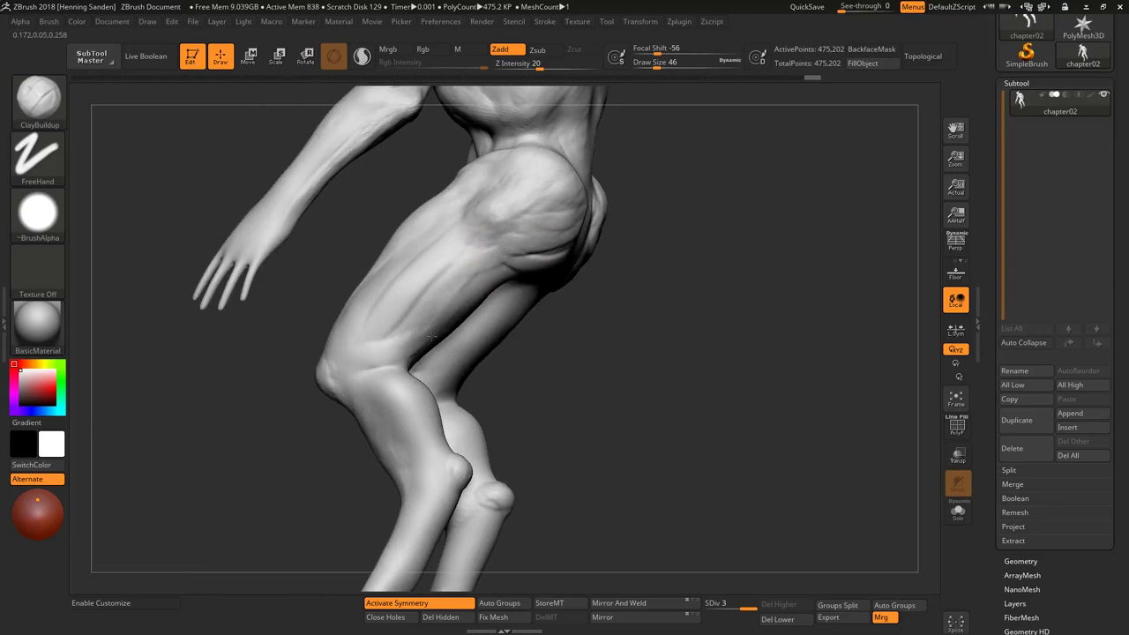
mouse_move(388, 330)
mouse_down()
mouse_move(421, 340)
mouse_move(414, 349)
mouse_move(435, 331)
mouse_up()
drag(364, 328, 491, 281)
mouse_move(369, 366)
mouse_down()
mouse_move(386, 420)
mouse_move(445, 435)
mouse_move(426, 404)
mouse_move(383, 406)
mouse_move(407, 417)
mouse_move(400, 433)
mouse_move(434, 464)
mouse_up()
Shrink the brush and add finer muscle detail to both calves below the knee
key(s)
click(433, 469)
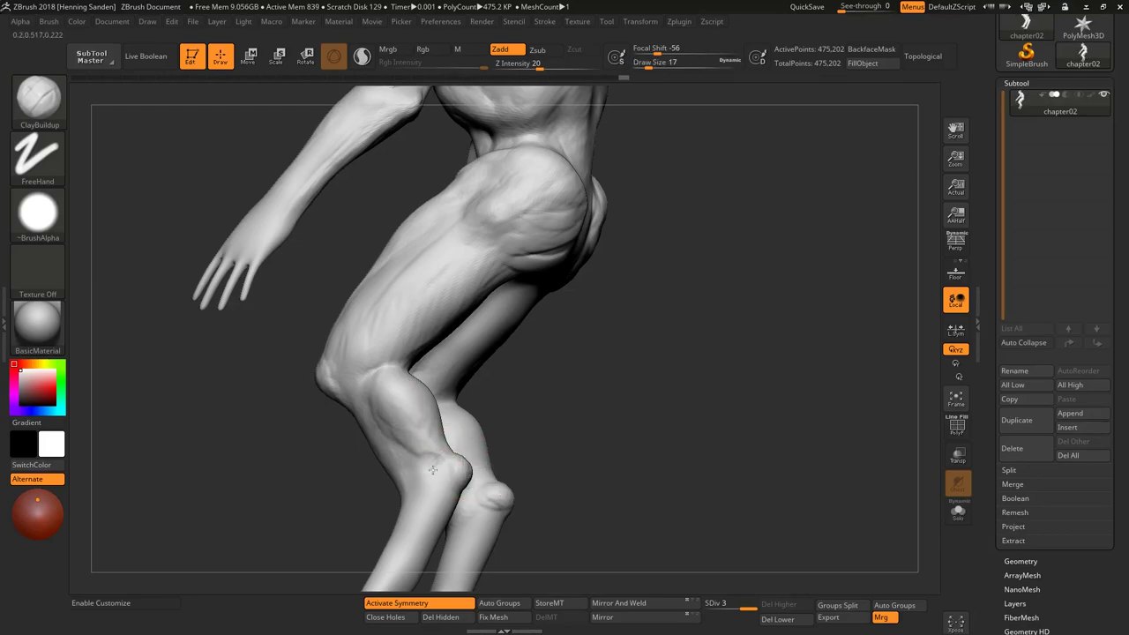
right_drag(444, 462, 481, 464)
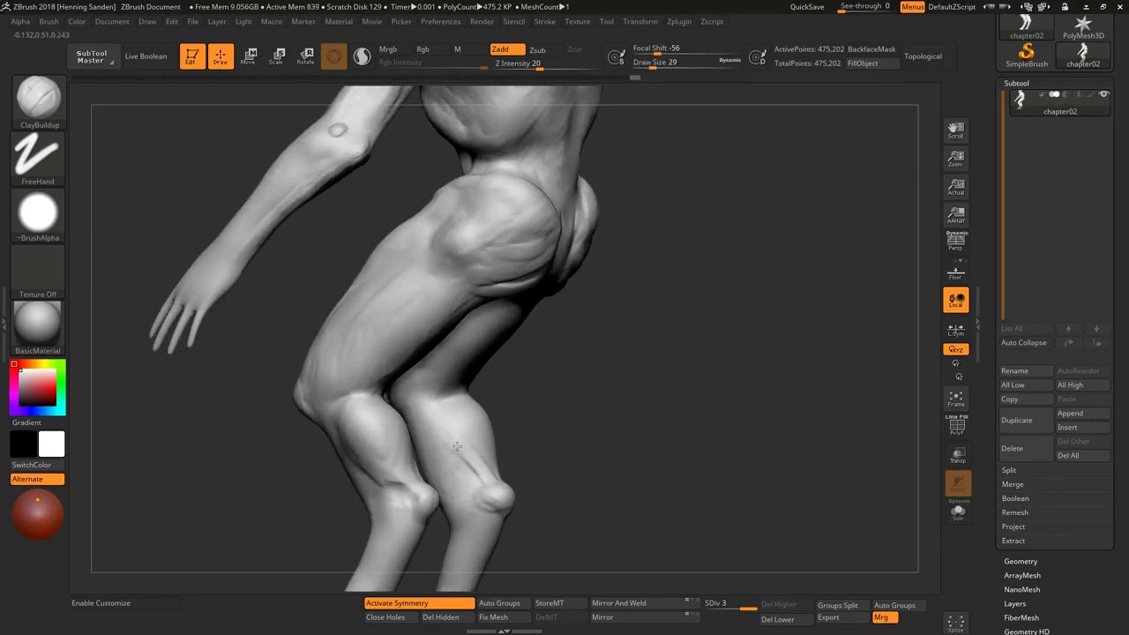
mouse_move(432, 412)
mouse_down()
mouse_move(493, 479)
mouse_move(431, 408)
mouse_move(423, 428)
mouse_move(469, 464)
mouse_up()
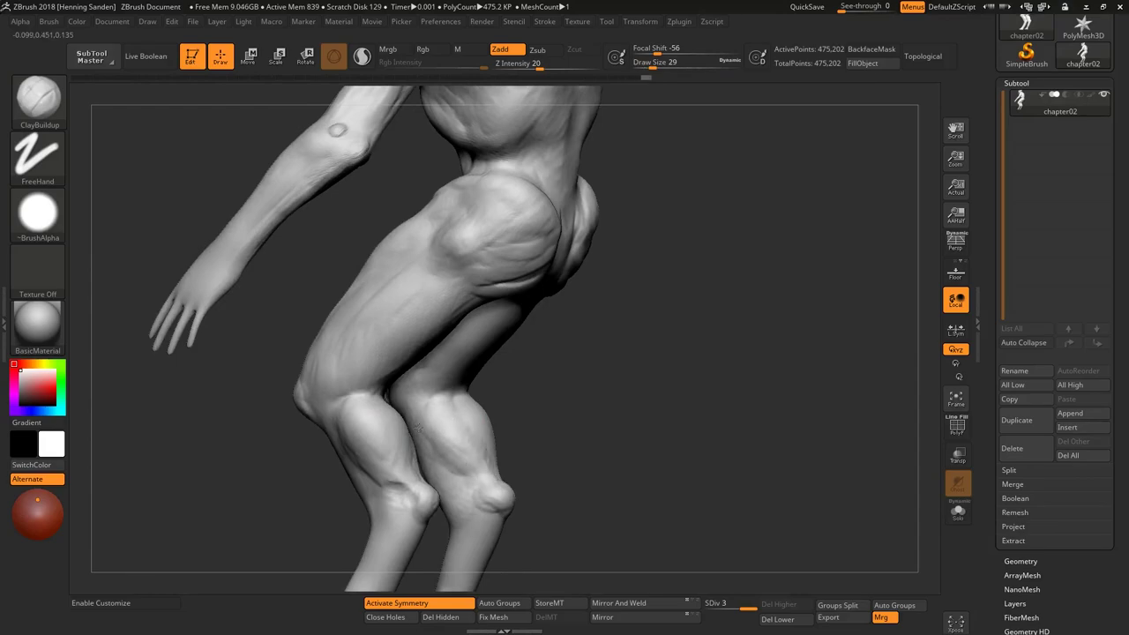
right_drag(420, 425, 497, 435)
drag(488, 397, 487, 461)
Deepen the crease between the buttocks and reshape the backs of the thighs
right_drag(479, 412, 450, 256)
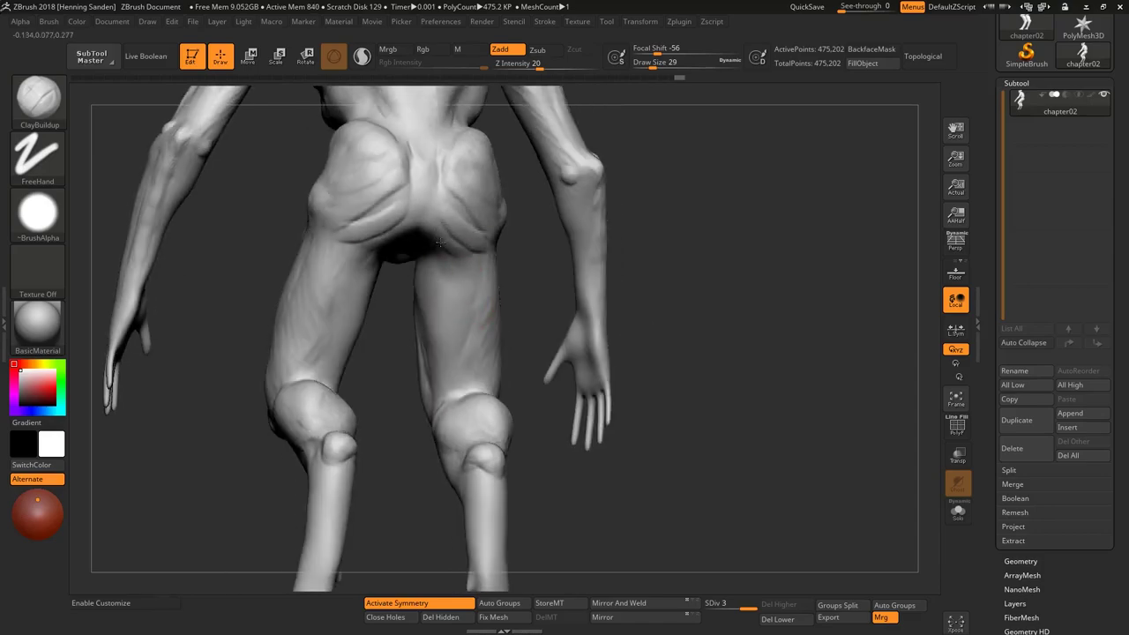
mouse_move(419, 191)
mouse_down()
mouse_move(420, 231)
mouse_move(442, 200)
mouse_up()
mouse_move(449, 274)
mouse_down()
mouse_move(431, 401)
mouse_move(445, 329)
mouse_move(427, 295)
mouse_move(447, 256)
mouse_up()
mouse_move(475, 360)
mouse_down()
mouse_move(477, 275)
mouse_move(480, 302)
mouse_up()
drag(482, 370, 481, 327)
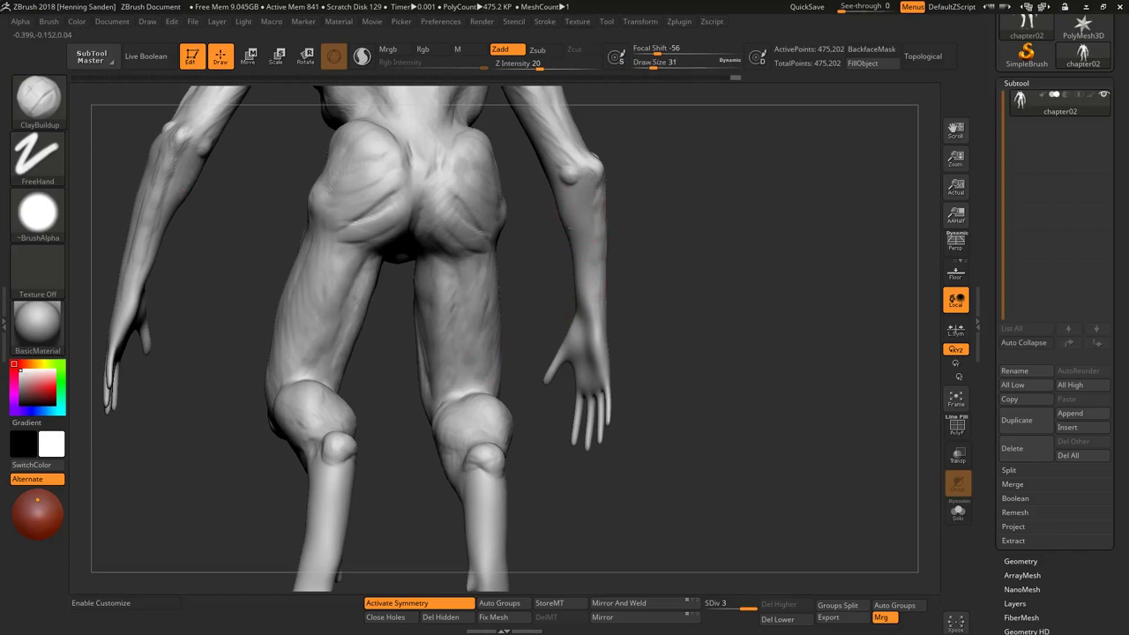
mouse_move(572, 252)
right_down()
mouse_move(645, 174)
mouse_move(604, 193)
right_up()
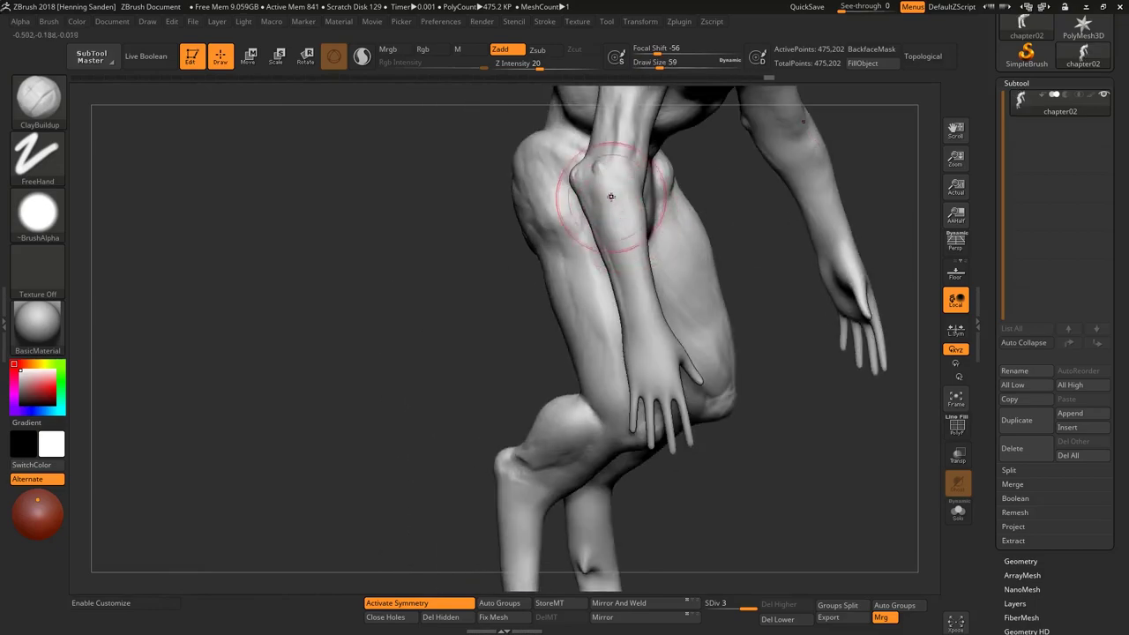
right_drag(637, 299, 679, 229)
key(s)
drag(679, 232, 711, 189)
mouse_move(704, 200)
right_down()
mouse_move(689, 188)
mouse_move(665, 204)
right_up()
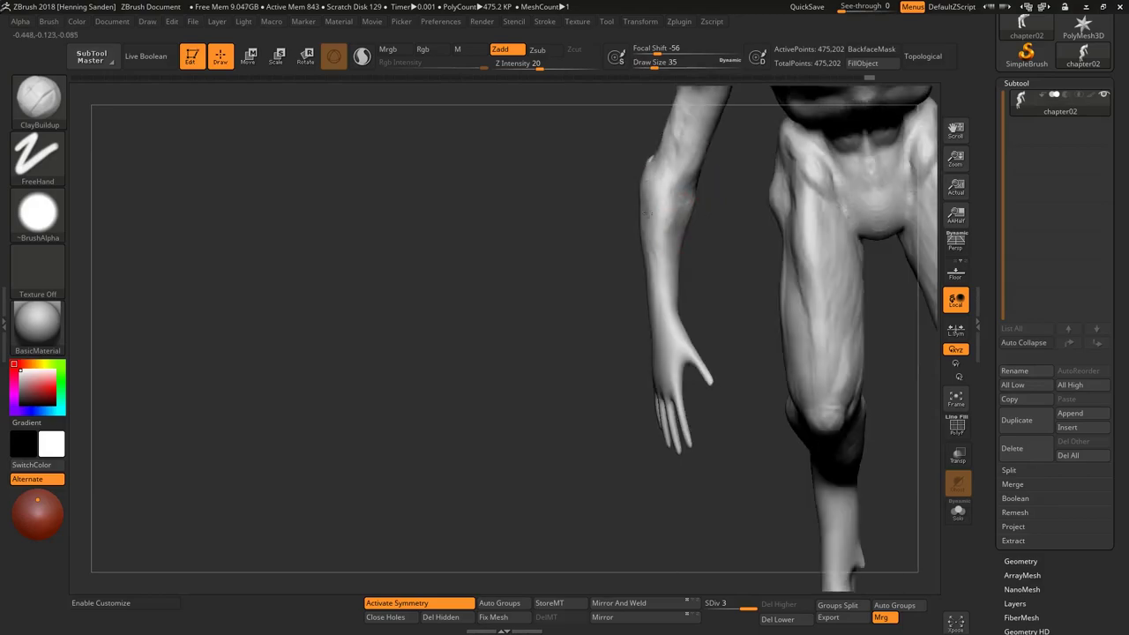
mouse_move(661, 295)
right_down()
mouse_move(654, 383)
mouse_move(645, 299)
mouse_move(608, 291)
mouse_move(635, 264)
mouse_move(644, 204)
mouse_move(617, 187)
mouse_move(622, 177)
mouse_move(617, 210)
mouse_move(589, 212)
right_up()
key(f)
key(s)
click(643, 205)
key(])
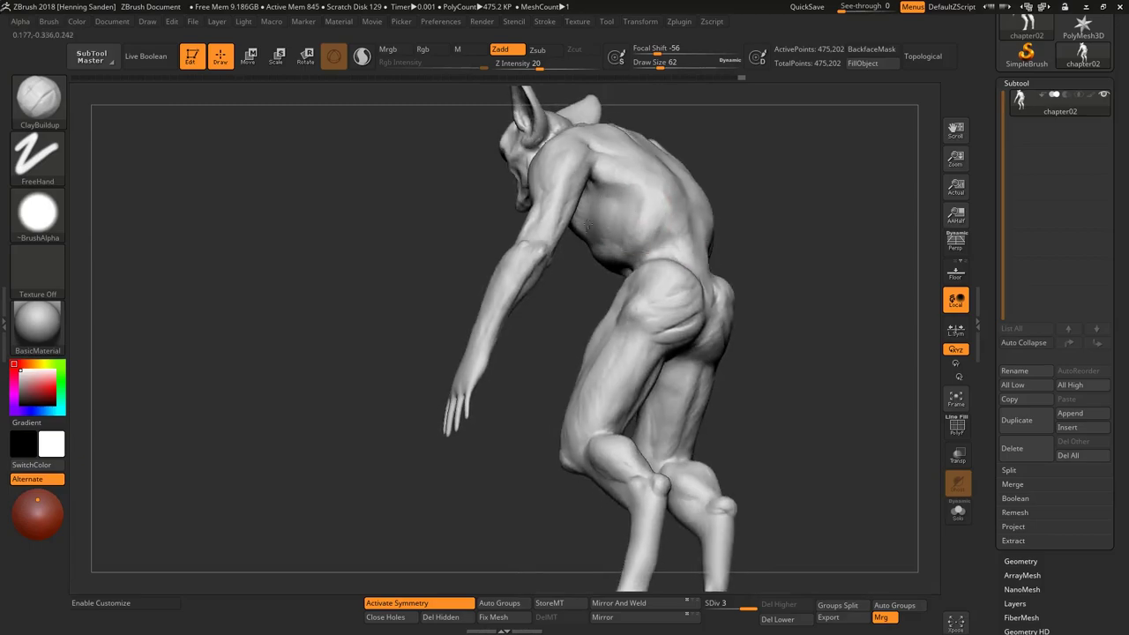
right_drag(639, 231, 655, 246)
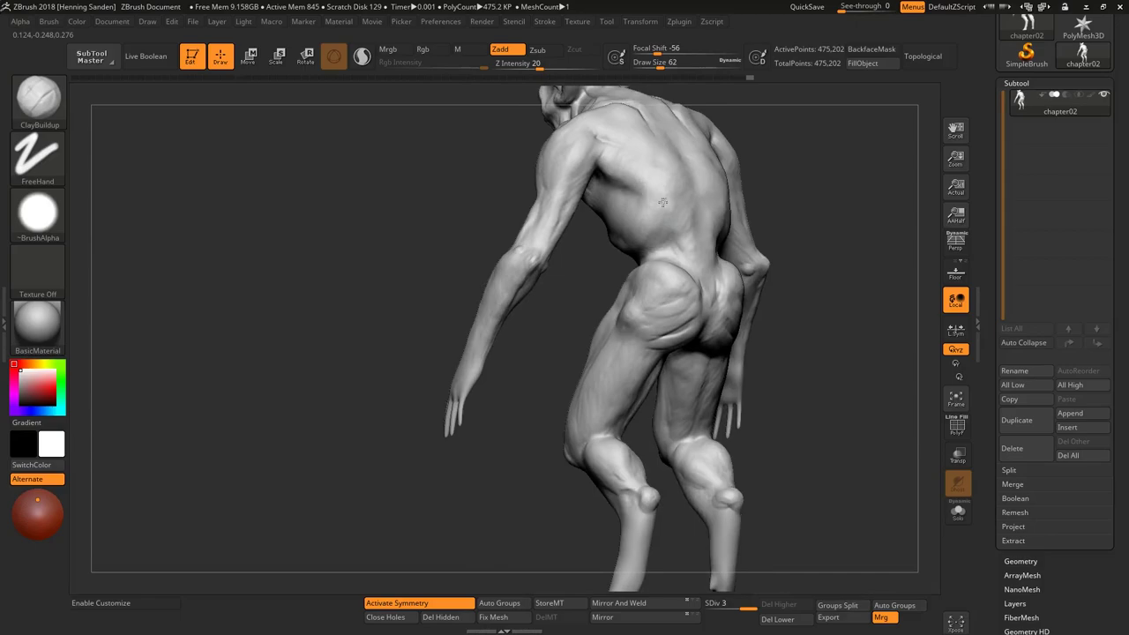
mouse_move(557, 240)
right_down()
mouse_move(525, 261)
mouse_move(479, 259)
mouse_move(585, 247)
right_up()
Switch to the Move brush and shift the forearms symmetrically
key(b)
key(m)
key(v)
drag(595, 291, 605, 289)
mouse_move(605, 290)
right_down()
mouse_move(596, 325)
mouse_move(595, 252)
right_up()
mouse_move(568, 189)
ctrl+right_down()
mouse_move(567, 214)
mouse_move(582, 225)
ctrl+right_up()
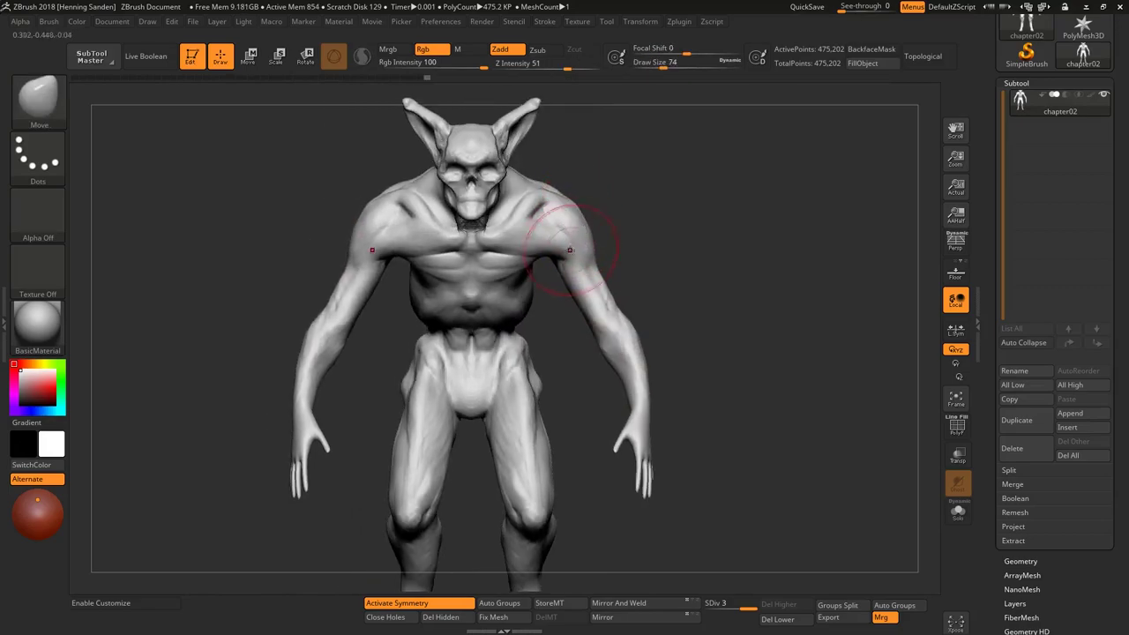
mouse_move(531, 296)
right_down()
mouse_move(535, 308)
mouse_move(557, 295)
mouse_move(579, 239)
right_up()
Adjust the Move brush size while viewing the figure from the side
key(s)
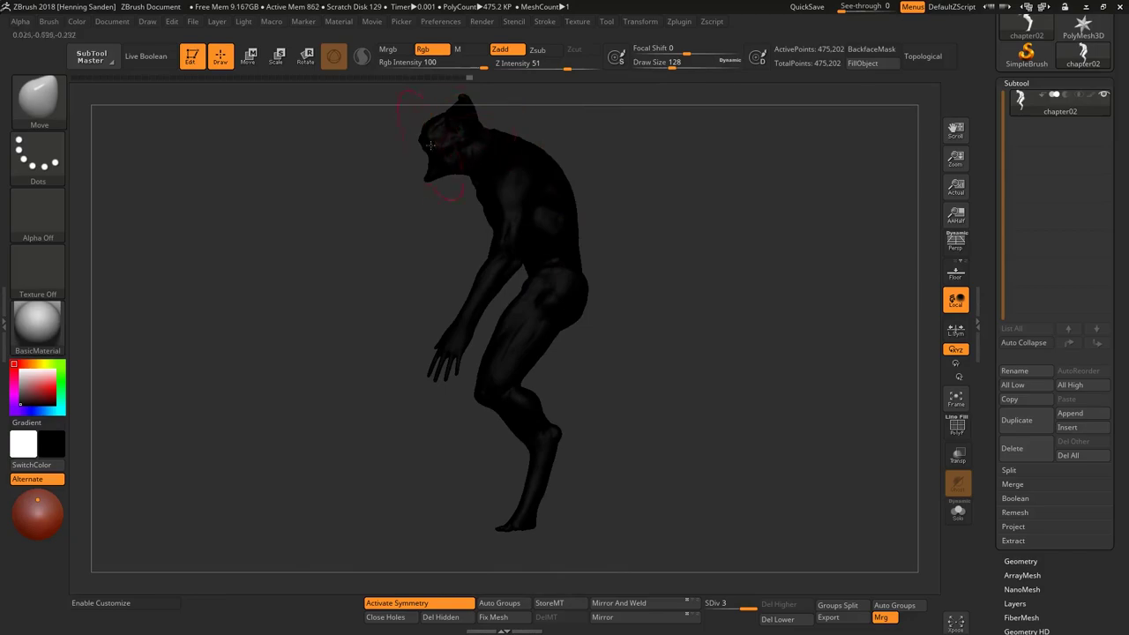
key(s)
drag(488, 169, 467, 188)
right_drag(467, 189, 476, 189)
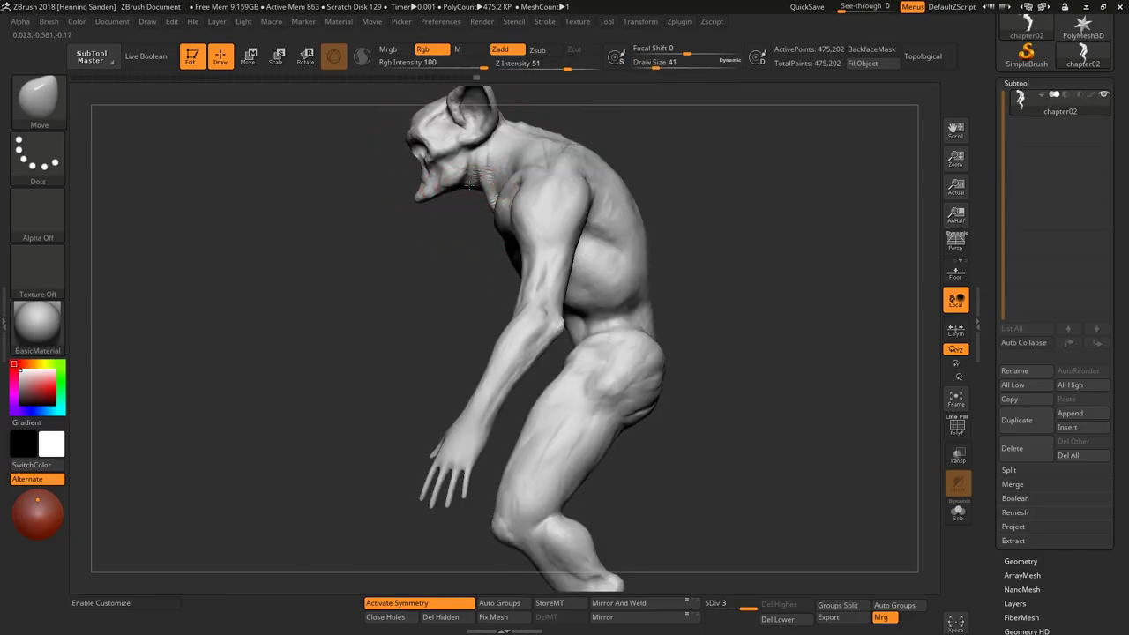
key(s)
Drop to the lowest subdivision, activate Transpose rotate, and mask everything except the hands
key(shift+d)
mouse_move(547, 382)
right_down()
mouse_move(537, 361)
mouse_move(523, 420)
right_up()
key(r)
key(shift+d)
ctrl+click(490, 375)
Use a line-based rotation along the forearm to bend both hands at the wrists, then unmask the forearms
click(334, 58)
drag(455, 302, 476, 392)
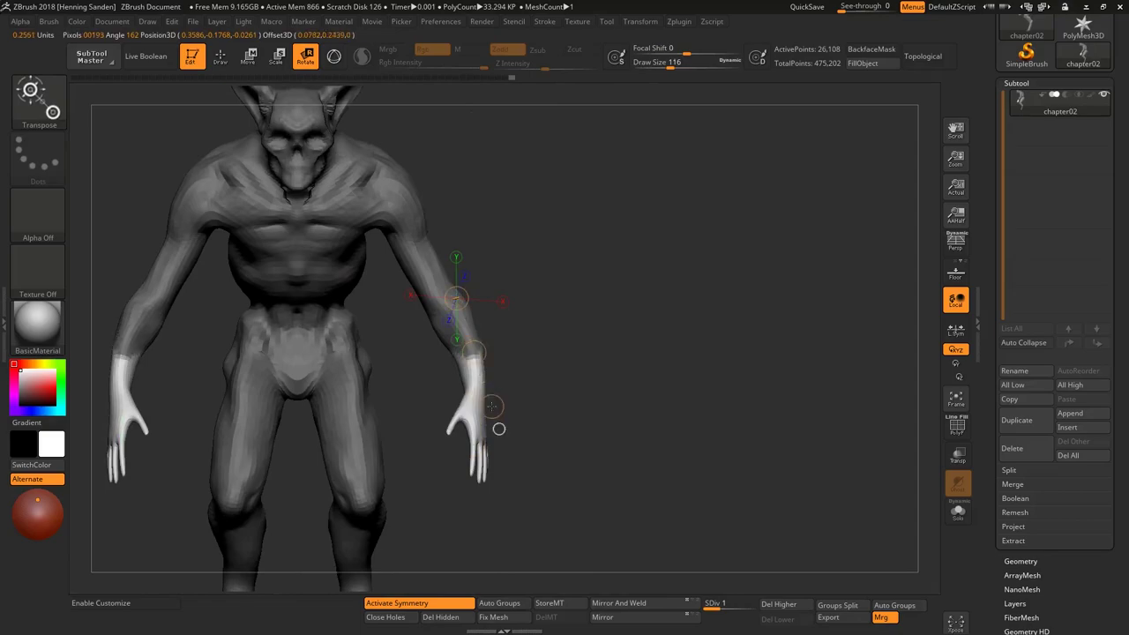
mouse_move(487, 411)
right_down()
mouse_move(529, 411)
mouse_move(369, 405)
mouse_move(415, 405)
right_up()
mouse_move(535, 372)
mouse_down()
mouse_move(502, 457)
mouse_move(476, 469)
mouse_up()
right_drag(476, 466, 568, 452)
drag(568, 452, 569, 432)
ctrl+right_drag(569, 433, 647, 370)
ctrl+drag(579, 428, 573, 313)
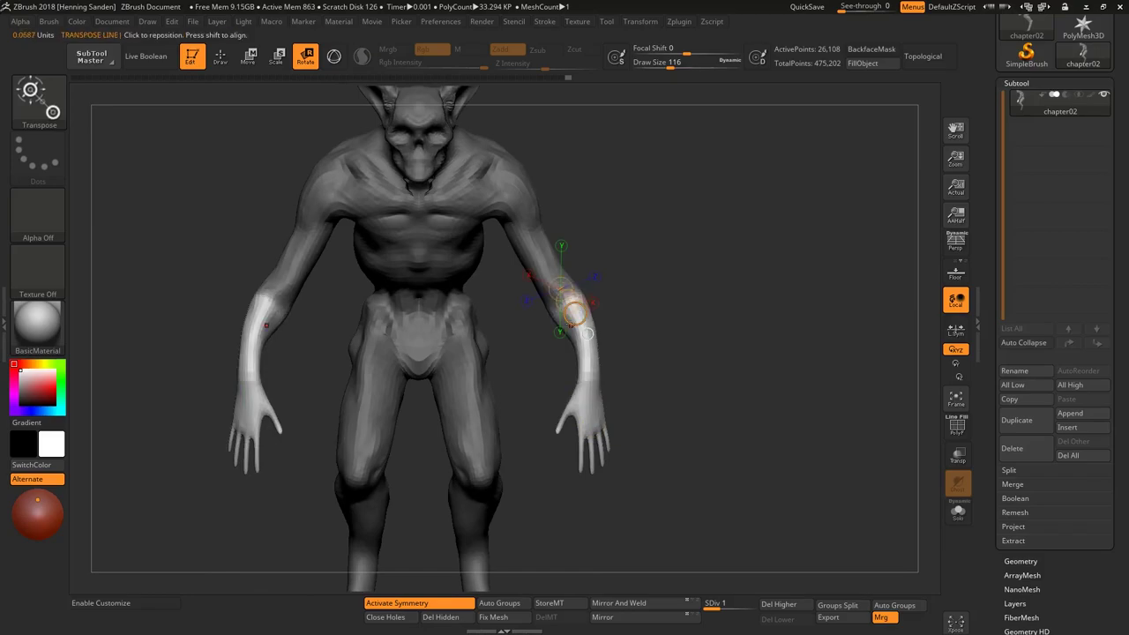
Clear the mask from the arms and switch back to the Move brush
ctrl+click(640, 312)
key(q)
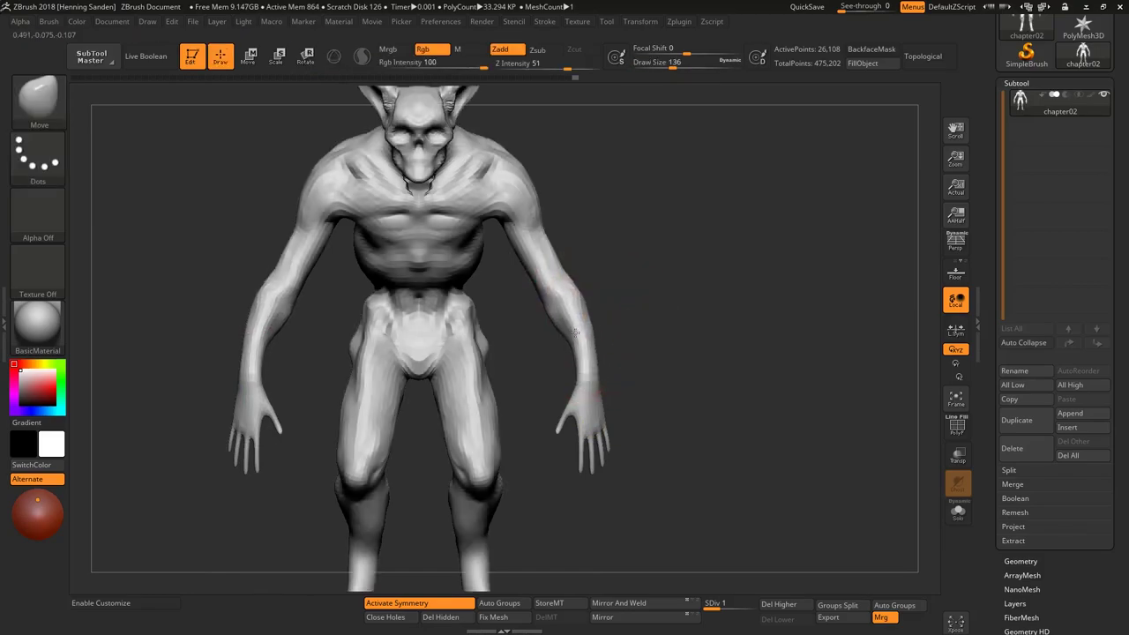
mouse_move(635, 318)
mouse_down()
mouse_move(536, 326)
mouse_move(551, 300)
mouse_up()
ctrl+right_drag(552, 300, 553, 284)
mouse_move(554, 284)
mouse_down()
mouse_move(561, 402)
mouse_move(535, 326)
mouse_up()
ctrl+right_drag(535, 326, 504, 403)
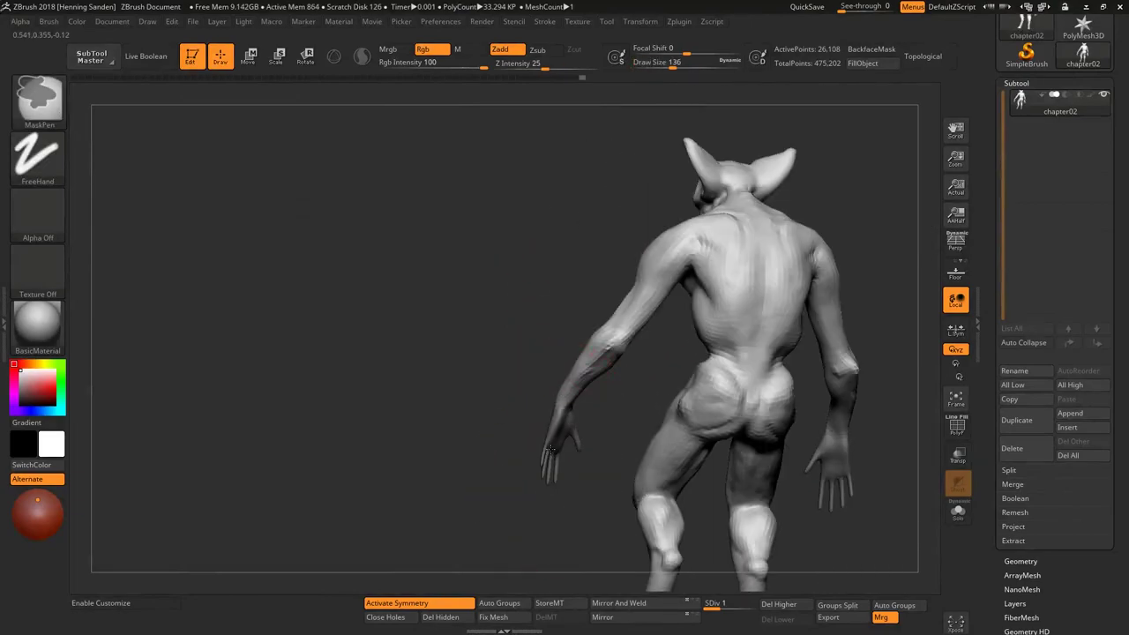
drag(565, 419, 517, 473)
Re-angle the hand at the wrist with a Transpose rotation line
key(r)
drag(561, 444, 554, 368)
drag(934, 186, 490, 278)
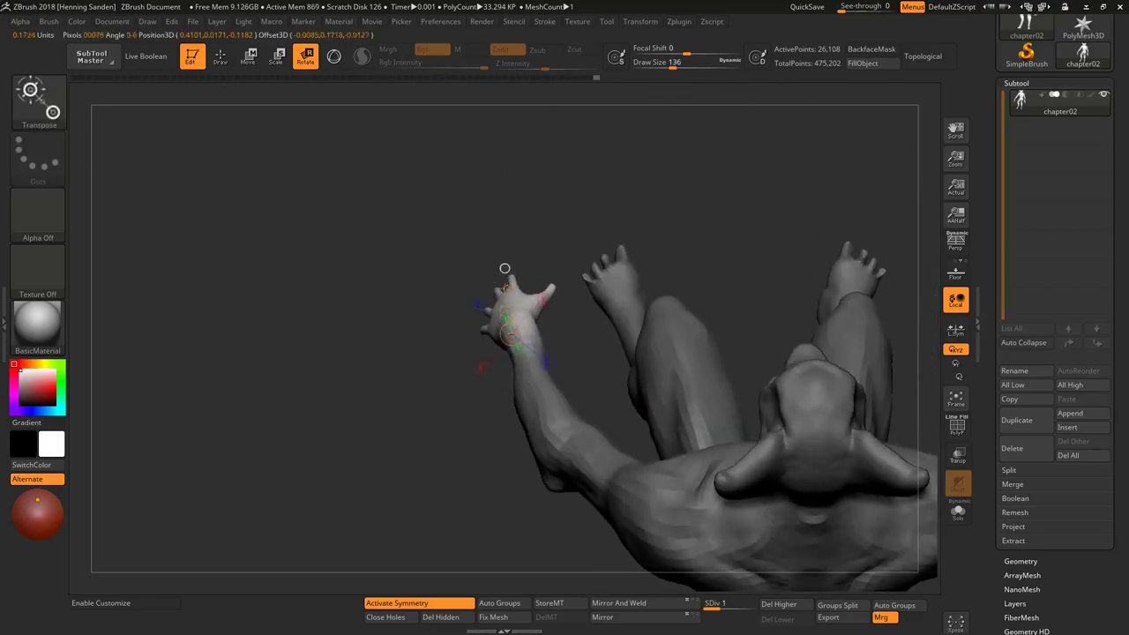
drag(609, 212, 582, 308)
key(w)
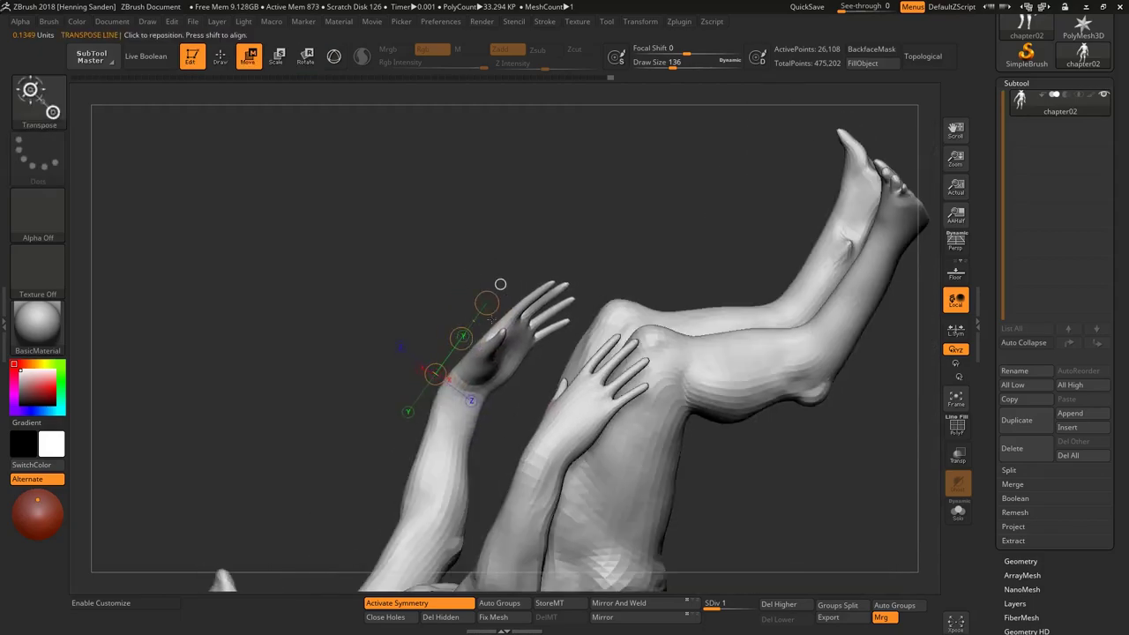
Clear the mask and enlarge the Move brush to 54
key(q)
mouse_move(427, 450)
mouse_down()
mouse_move(416, 398)
mouse_move(425, 398)
mouse_up()
key(s)
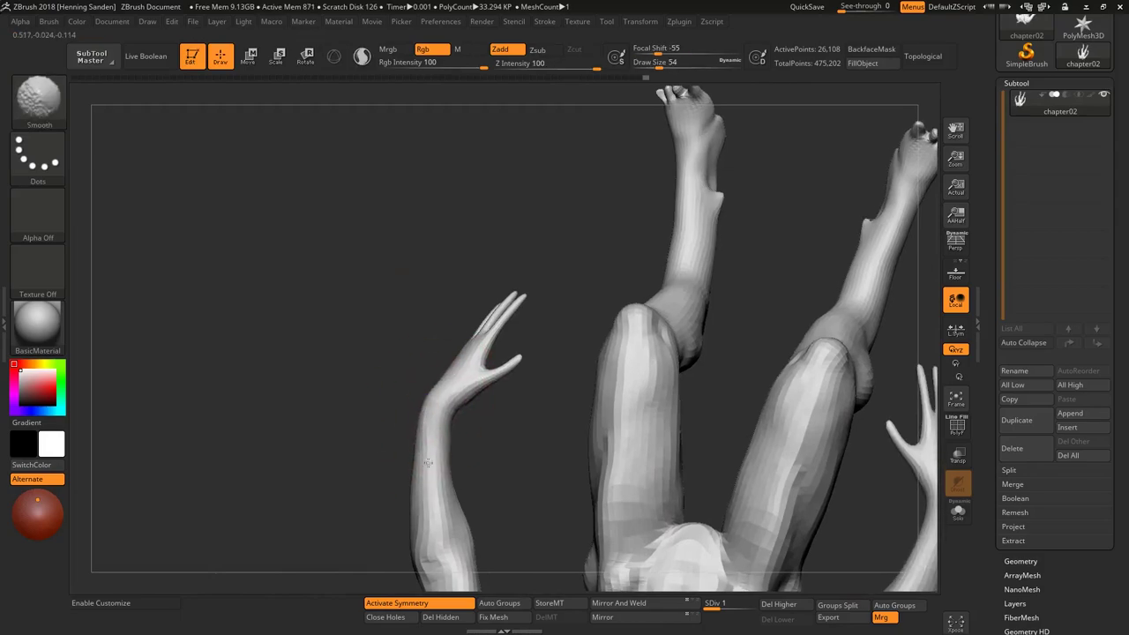
mouse_move(431, 497)
mouse_down()
mouse_move(457, 378)
mouse_move(398, 254)
mouse_move(426, 313)
mouse_move(415, 308)
mouse_move(473, 295)
mouse_move(495, 351)
mouse_move(461, 347)
mouse_up()
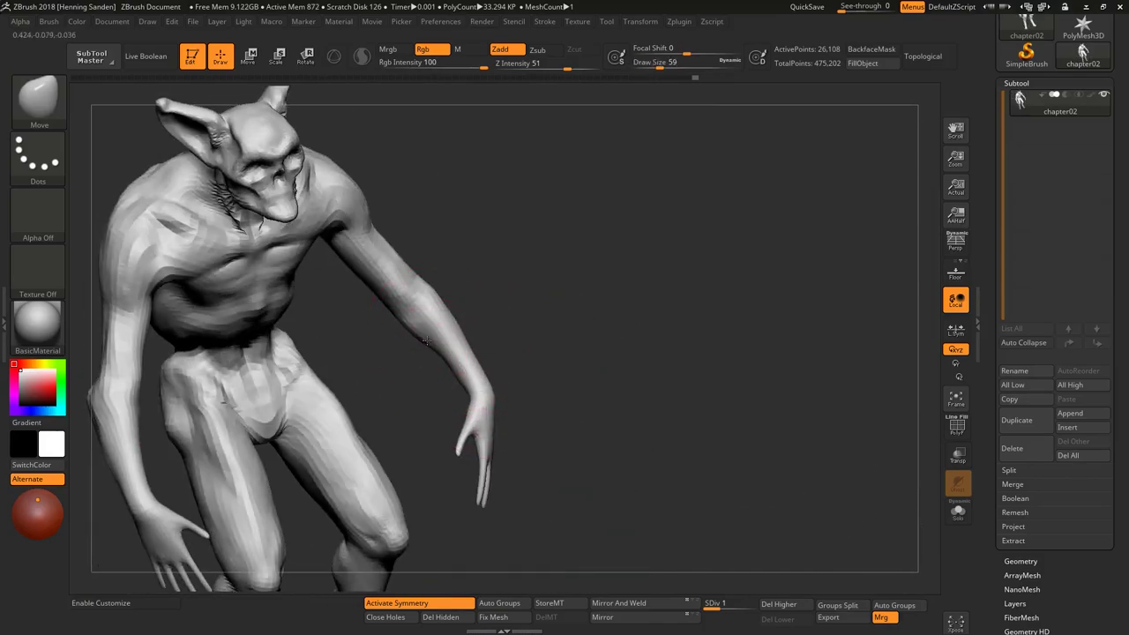
Smooth the forearm surface from a three-quarter view
drag(393, 307, 650, 361)
shift+drag(433, 338, 645, 344)
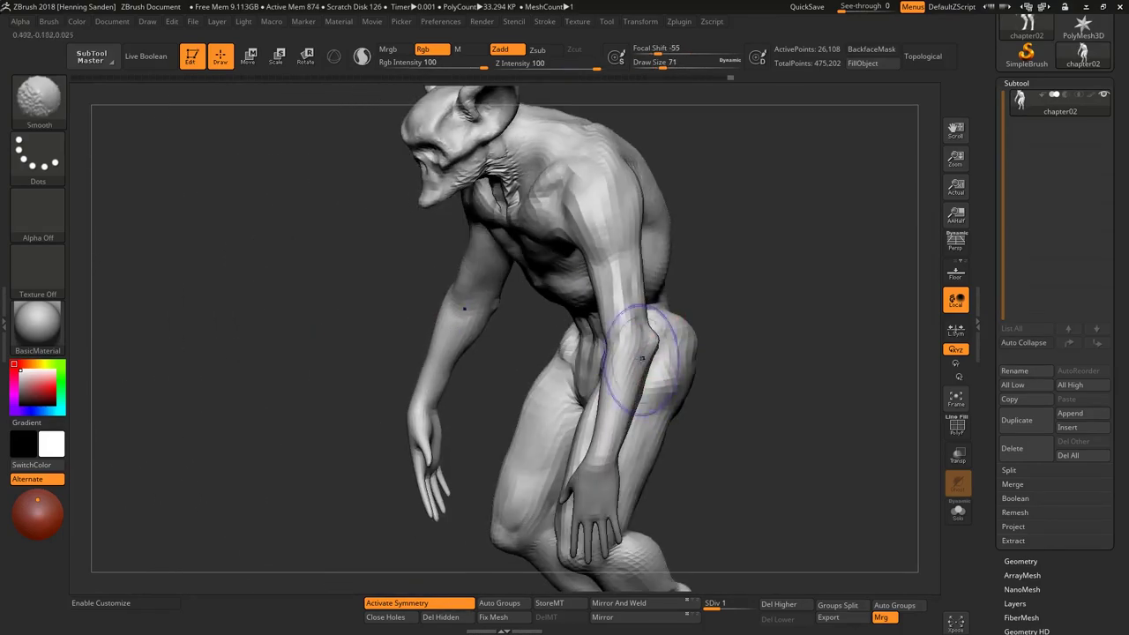
drag(594, 446, 460, 420)
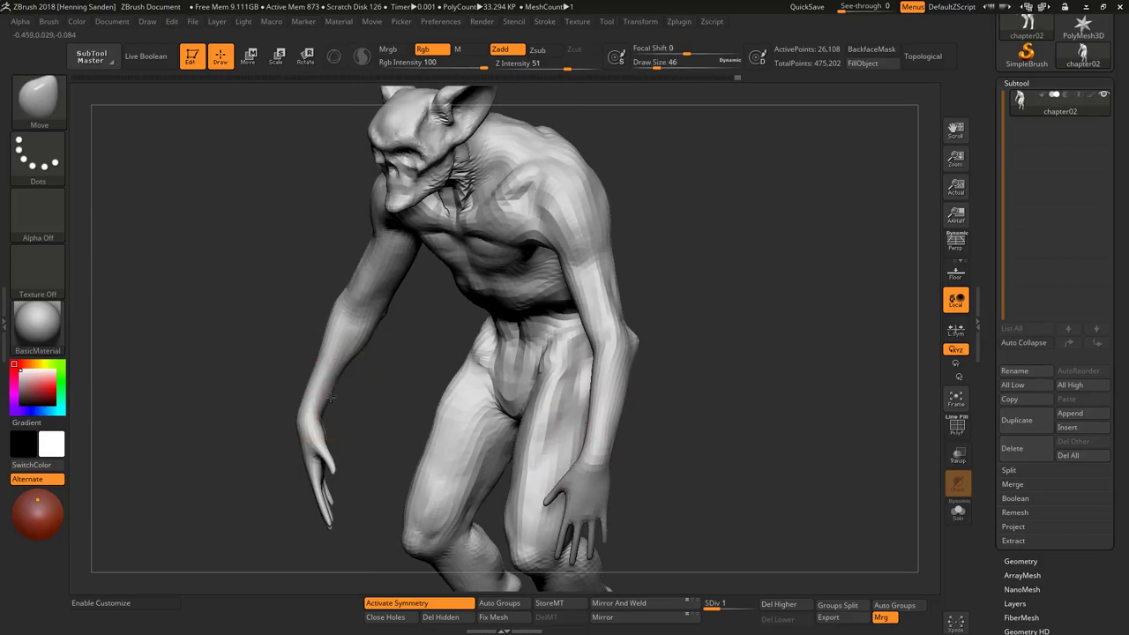
Apply the MatCap Gray material to the creature
key(ctrl+a)
click(38, 327)
click(222, 519)
click(38, 326)
click(812, 273)
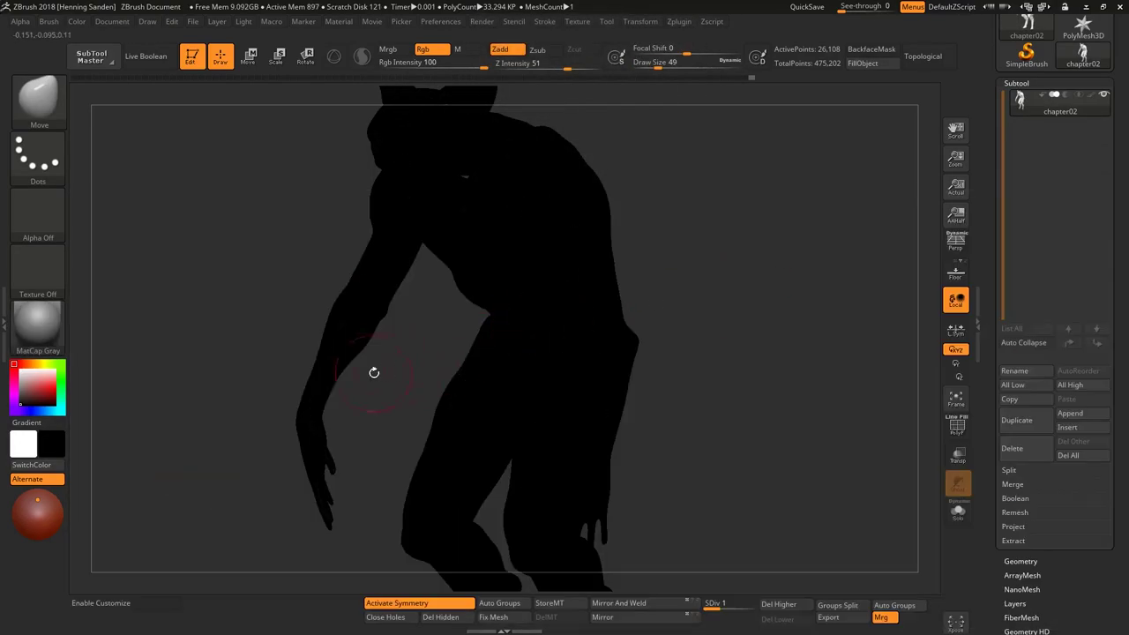
Enter ps41 to turn on perspective display and swap the colours back
drag(315, 363, 357, 369)
drag(355, 317, 654, 335)
text(ps41)
key(Return)
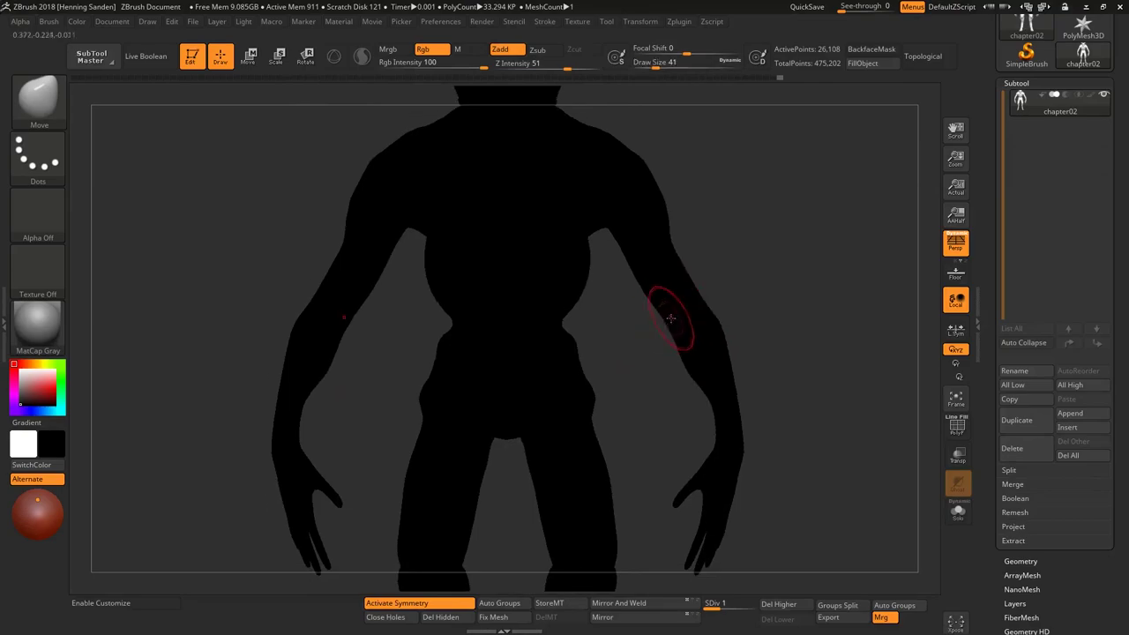
key(v)
Frame the figure, push out the hip area, and reduce the brush size to 68
drag(671, 300, 691, 301)
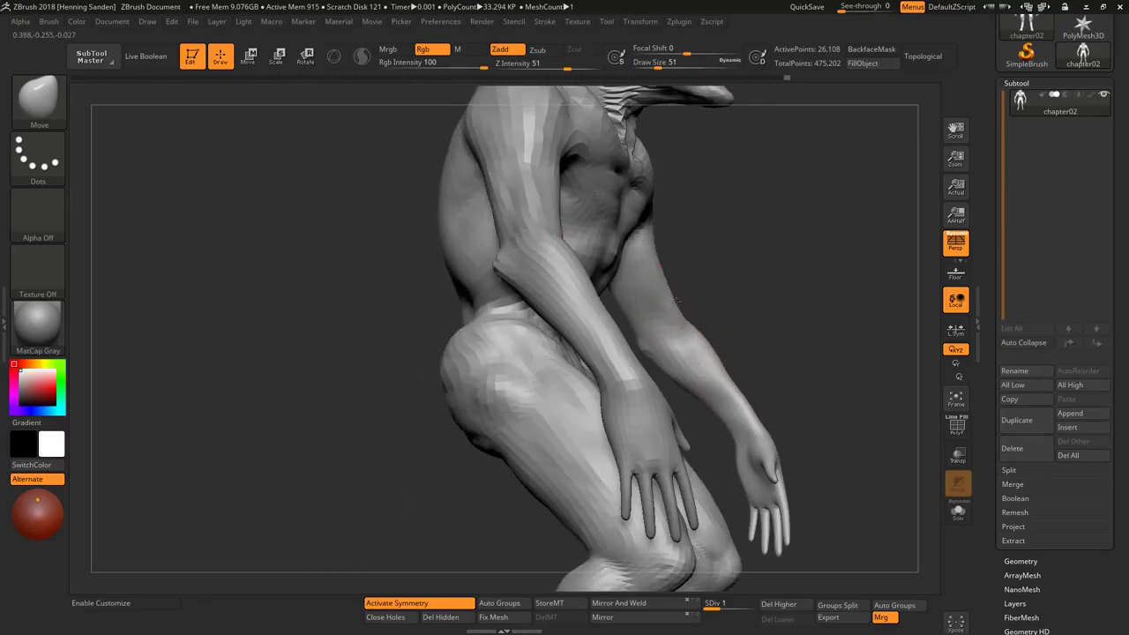
key(f)
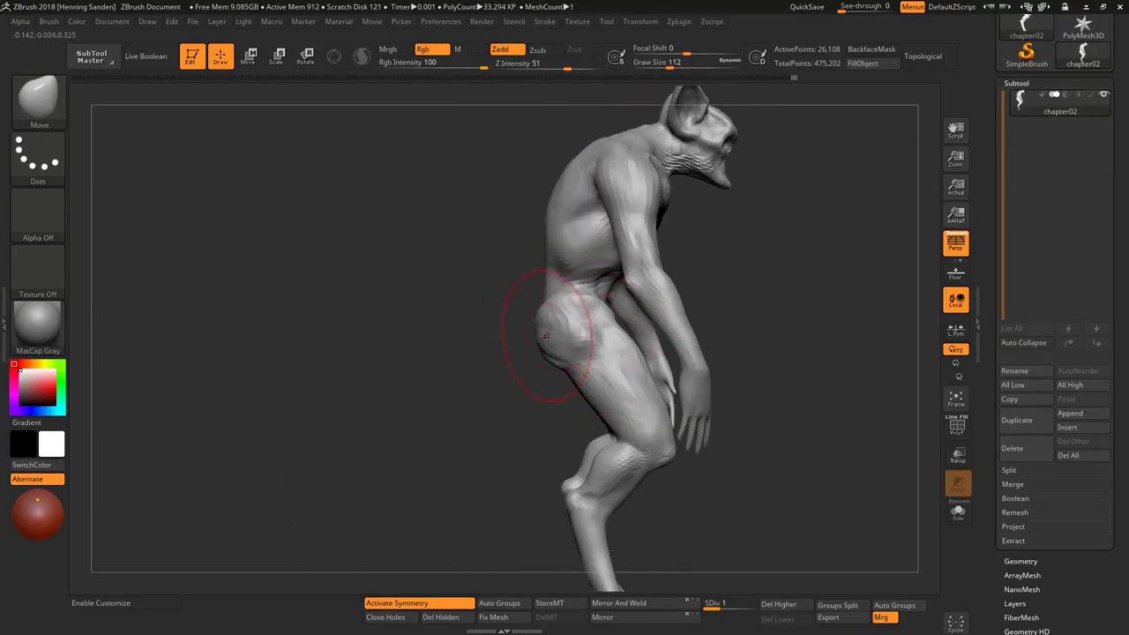
shift+drag(540, 335, 547, 319)
key(s)
alt+right_drag(520, 329, 592, 441)
key(s)
drag(599, 407, 586, 397)
Smooth the other side with the brush enlarged to 77, then turn off perspective
key(shift)
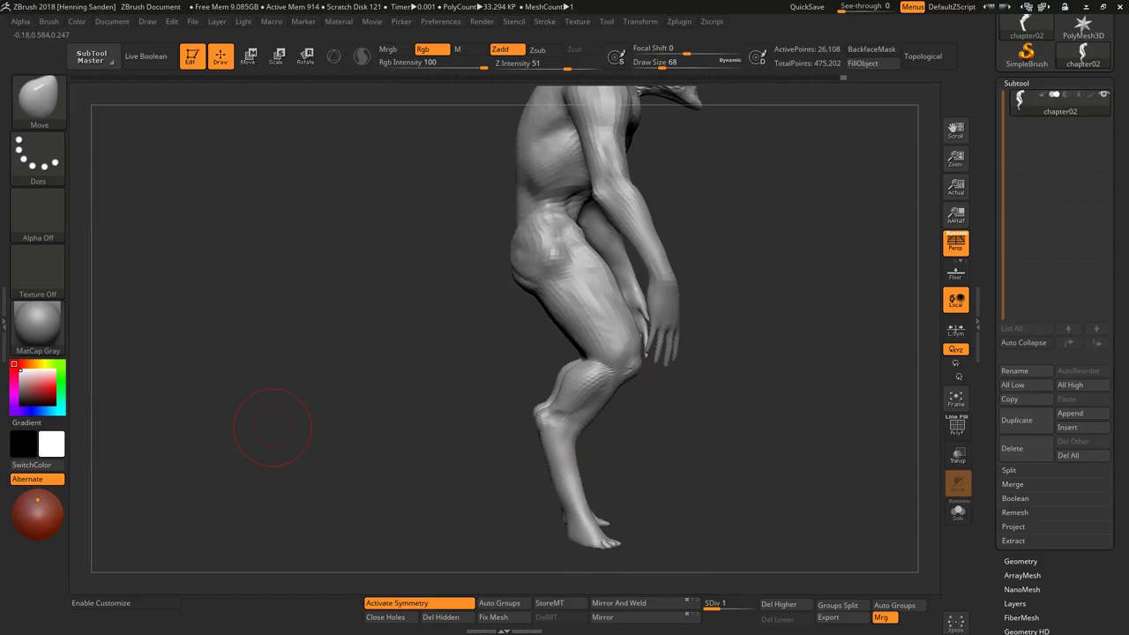
mouse_move(273, 427)
mouse_down()
mouse_move(618, 479)
mouse_move(555, 471)
mouse_move(557, 407)
mouse_move(623, 408)
mouse_up()
key(s)
key(s)
key(s)
drag(585, 353, 609, 353)
key(p)
mouse_move(590, 322)
ctrl+right_down()
mouse_move(542, 302)
mouse_move(529, 264)
mouse_move(535, 325)
ctrl+right_up()
Rotate the masked upper arm forward at the shoulder with Transpose, then clear the mask
key(r)
ctrl+drag(562, 181, 556, 224)
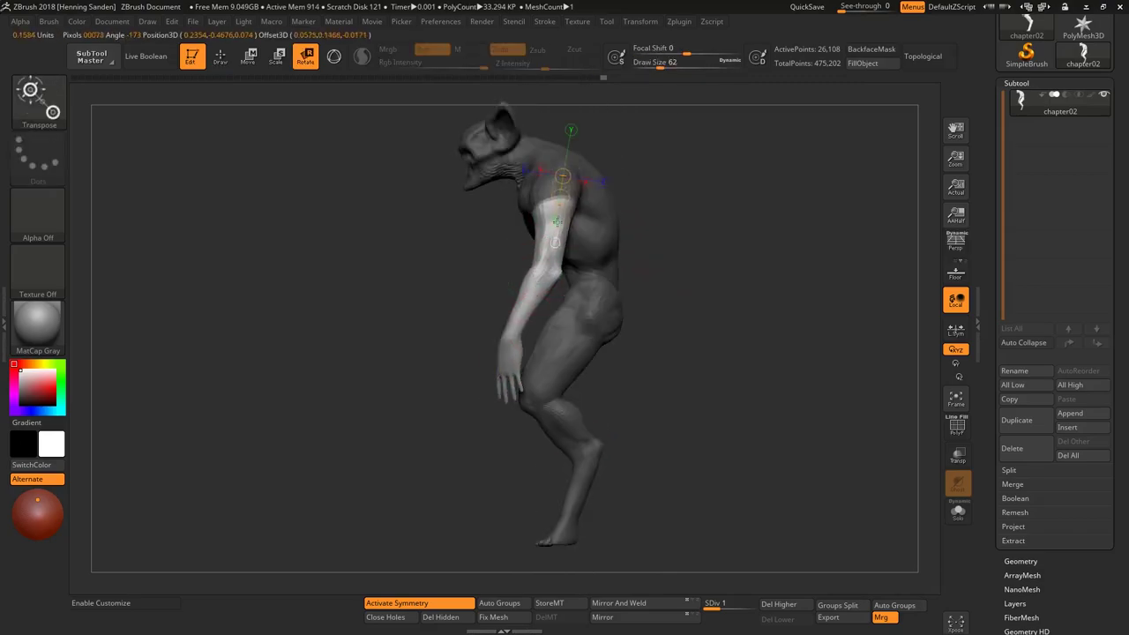
drag(511, 339, 502, 357)
key(q)
ctrl+click(504, 358)
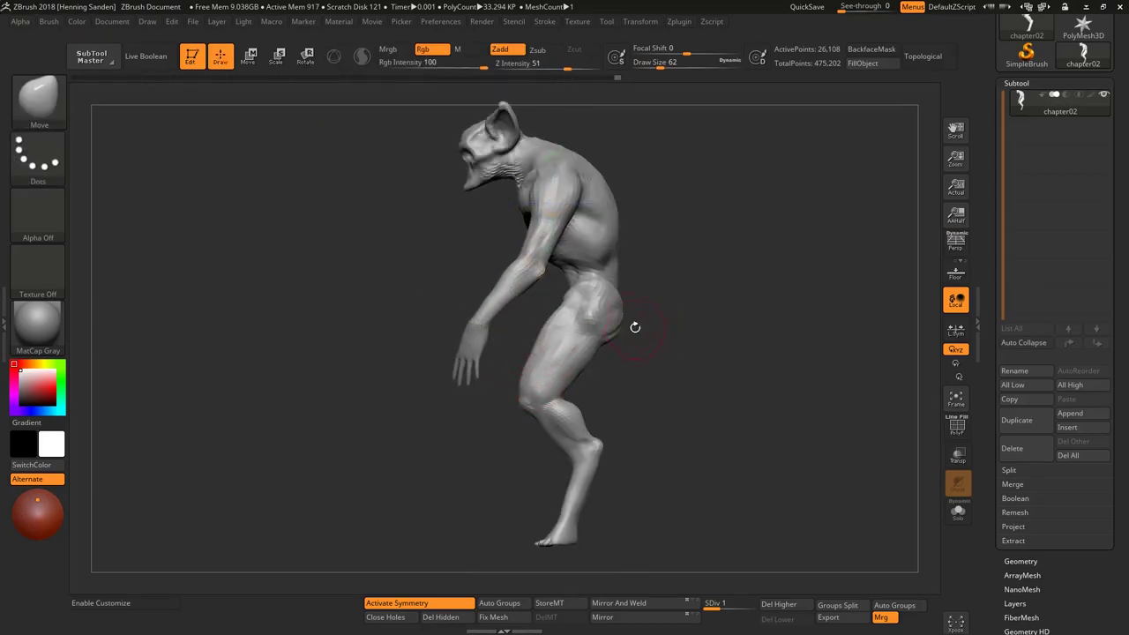
Push the belly, hip, knee and shin into firmer shape with a smaller Move brush
mouse_move(614, 274)
mouse_down()
mouse_move(624, 305)
mouse_move(630, 291)
mouse_move(618, 303)
mouse_up()
key(bracketleft)
key(bracketleft)
key(bracketleft)
key(bracketleft)
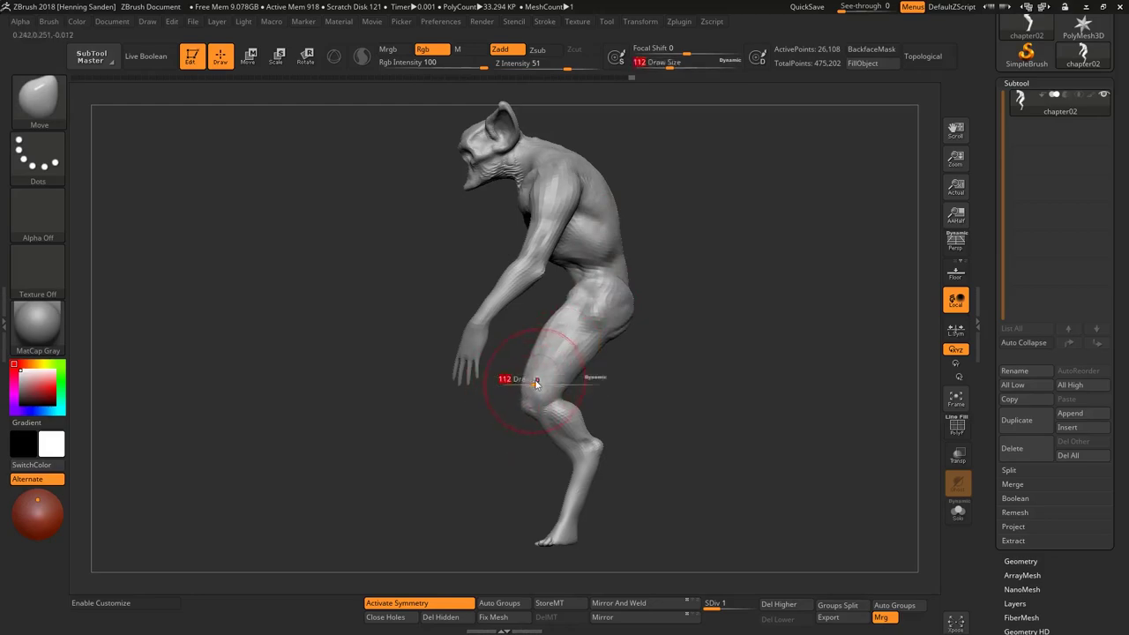
drag(585, 453, 589, 459)
key(s)
alt+drag(533, 542, 551, 483)
key(bracketleft)
key(bracketleft)
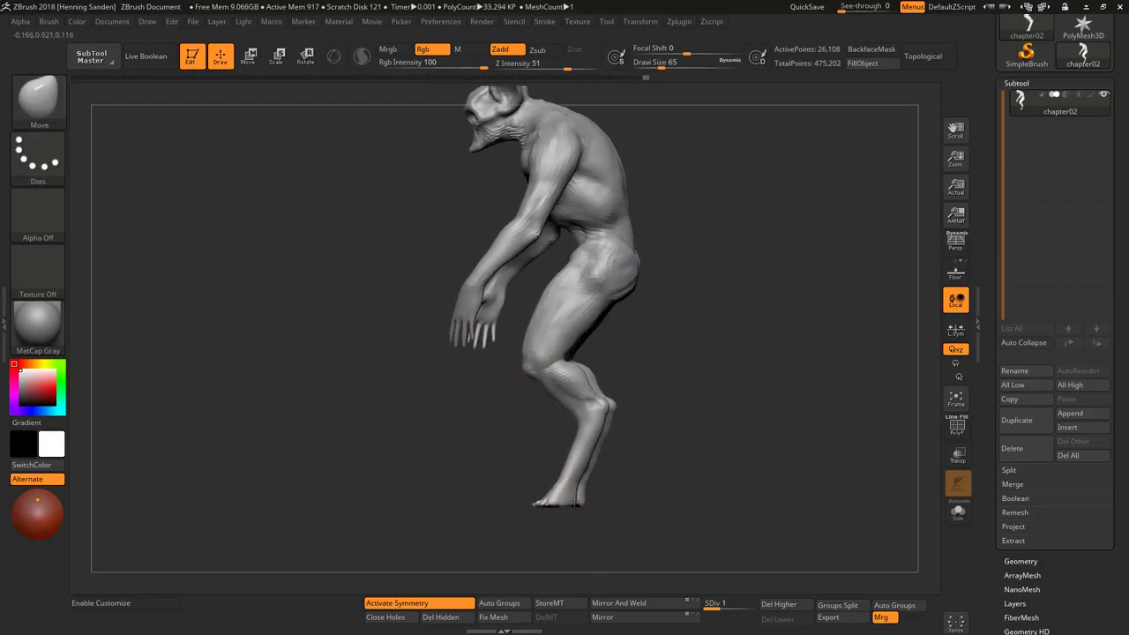
key(s)
drag(574, 454, 584, 454)
right_drag(569, 412, 586, 411)
key(bracketleft)
key(bracketleft)
Smooth the body surface with a reduced Smooth brush from front and three-quarter views
key(shift)
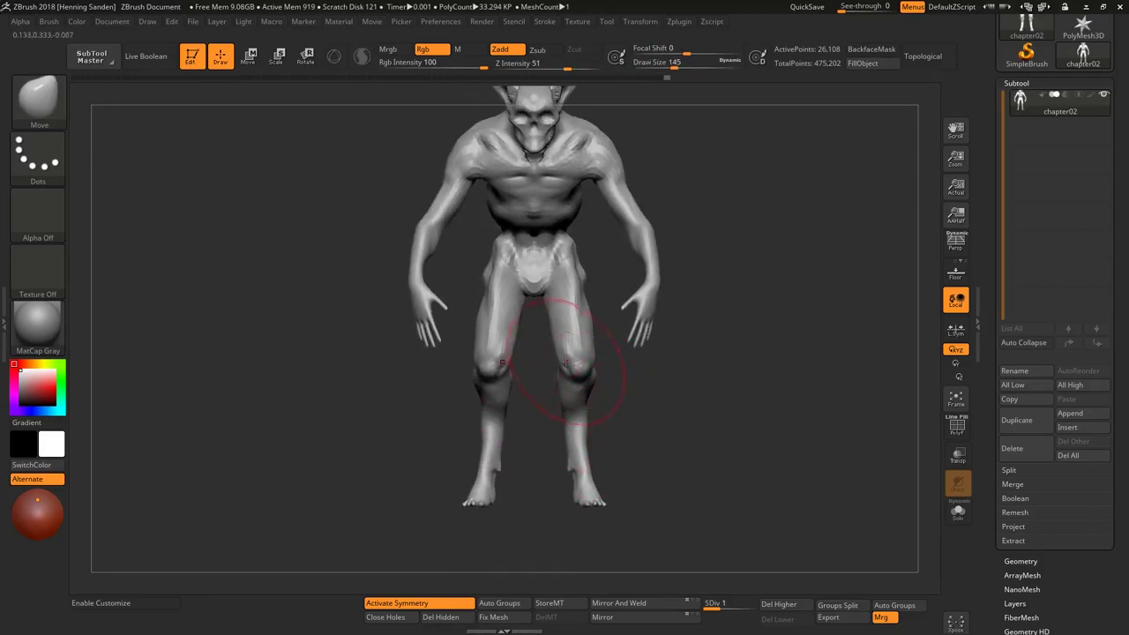
alt+right_drag(573, 371, 569, 365)
key(s)
drag(569, 365, 551, 319)
mouse_move(556, 270)
alt+right_down()
mouse_move(580, 391)
mouse_move(579, 377)
mouse_move(561, 385)
alt+right_up()
key(s)
drag(561, 385, 556, 386)
Finish smoothing and reframe the whole figure, leaving Move at draw size 68
mouse_move(556, 386)
right_down()
mouse_move(479, 327)
mouse_move(492, 318)
mouse_move(492, 252)
mouse_move(411, 320)
mouse_move(432, 319)
mouse_move(434, 351)
mouse_move(435, 312)
mouse_move(348, 328)
mouse_move(454, 315)
mouse_move(461, 244)
right_up()
key(bracketleft)
key(s)
key(s)
key(f)
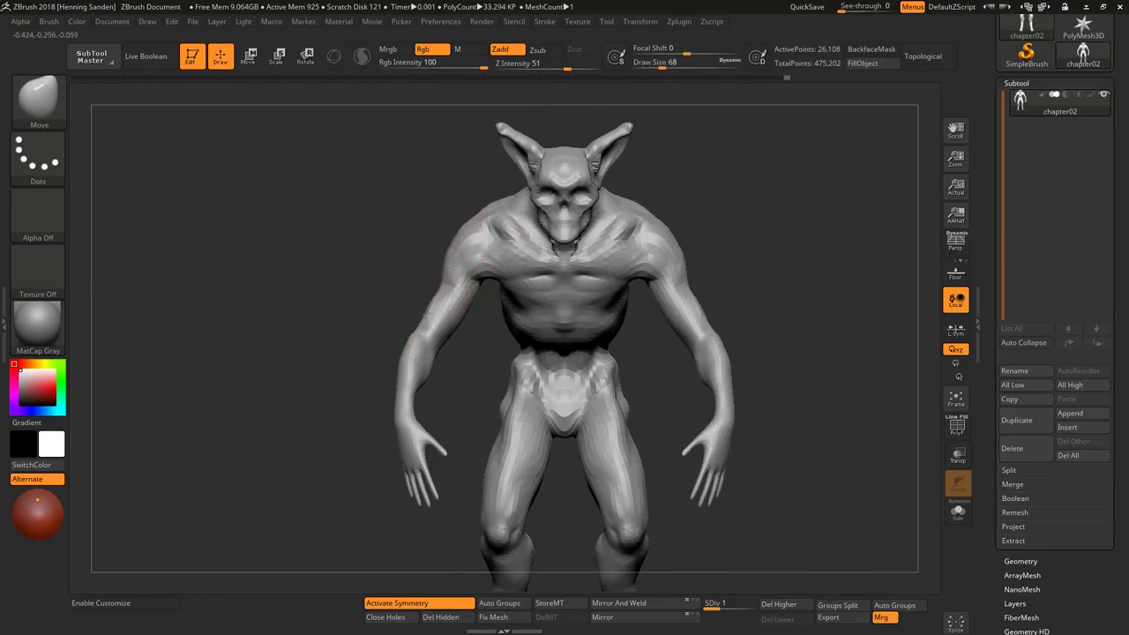
key(s)
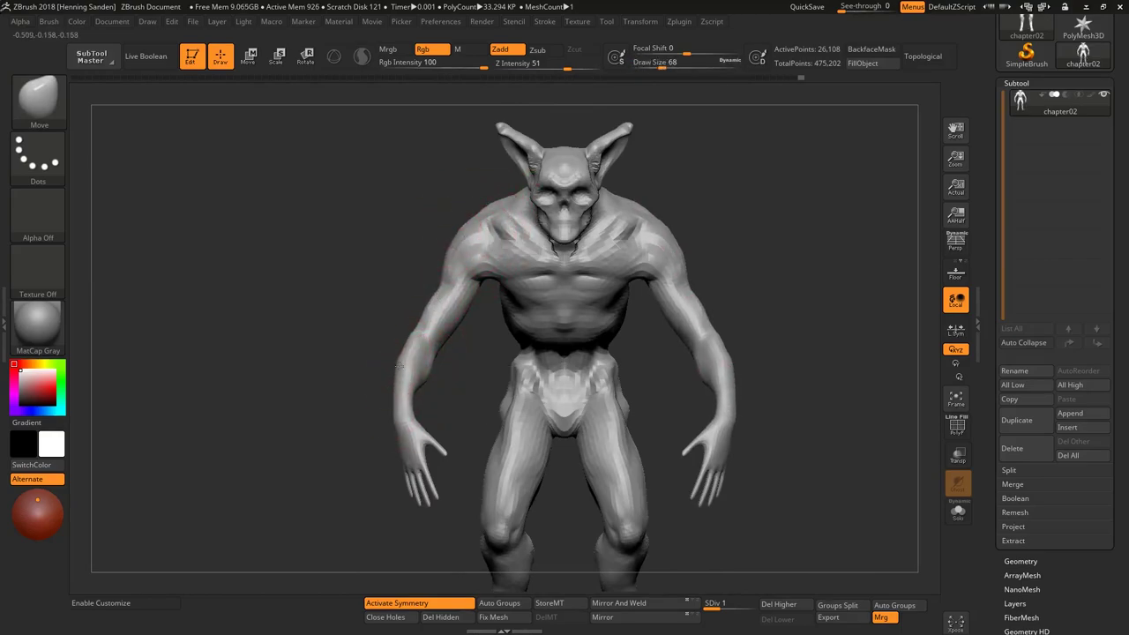
ctrl+right_drag(402, 371, 495, 319)
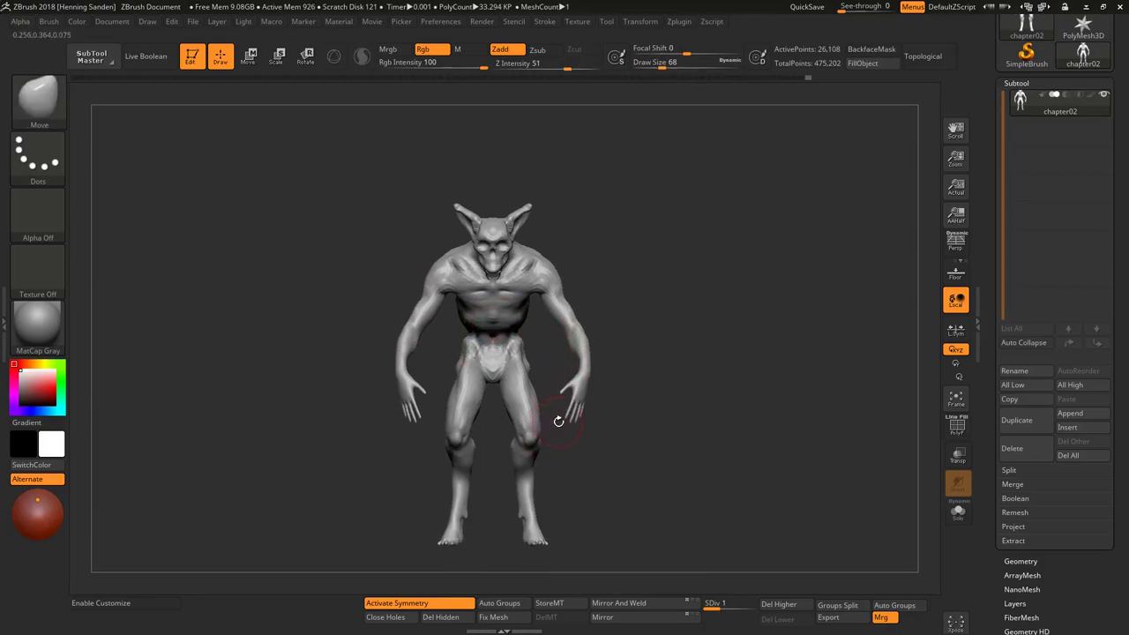
Mask a right-hand finger at SDiv 2 and set the rotation pivot at its base
ctrl+right_drag(558, 421, 479, 315)
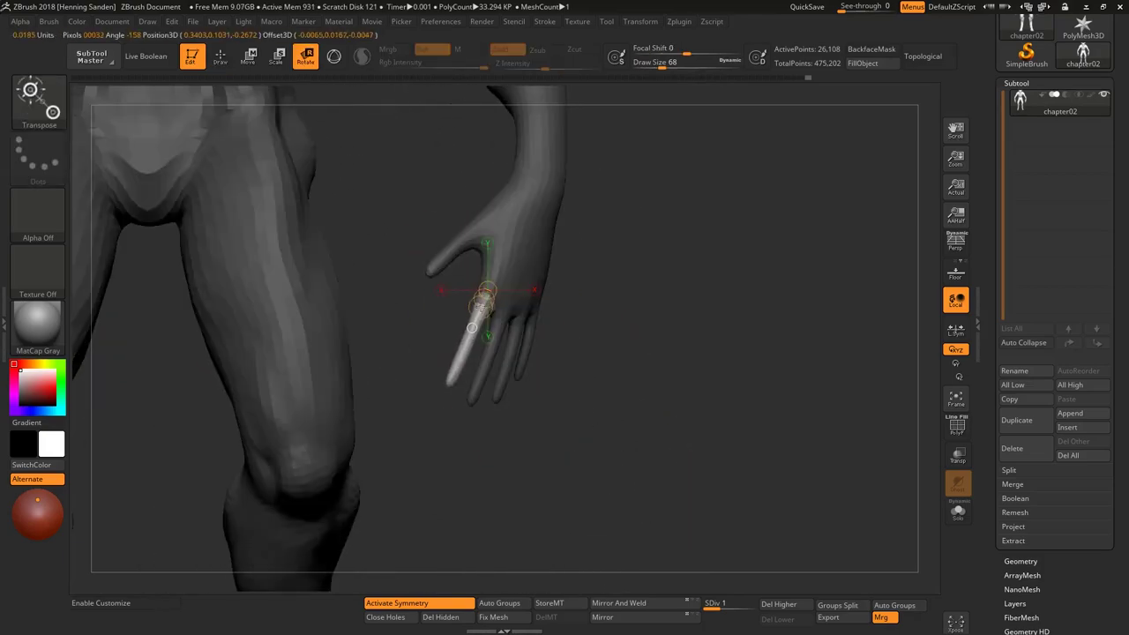
key(d)
ctrl+right_drag(483, 300, 480, 335)
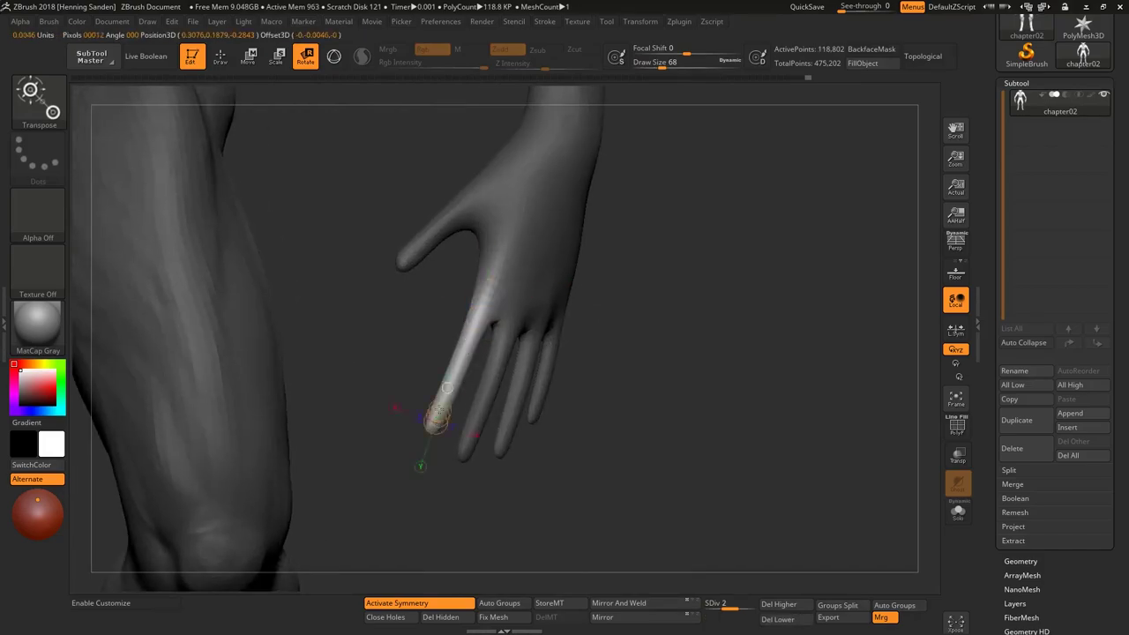
drag(450, 375, 614, 383)
drag(611, 334, 658, 323)
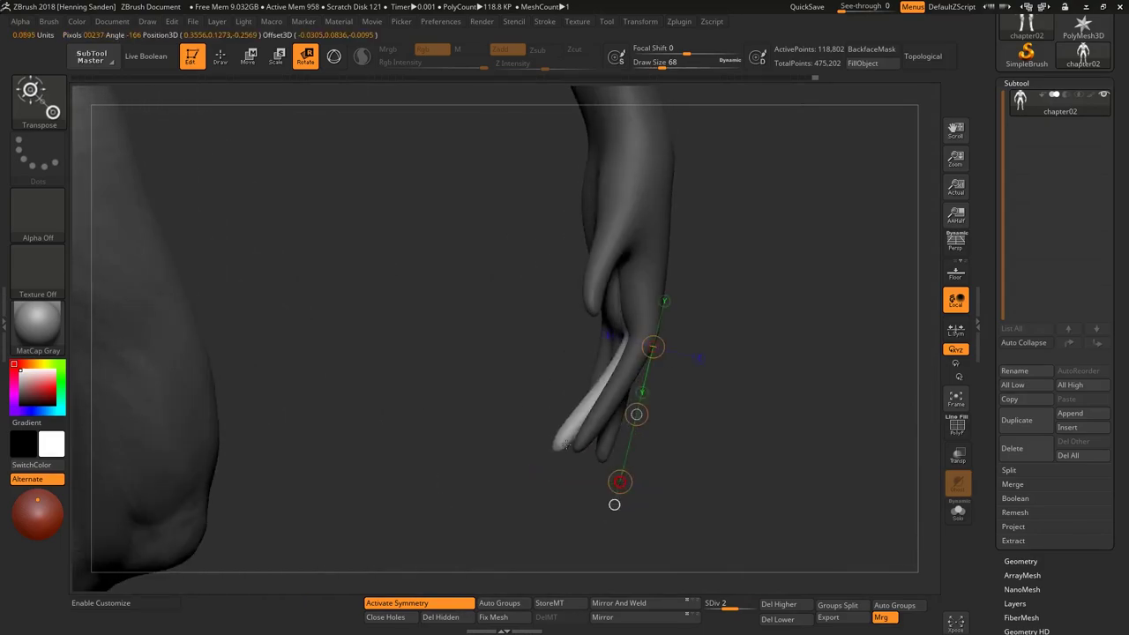
drag(613, 503, 570, 517)
key(q)
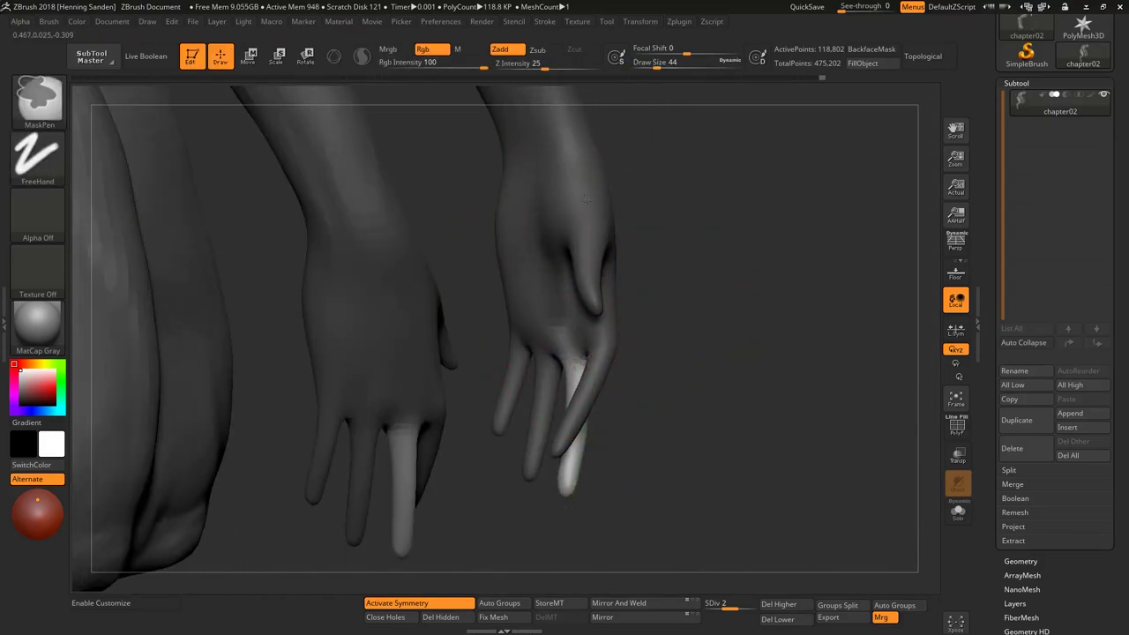
Rotate the masked finger with Transpose along the fingers, undoing the first attempt
key(r)
drag(574, 323, 599, 469)
key(ctrl+z)
drag(648, 398, 670, 369)
drag(644, 509, 588, 353)
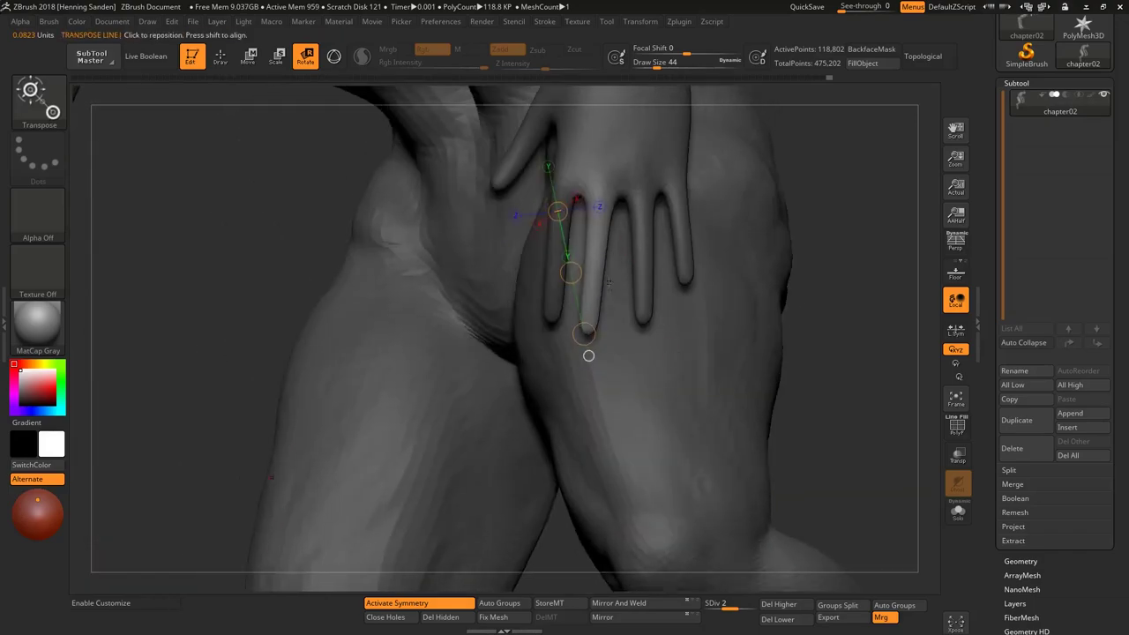
Bend the middle finger with a rotation line set down its length
mouse_move(596, 212)
mouse_down()
mouse_move(590, 345)
mouse_move(632, 251)
mouse_up()
ctrl+right_drag(632, 251, 600, 393)
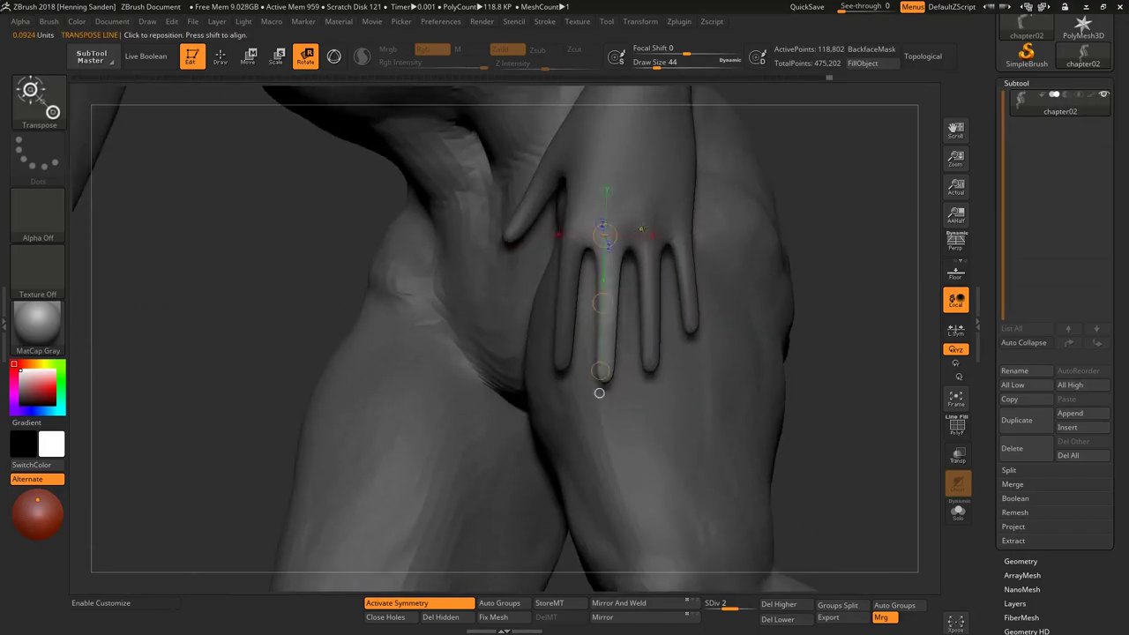
drag(644, 228, 656, 292)
right_drag(648, 264, 739, 282)
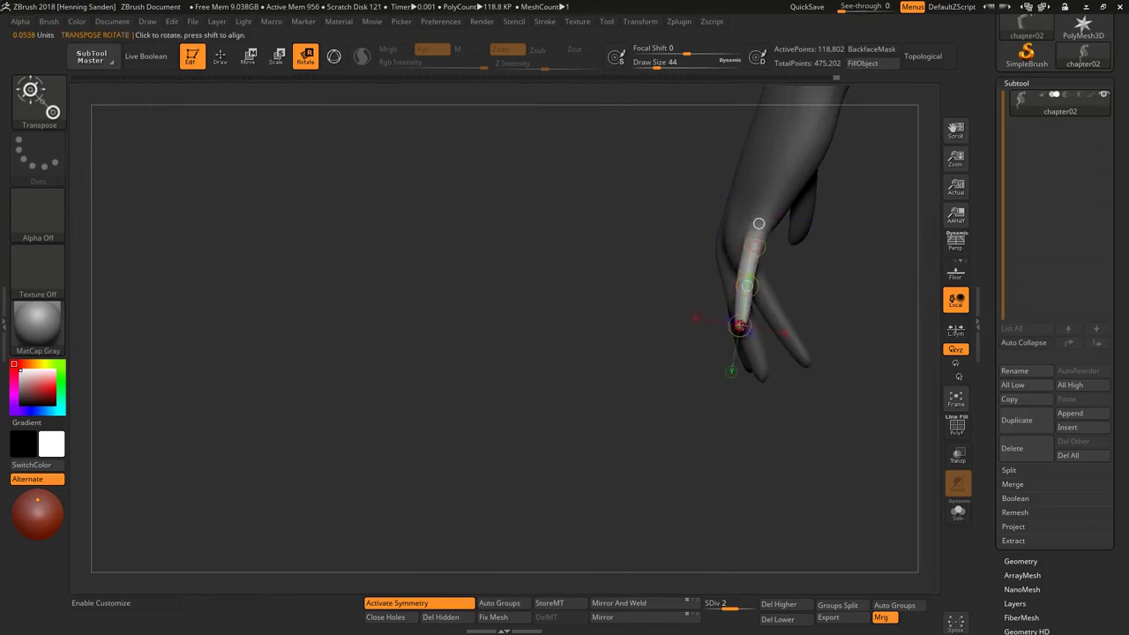
key(w)
Adjust the finger pose with Transpose Rotate and Move, checking arm, hand and leg
right_drag(735, 348, 726, 207)
key(r)
key(w)
mouse_move(630, 277)
right_down()
mouse_move(650, 253)
mouse_move(516, 327)
mouse_move(525, 318)
right_up()
key(q)
Enlarge the Move brush to 62 and reshape both hands symmetrically
key(s)
drag(525, 302, 542, 302)
ctrl+right_drag(541, 309, 540, 315)
drag(517, 423, 526, 439)
mouse_move(526, 439)
ctrl+right_down()
mouse_move(529, 353)
mouse_move(547, 336)
mouse_move(438, 315)
ctrl+right_up()
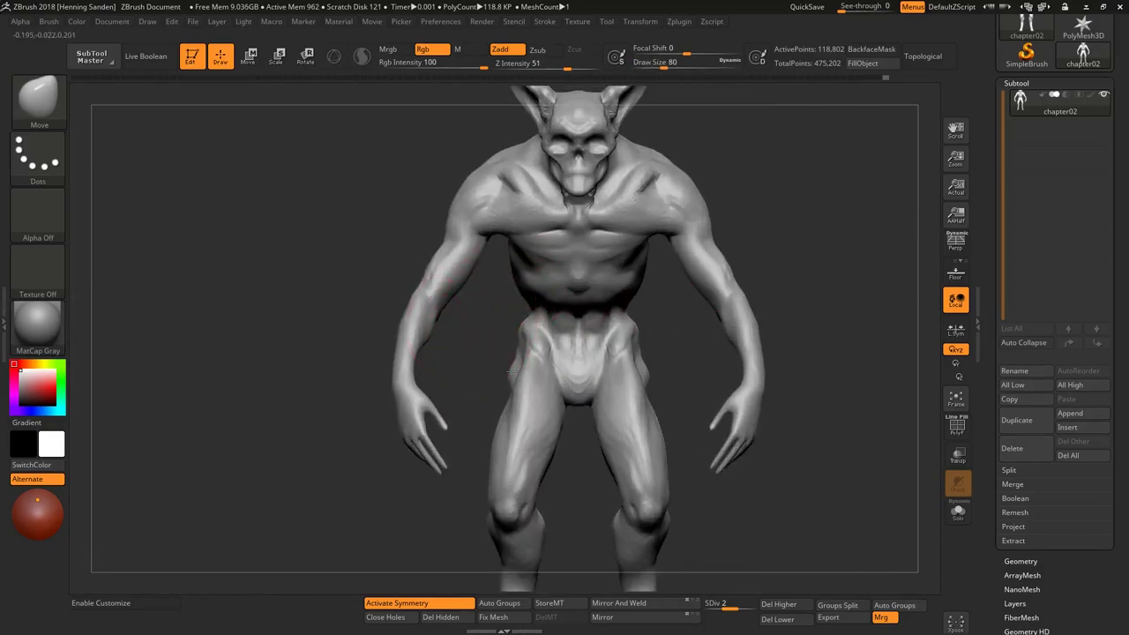
ctrl+right_drag(502, 391, 541, 400)
Build up body muscles with a lower-strength ClayBuildup brush from side and back views
key(b)
key(c)
key(b)
key(s)
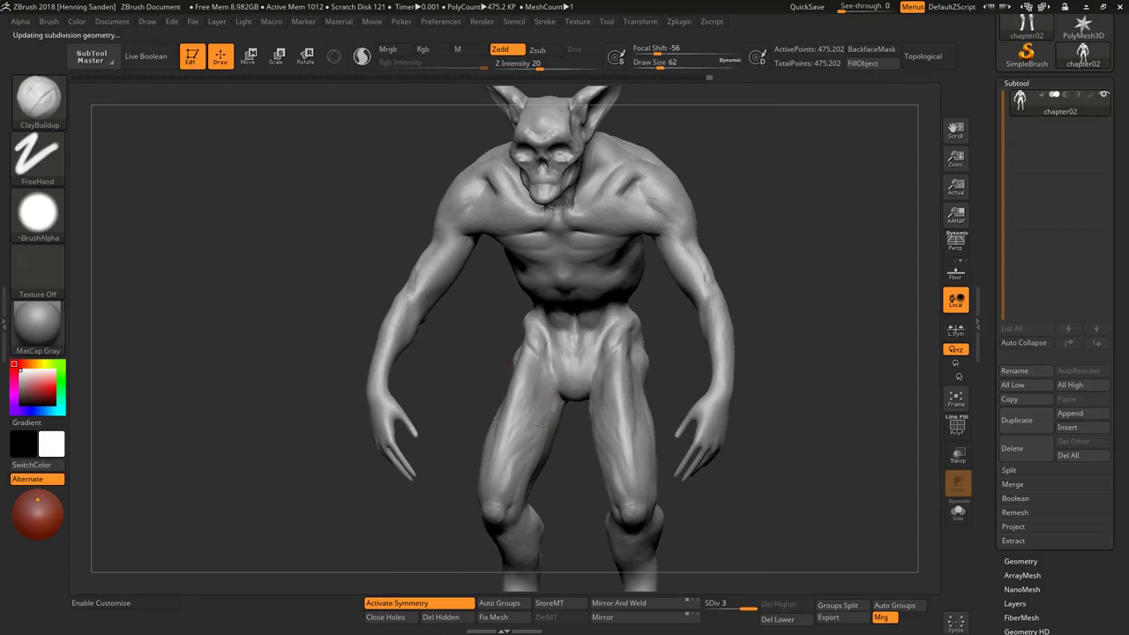
right_drag(536, 441, 535, 381)
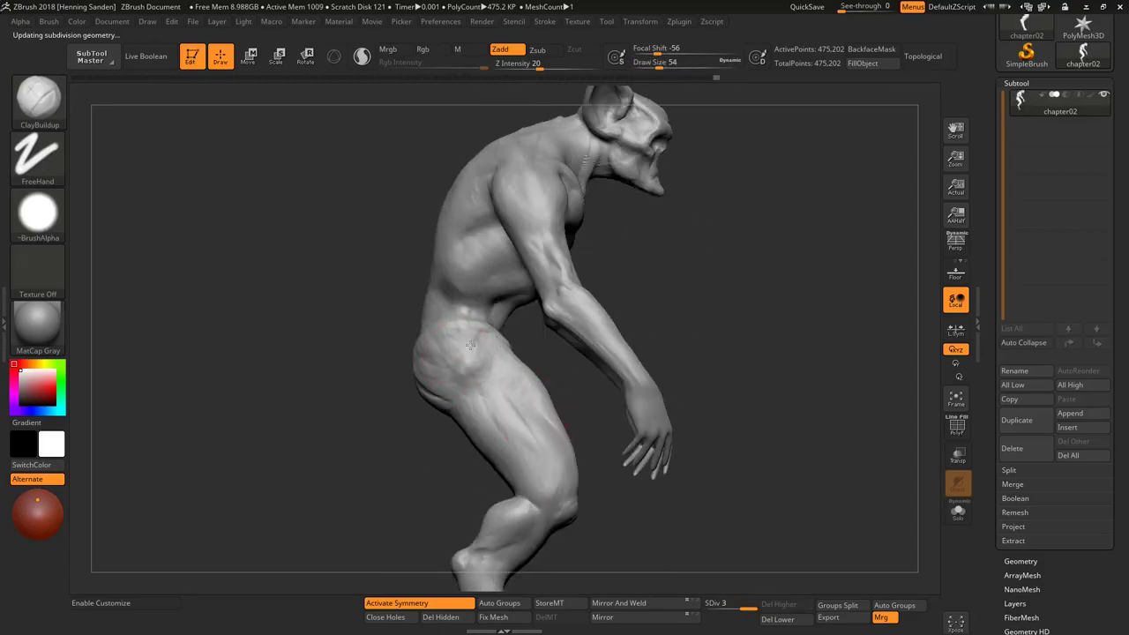
mouse_move(478, 347)
right_down()
mouse_move(425, 360)
mouse_move(446, 397)
right_up()
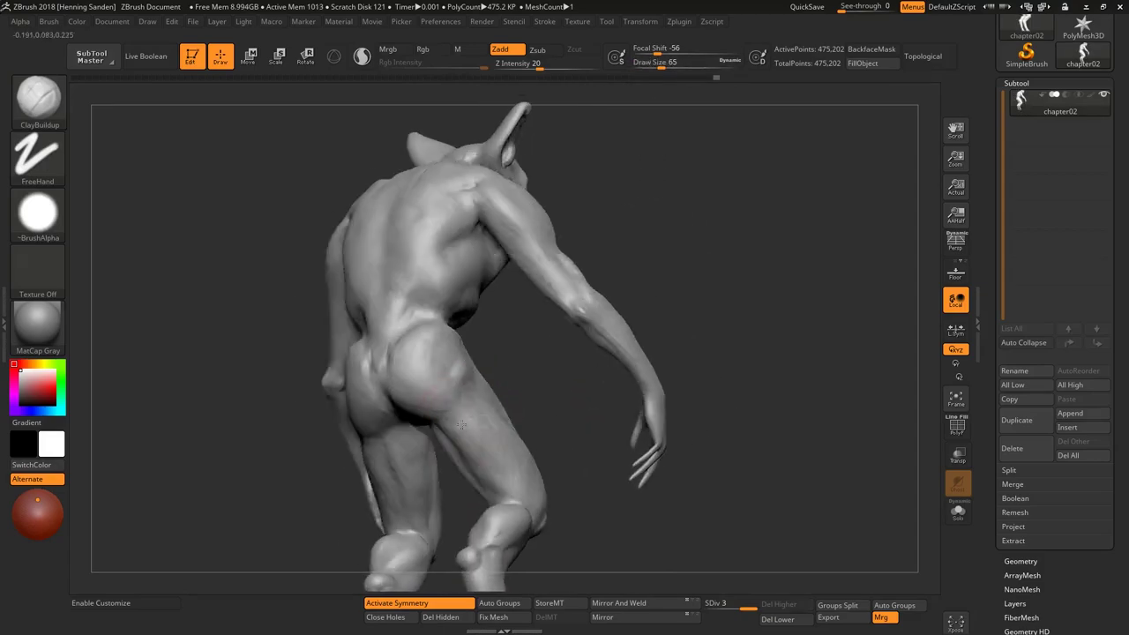
mouse_move(478, 430)
right_down()
mouse_move(455, 380)
mouse_move(472, 376)
right_up()
mouse_move(517, 449)
right_down()
mouse_move(538, 446)
mouse_move(531, 429)
mouse_move(557, 460)
mouse_move(610, 378)
mouse_move(618, 460)
mouse_move(662, 315)
right_up()
mouse_move(650, 275)
right_down()
mouse_move(706, 221)
mouse_move(739, 206)
right_up()
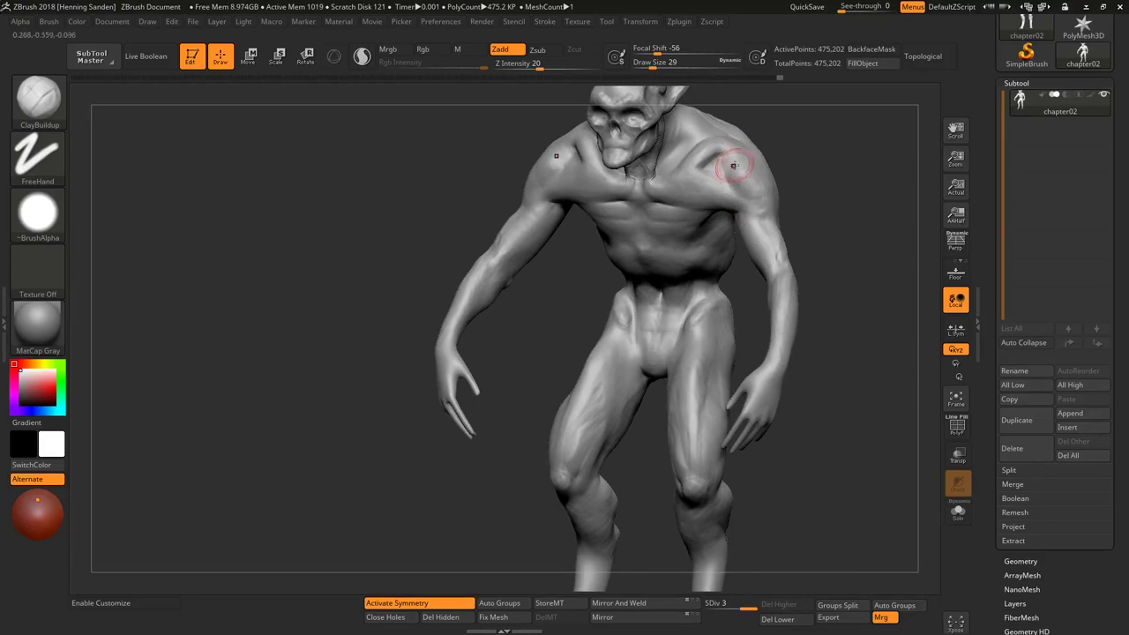
Alternate between Move and a smaller ClayBuildup brush to refine the body mass
key(b)
key(m)
key(v)
mouse_move(737, 164)
right_down()
mouse_move(718, 181)
mouse_move(756, 156)
mouse_move(744, 114)
mouse_move(686, 239)
mouse_move(721, 261)
right_up()
key(b)
key(c)
Push the head into a new shape with the Move brush
key(b)
mouse_move(696, 221)
right_down()
mouse_move(704, 207)
mouse_move(662, 221)
right_up()
key(bracketleft)
key(b)
key(m)
key(v)
drag(612, 209, 586, 247)
key(bracketleft)
key(bracketleft)
key(bracketleft)
key(bracketleft)
key(b)
key(c)
key(b)
Continue building clay on the back, head and shoulder from rear and front angles
mouse_move(708, 205)
right_down()
mouse_move(718, 215)
mouse_move(683, 171)
mouse_move(700, 209)
right_up()
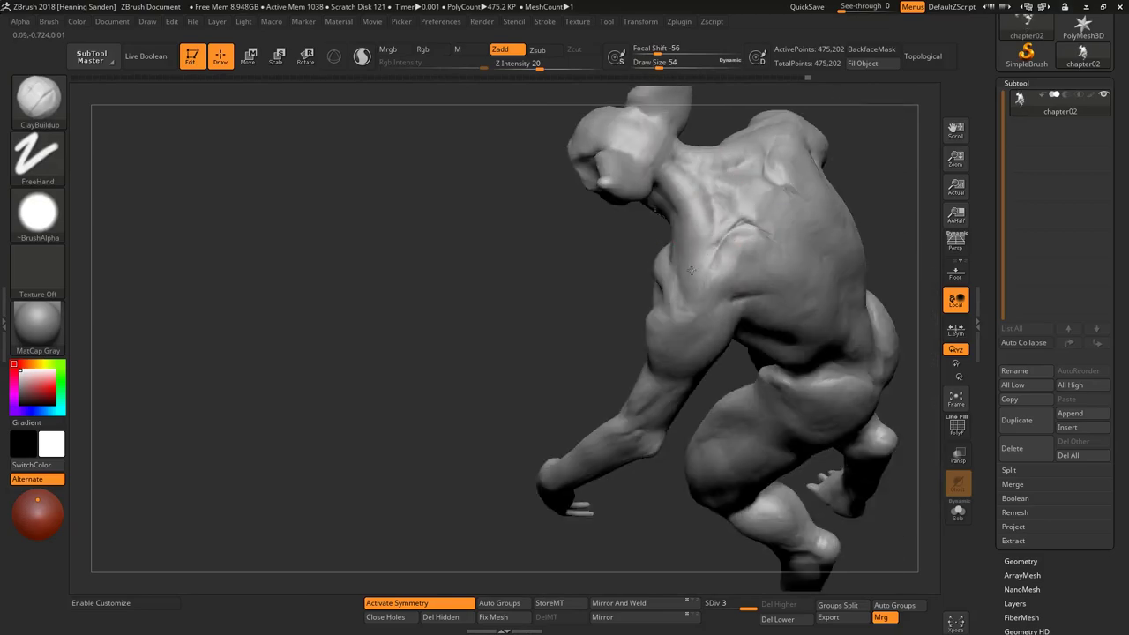
mouse_move(775, 224)
right_down()
mouse_move(728, 232)
mouse_move(764, 249)
mouse_move(770, 277)
mouse_move(732, 267)
mouse_move(681, 291)
mouse_move(672, 281)
mouse_move(735, 275)
right_up()
mouse_move(678, 218)
right_down()
mouse_move(635, 239)
mouse_move(517, 252)
mouse_move(558, 261)
right_up()
mouse_move(573, 217)
right_down()
mouse_move(494, 225)
mouse_move(583, 194)
right_up()
mouse_move(550, 240)
right_down()
mouse_move(532, 188)
mouse_move(463, 150)
mouse_move(480, 162)
right_up()
mouse_move(538, 255)
right_down()
mouse_move(582, 252)
mouse_move(565, 264)
mouse_move(535, 261)
mouse_move(578, 236)
mouse_move(553, 250)
mouse_move(535, 217)
right_up()
Set the brush to size 12 for fine detail on the head
key([)
key(])
right_drag(290, 342, 516, 298)
key(])
key(])
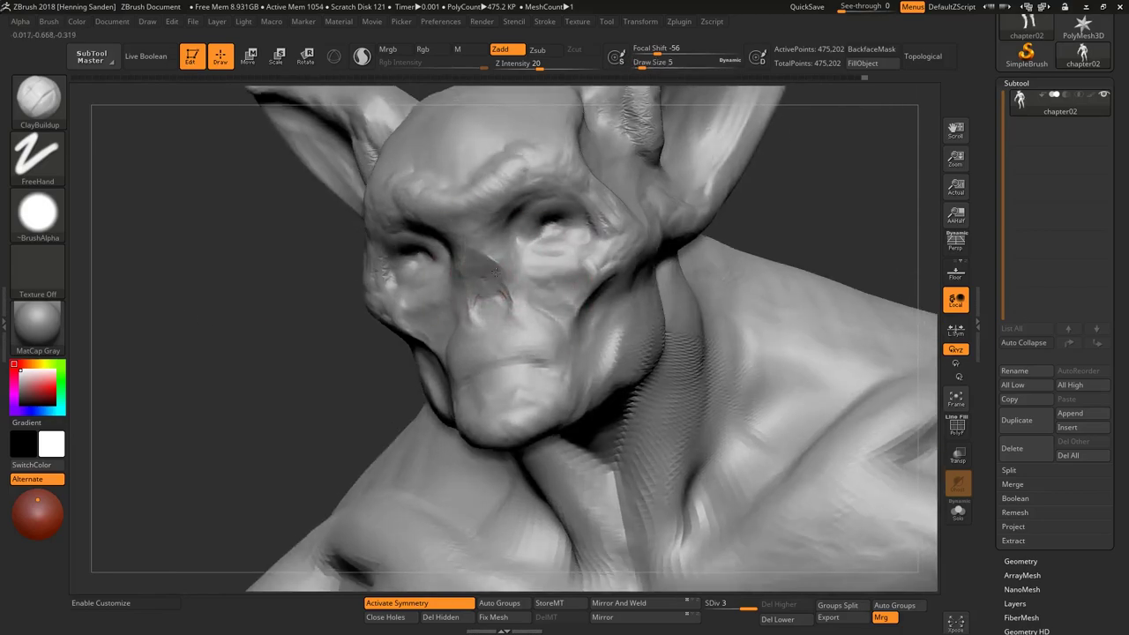
drag(499, 282, 480, 284)
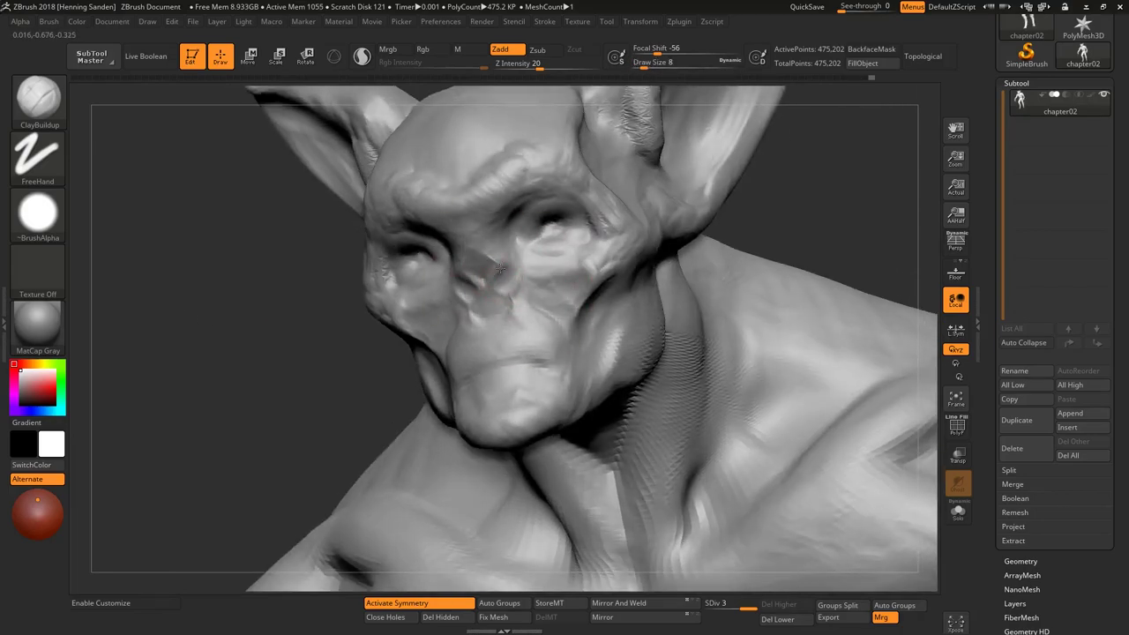
right_drag(499, 276, 448, 276)
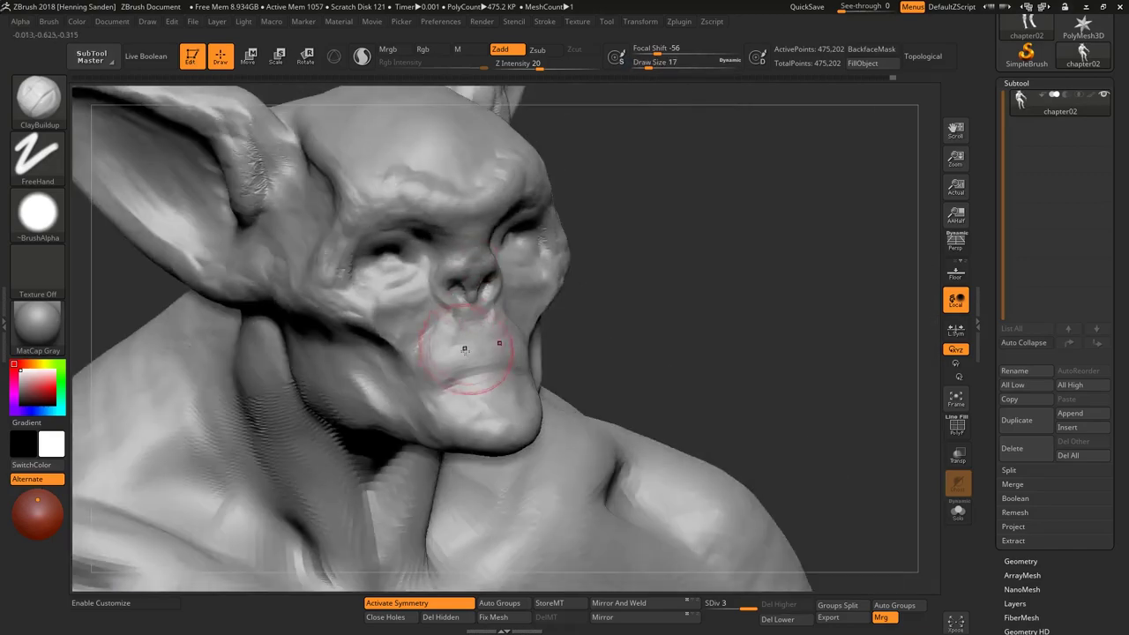
Carve the mouth and upper lip, checking from three-quarter, side and front views
drag(462, 354, 410, 352)
mouse_move(483, 378)
right_down()
mouse_move(486, 368)
mouse_move(457, 363)
right_up()
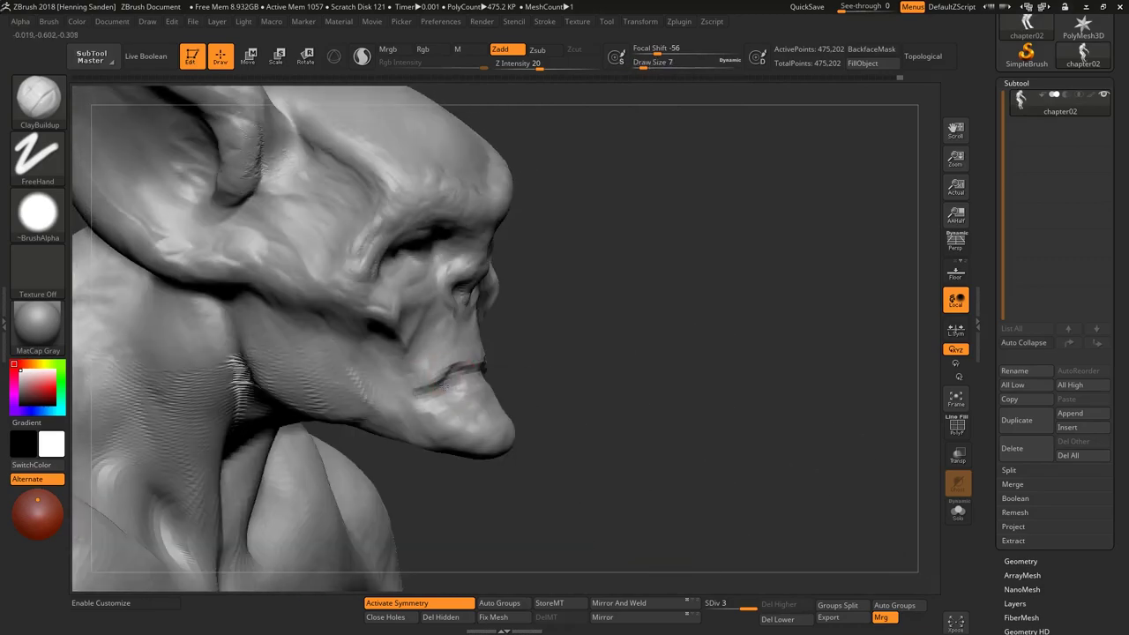
right_drag(415, 403, 476, 379)
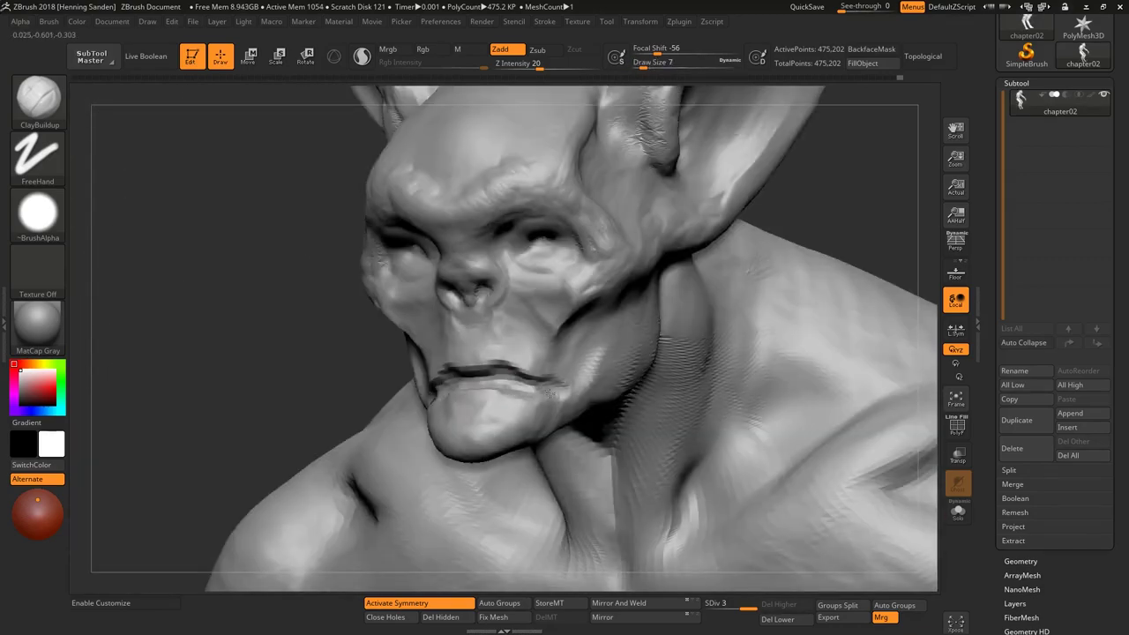
mouse_move(554, 392)
right_down()
mouse_move(534, 391)
mouse_move(544, 378)
mouse_move(582, 410)
mouse_move(556, 426)
right_up()
key(s)
right_drag(705, 297, 711, 300)
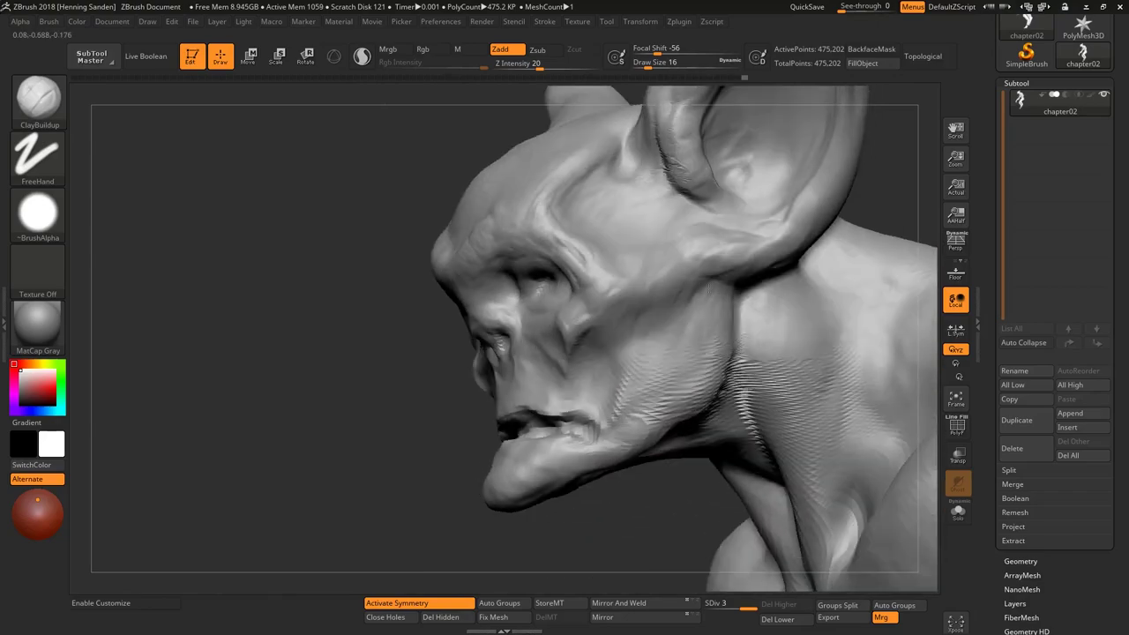
right_drag(583, 354, 592, 403)
key(f)
mouse_move(605, 353)
shift+right_down()
mouse_move(263, 354)
mouse_move(695, 229)
shift+right_up()
Drop to subdivision level 1 and resize the brush to 56
key(shift+d)
key(shift+d)
key(s)
drag(680, 286, 717, 286)
mouse_move(617, 320)
right_down()
mouse_move(689, 283)
mouse_move(605, 265)
right_up()
key(s)
drag(623, 235, 626, 237)
mouse_move(626, 237)
right_down()
mouse_move(638, 260)
mouse_move(618, 215)
mouse_move(656, 132)
mouse_move(647, 174)
mouse_move(703, 212)
mouse_move(609, 203)
mouse_move(575, 230)
right_up()
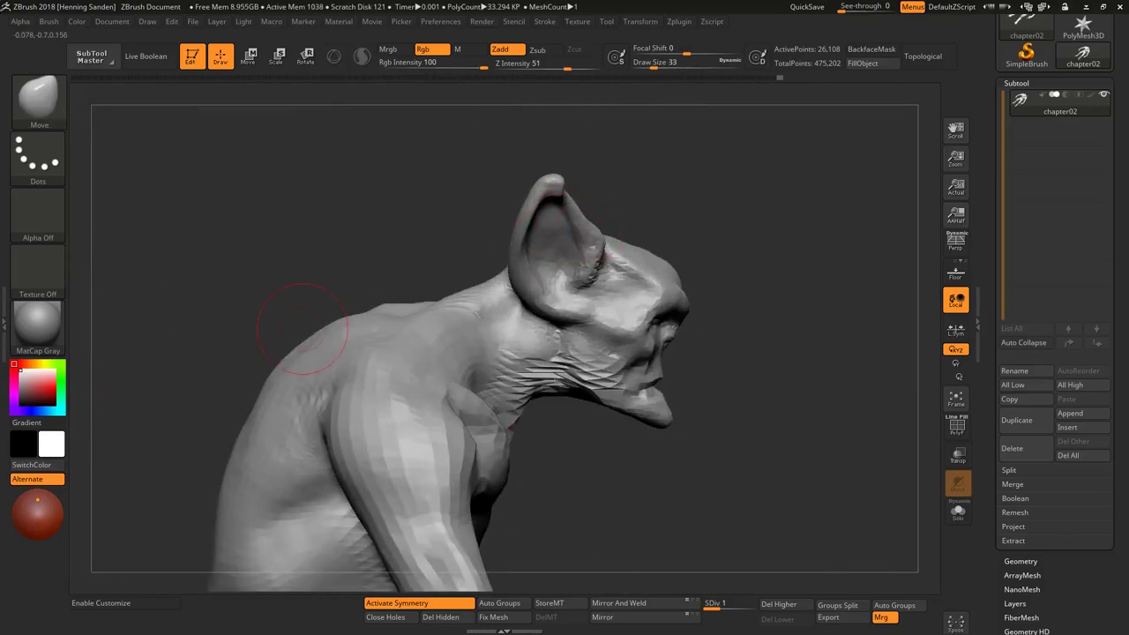
Push the head and neck rightward with the Move brush
right_drag(302, 328, 627, 236)
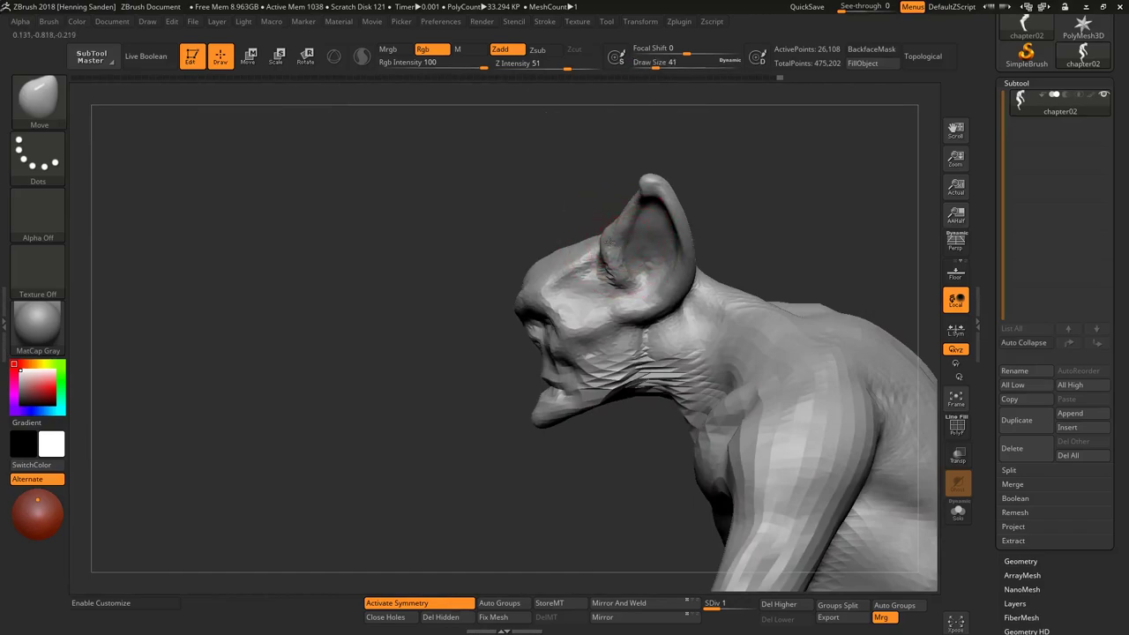
drag(529, 335, 556, 405)
key([)
key([)
key([)
key([)
mouse_move(653, 261)
alt+right_down()
mouse_move(540, 237)
mouse_move(536, 258)
mouse_move(540, 190)
mouse_move(516, 195)
mouse_move(494, 234)
mouse_move(529, 265)
mouse_move(539, 211)
alt+right_up()
key(])
key(])
key(])
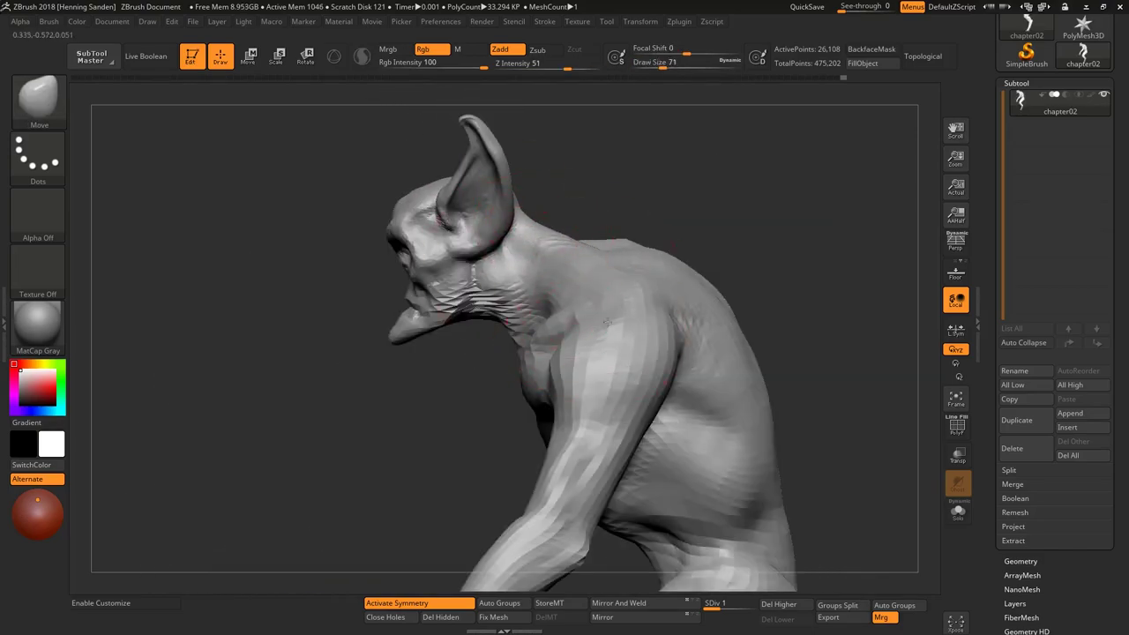
Reshape the chest, then add clay volume to the head and chest with ClayBuildup
mouse_move(607, 310)
right_down()
mouse_move(561, 323)
mouse_move(483, 284)
right_up()
key([)
key([)
key([)
mouse_move(474, 212)
right_down()
mouse_move(435, 190)
mouse_move(488, 194)
mouse_move(501, 217)
mouse_move(483, 189)
right_up()
key(b)
key(c)
Switch back to Move and enlarge it to shape the shoulders and overall form
key(b)
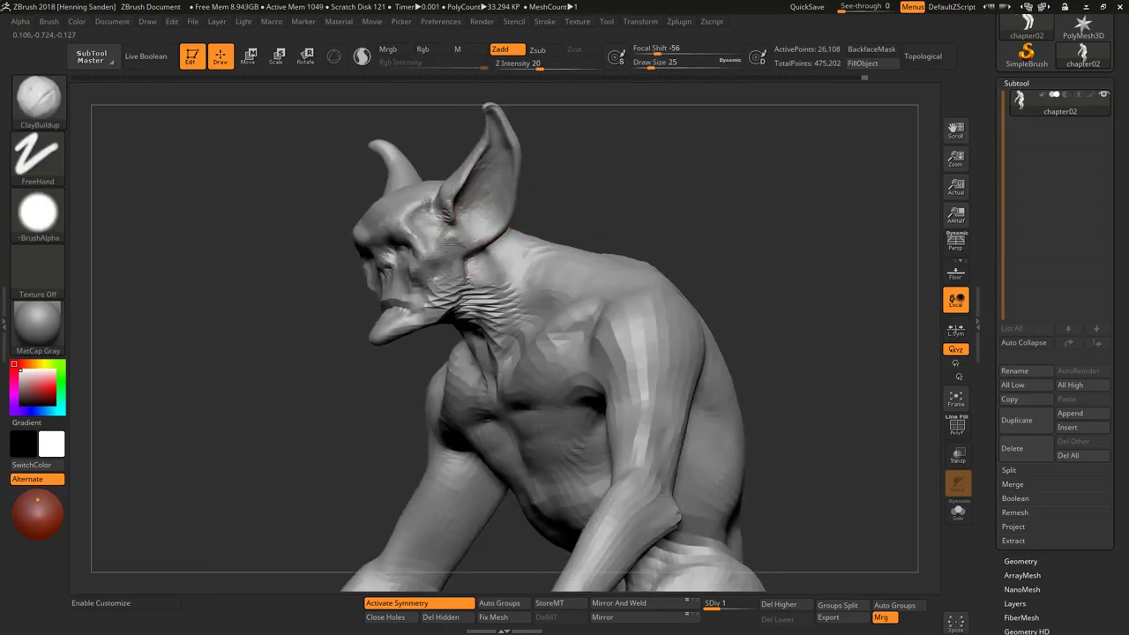
mouse_move(448, 253)
right_down()
mouse_move(432, 240)
mouse_move(462, 227)
mouse_move(477, 242)
mouse_move(503, 214)
mouse_move(453, 138)
mouse_move(403, 287)
mouse_move(458, 299)
mouse_move(624, 397)
mouse_move(538, 388)
mouse_move(600, 371)
mouse_move(644, 338)
right_up()
key(])
key(])
key(b)
key(m)
key(v)
key(bracketright)
mouse_move(606, 479)
right_down()
mouse_move(513, 474)
mouse_move(465, 407)
right_up()
Smooth the torso and leg from both sides with Shift, then resize the brush
key(shift)
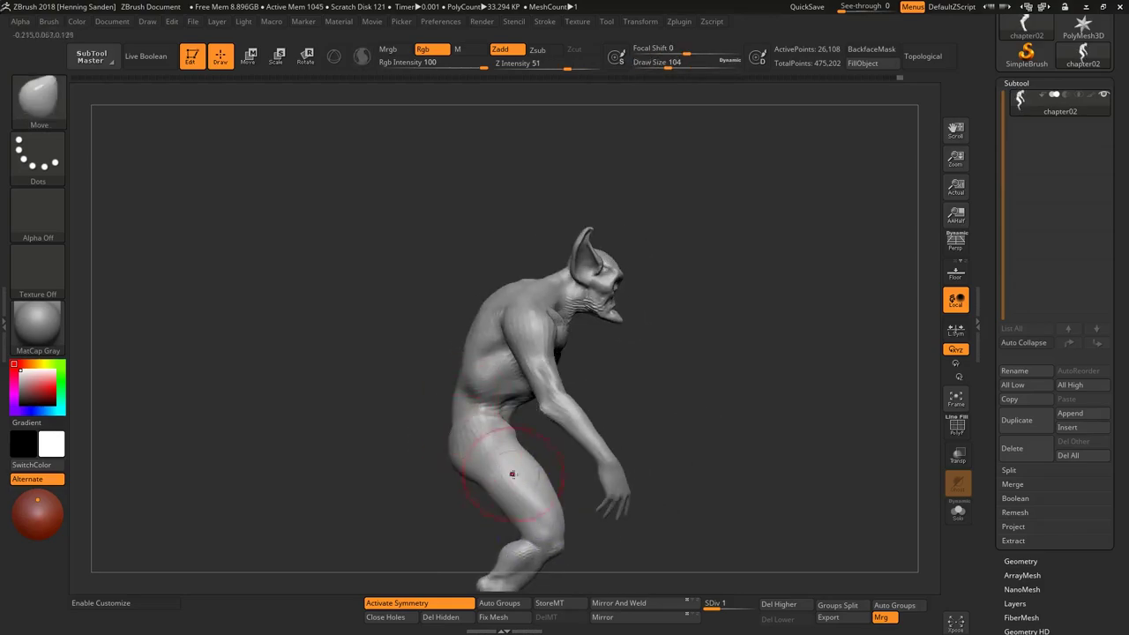
mouse_move(523, 484)
right_down()
mouse_move(494, 459)
mouse_move(480, 417)
right_up()
key(bracketright)
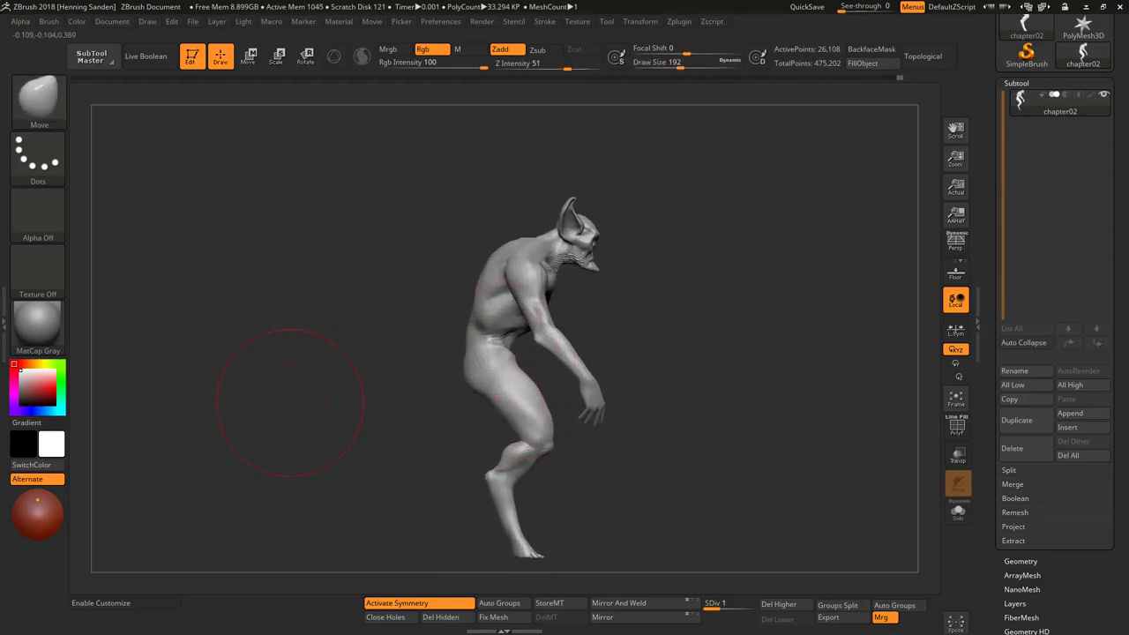
right_drag(290, 403, 529, 303)
key(s)
key(s)
key(s)
mouse_move(529, 485)
mouse_down()
mouse_move(543, 485)
mouse_move(525, 485)
mouse_up()
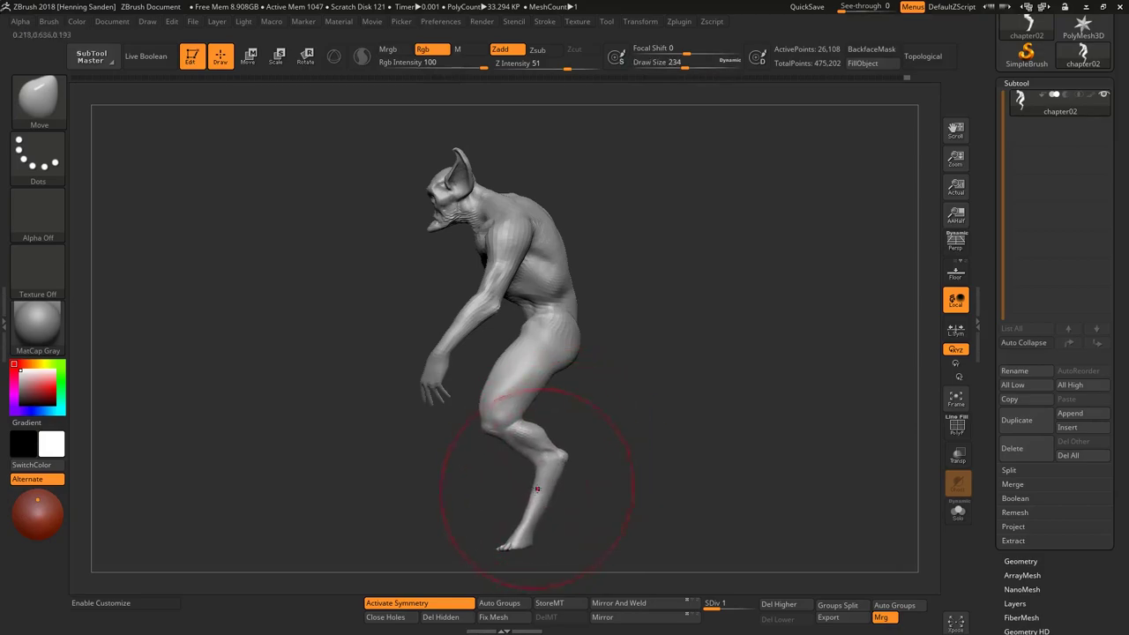
Shape the feet and toes, checking them close up and from the front
mouse_move(530, 445)
ctrl+right_down()
mouse_move(506, 378)
mouse_move(497, 468)
mouse_move(508, 491)
mouse_move(524, 464)
ctrl+right_up()
key(s)
drag(479, 497, 474, 473)
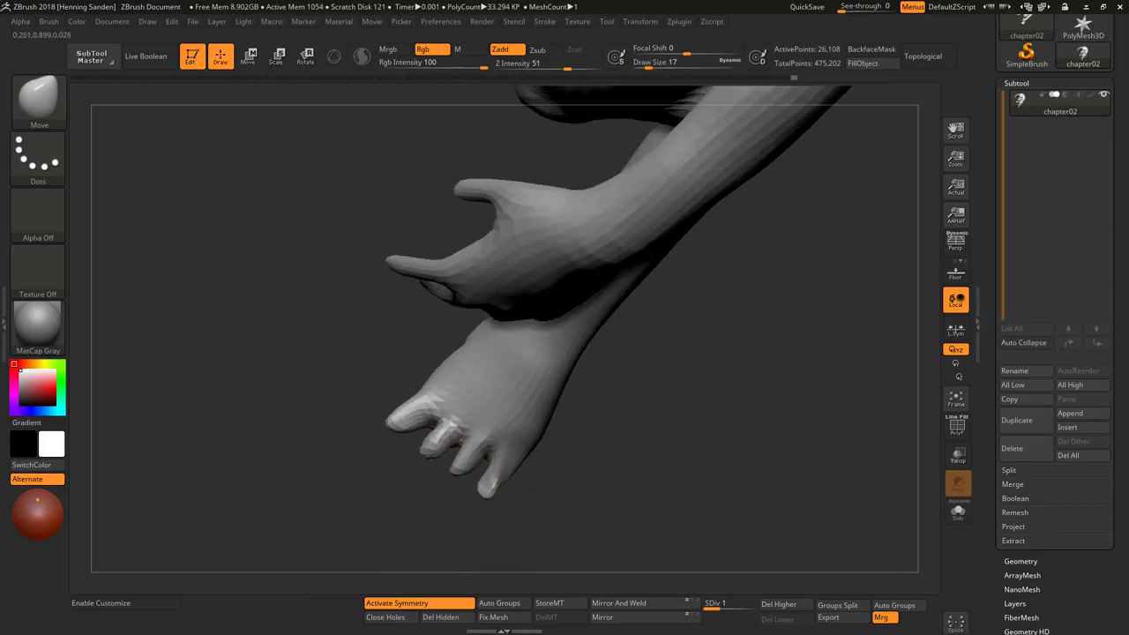
mouse_move(494, 492)
right_down()
mouse_move(411, 393)
mouse_move(396, 401)
mouse_move(407, 327)
right_up()
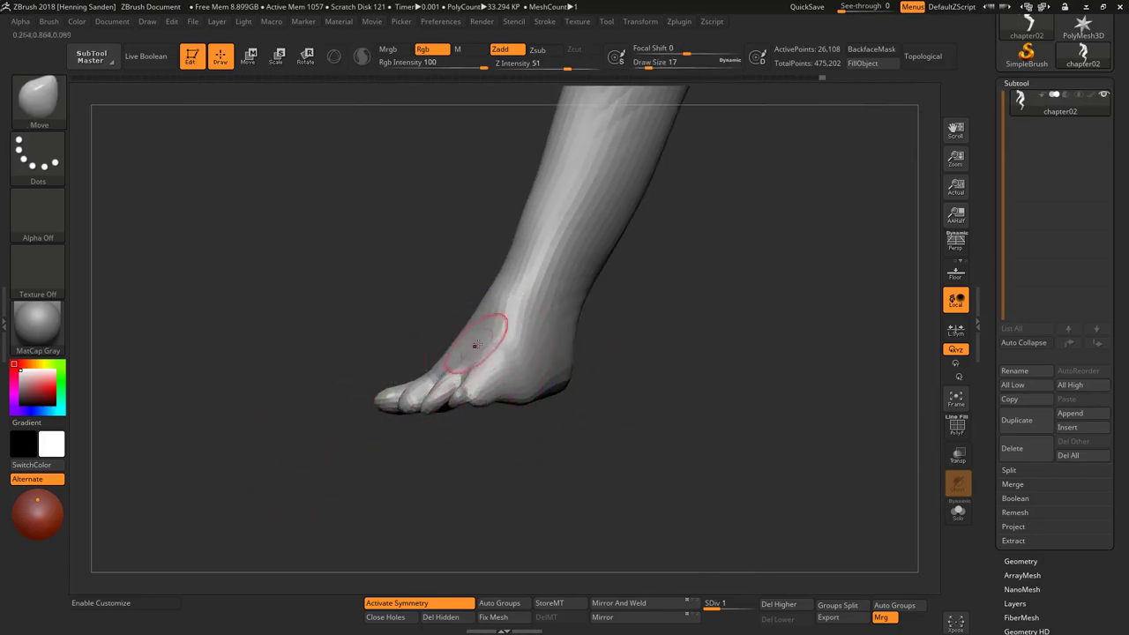
mouse_move(479, 322)
right_down()
mouse_move(466, 352)
mouse_move(448, 360)
mouse_move(421, 328)
mouse_move(465, 225)
mouse_move(476, 344)
right_up()
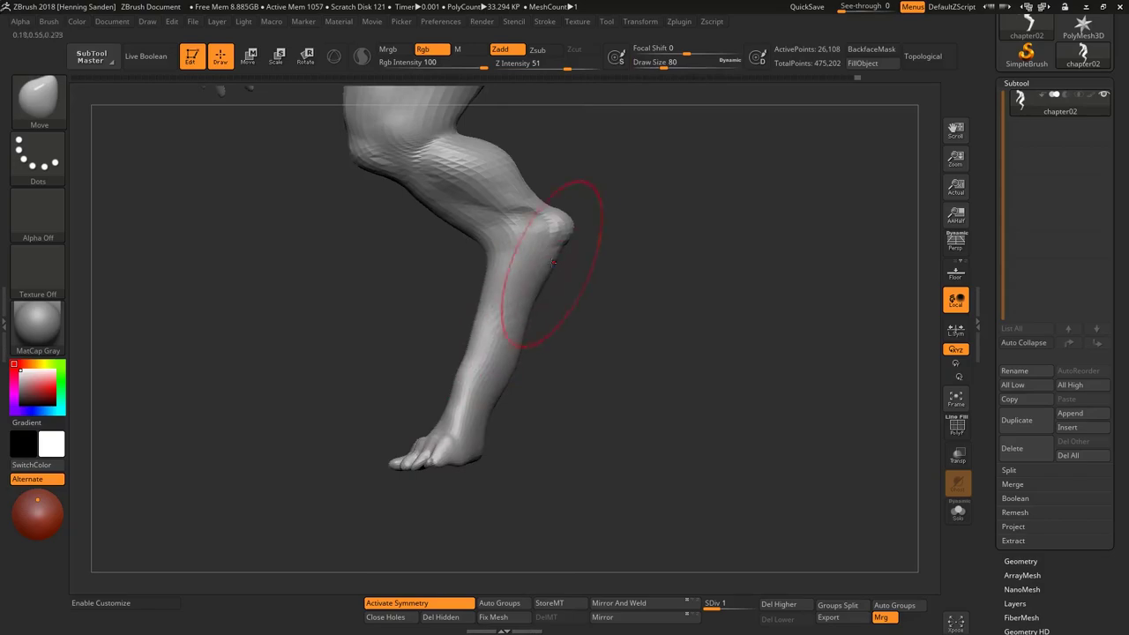
Build up the knees and calves with ClayBuildup at brush size 20
key(b)
key(c)
key(b)
key(s)
mouse_move(529, 296)
right_down()
mouse_move(504, 315)
mouse_move(530, 334)
right_up()
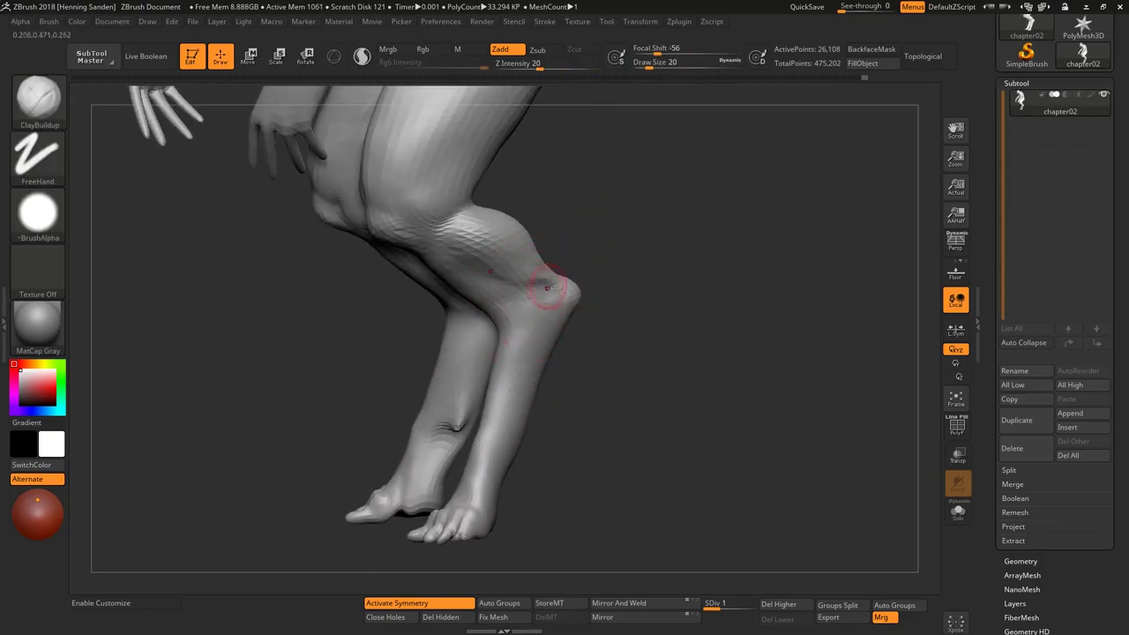
right_drag(558, 283, 546, 300)
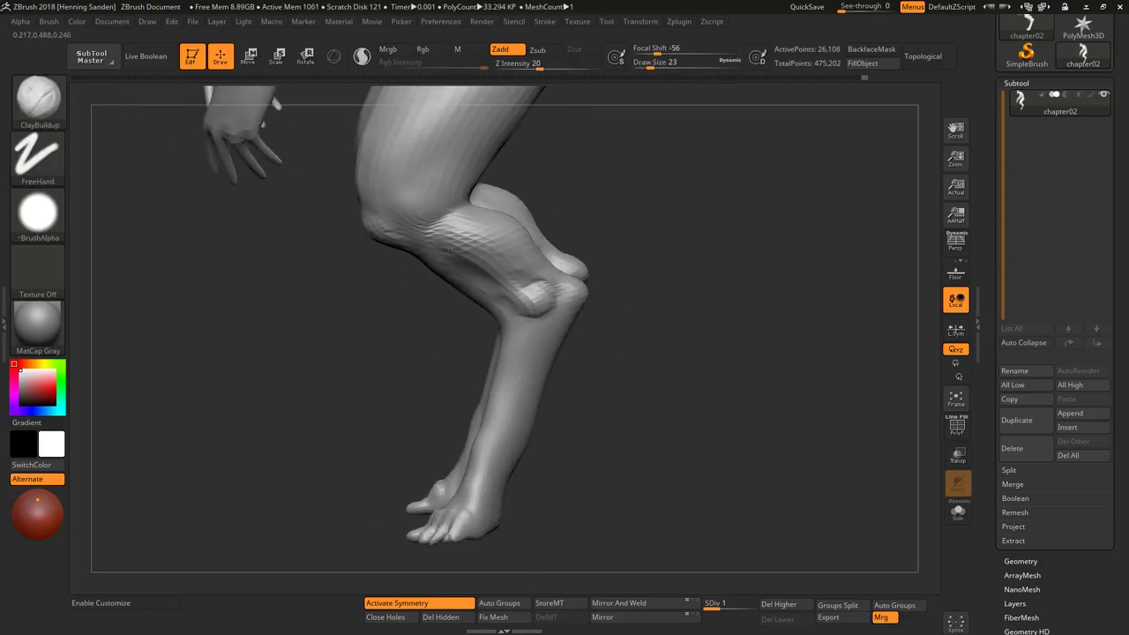
mouse_move(461, 247)
right_down()
mouse_move(484, 324)
mouse_move(456, 339)
right_up()
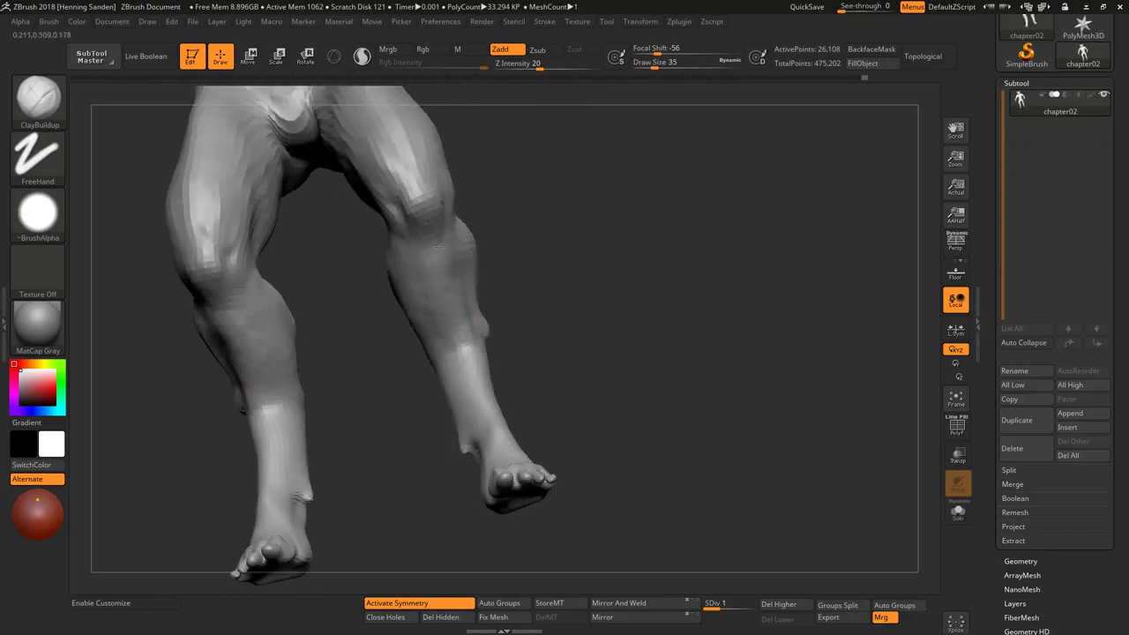
right_drag(443, 234, 448, 265)
Return to the Move brush and refine the lower legs, viewed close up from below
key(b)
key(m)
key(v)
mouse_move(289, 327)
right_down()
mouse_move(403, 245)
mouse_move(383, 245)
mouse_move(452, 258)
mouse_move(466, 291)
mouse_move(477, 184)
right_up()
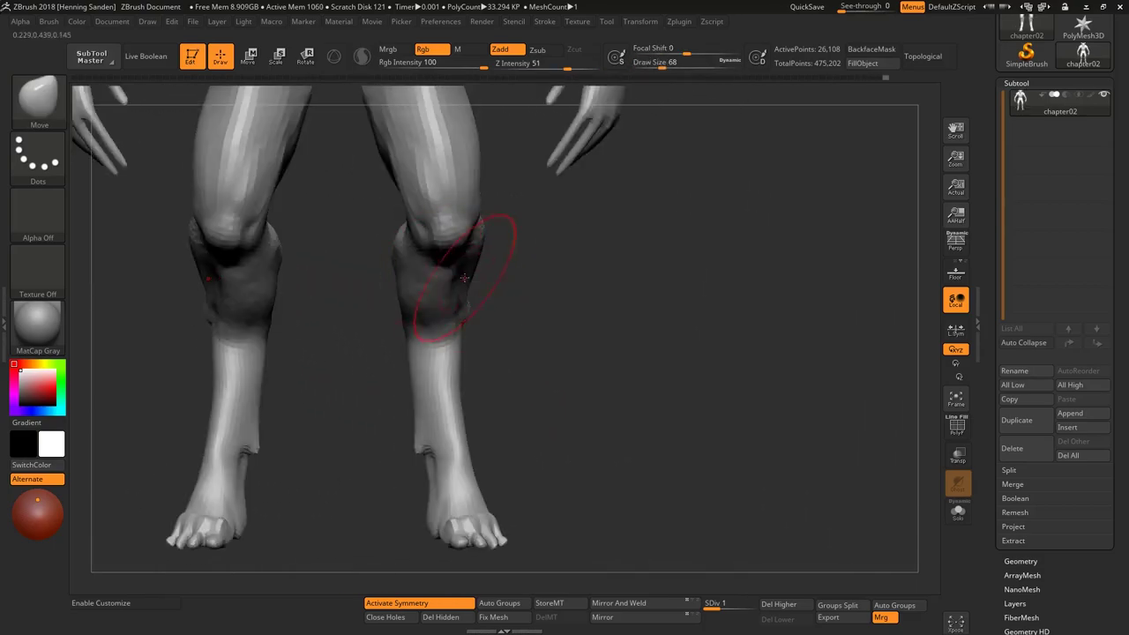
right_drag(464, 277, 437, 273)
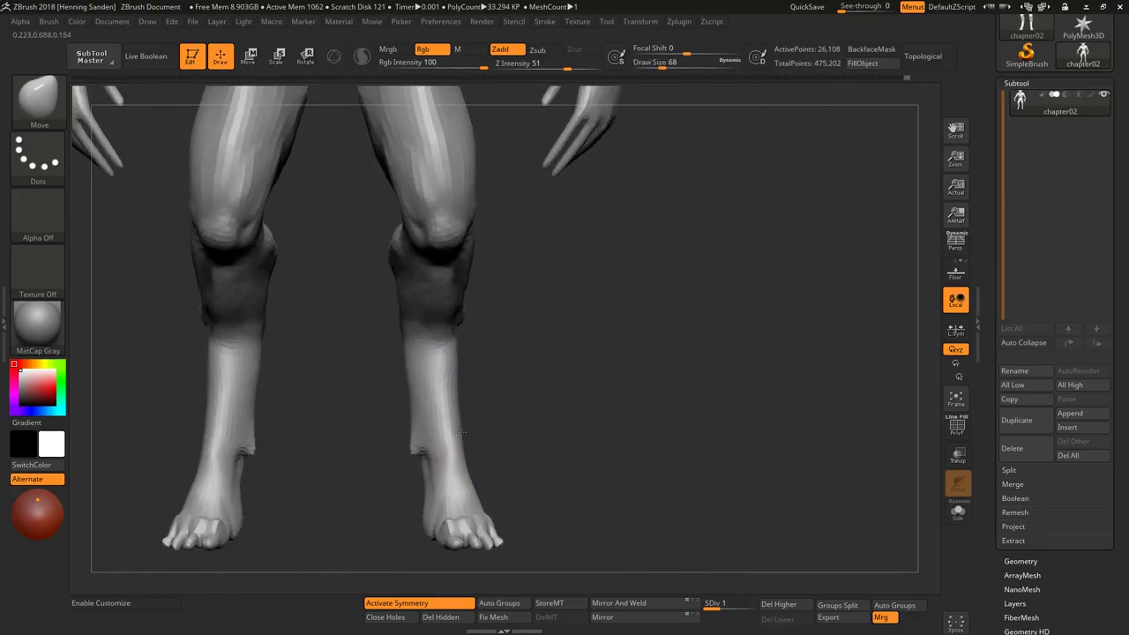
Smooth and reshape the hips and torso at brush size about 116, checking the silhouette
key(shift)
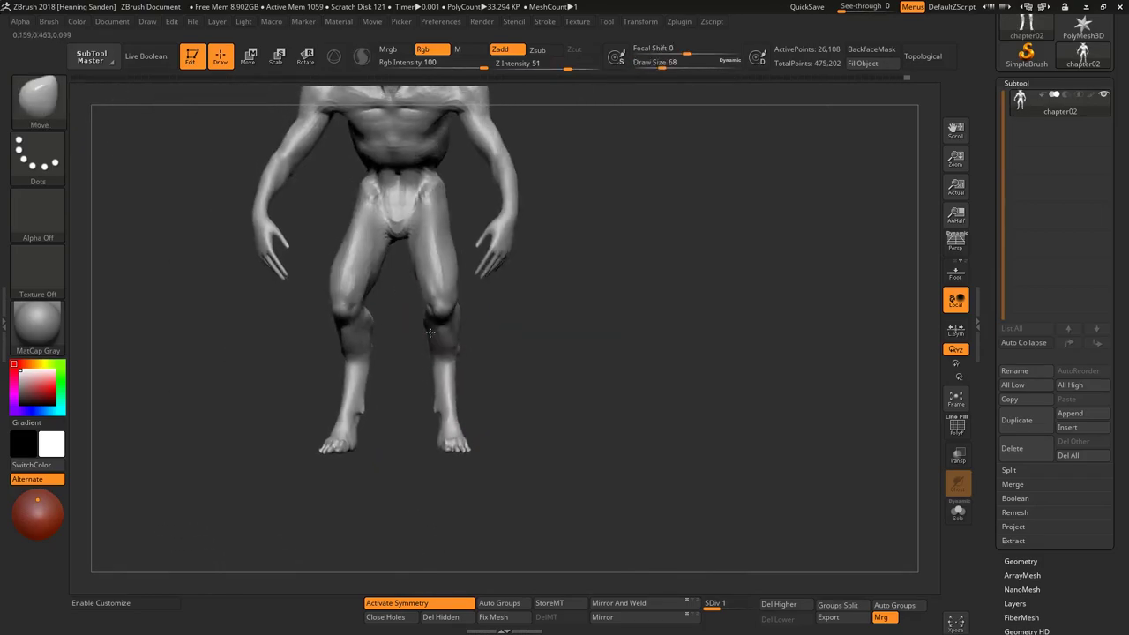
mouse_move(454, 353)
right_down()
mouse_move(460, 306)
mouse_move(491, 340)
mouse_move(379, 222)
mouse_move(438, 250)
mouse_move(345, 212)
mouse_move(467, 277)
mouse_move(374, 401)
mouse_move(379, 315)
mouse_move(515, 371)
mouse_move(492, 353)
right_up()
key(s)
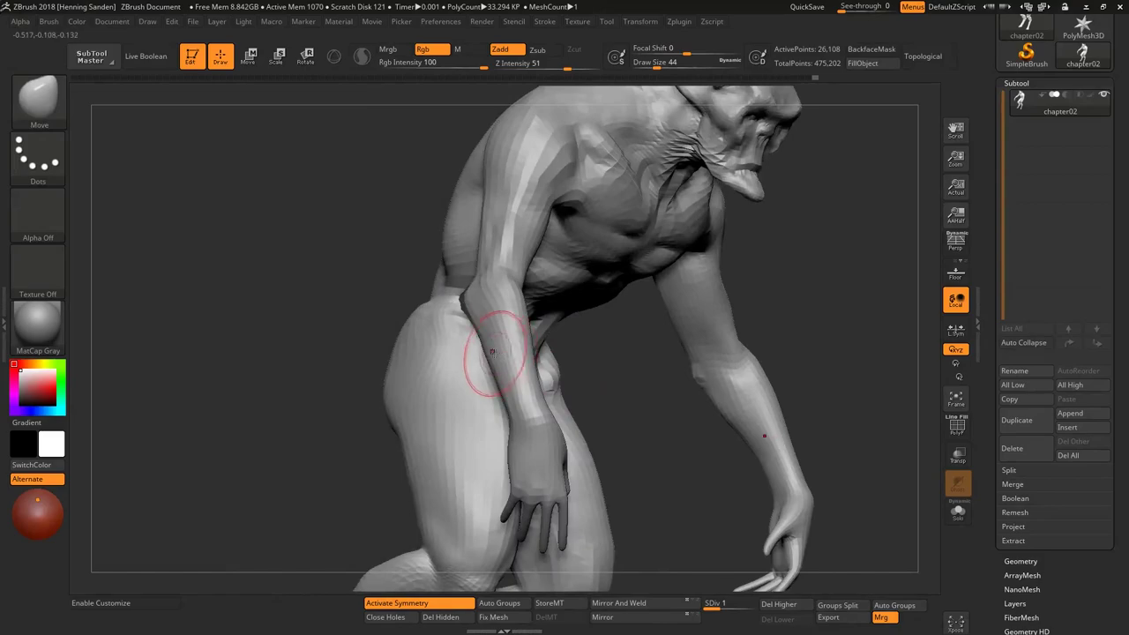
right_drag(394, 405, 422, 412)
key(v)
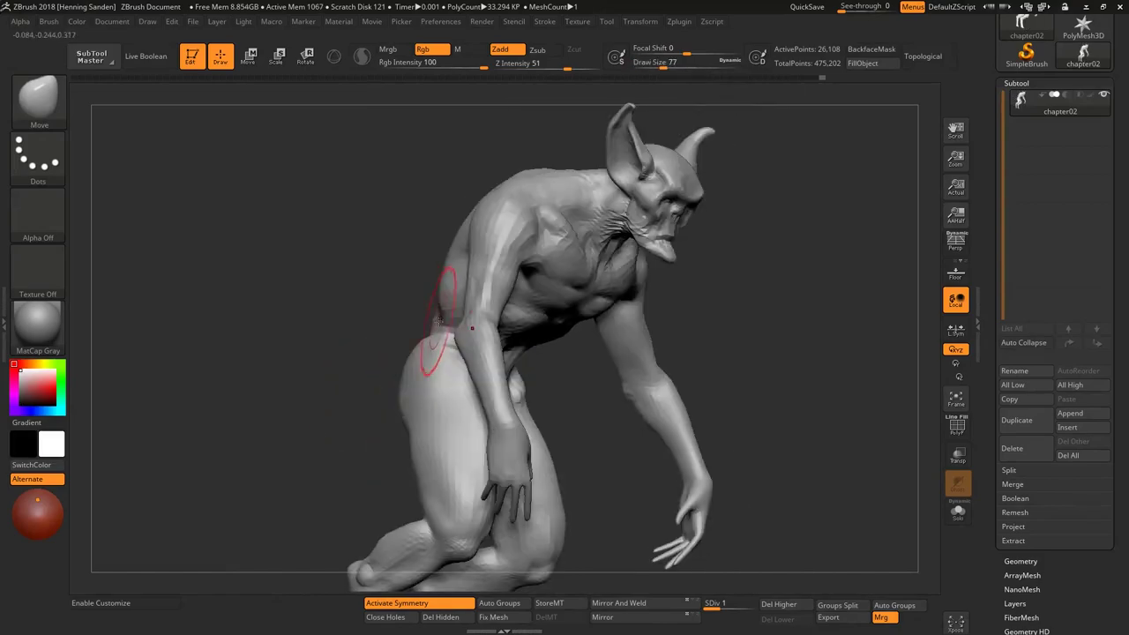
mouse_move(441, 322)
mouse_down()
mouse_move(415, 315)
mouse_move(453, 302)
mouse_up()
key(s)
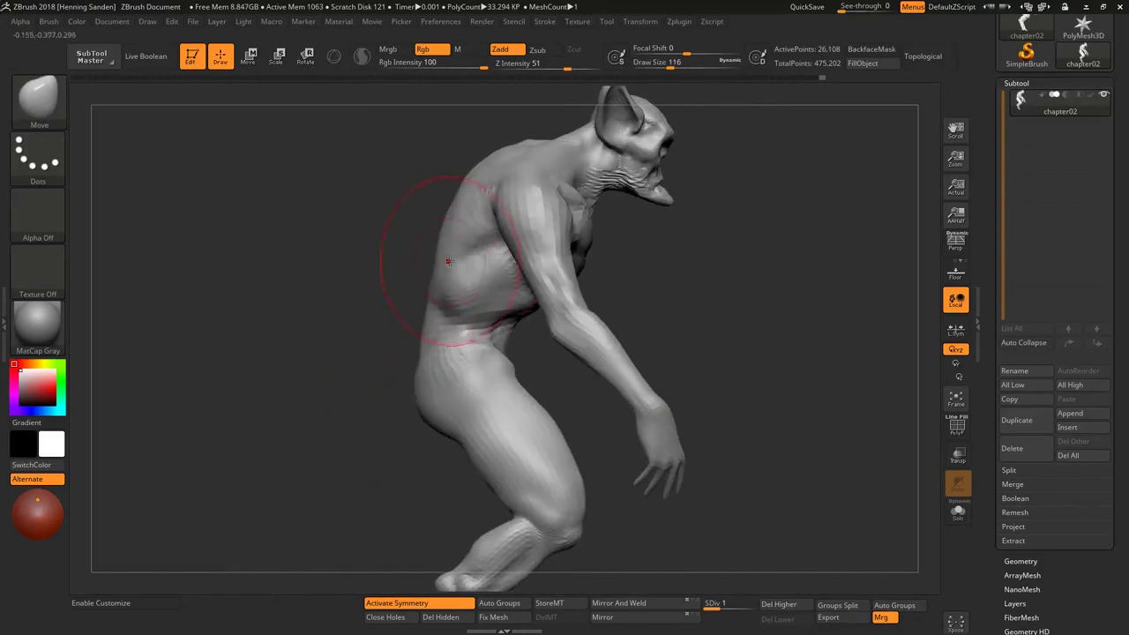
mouse_move(449, 260)
mouse_down()
mouse_move(415, 265)
mouse_move(441, 255)
mouse_move(463, 309)
mouse_move(457, 340)
mouse_move(428, 340)
mouse_move(416, 265)
mouse_move(371, 289)
mouse_move(327, 253)
mouse_move(378, 197)
mouse_move(442, 280)
mouse_move(434, 265)
mouse_move(441, 318)
mouse_up()
key(s)
Pick the Standard brush, then ClayBuildup, and subdivide the mesh to level 2
key(b)
key(s)
key(t)
mouse_move(415, 214)
mouse_down()
mouse_move(433, 379)
mouse_move(484, 500)
mouse_move(468, 316)
mouse_move(466, 378)
mouse_move(520, 350)
mouse_move(532, 422)
mouse_move(494, 397)
mouse_move(451, 419)
mouse_move(472, 386)
mouse_move(471, 355)
mouse_move(507, 387)
mouse_move(433, 356)
mouse_move(457, 364)
mouse_move(458, 381)
mouse_move(453, 334)
mouse_up()
key(b)
key(c)
key(b)
key(d)
Set the brush alpha to Off and tumble around the whole figure
click(38, 212)
click(101, 237)
mouse_move(151, 303)
mouse_down()
mouse_move(477, 378)
mouse_move(452, 370)
mouse_move(465, 406)
mouse_move(437, 414)
mouse_move(379, 403)
mouse_move(401, 374)
mouse_up()
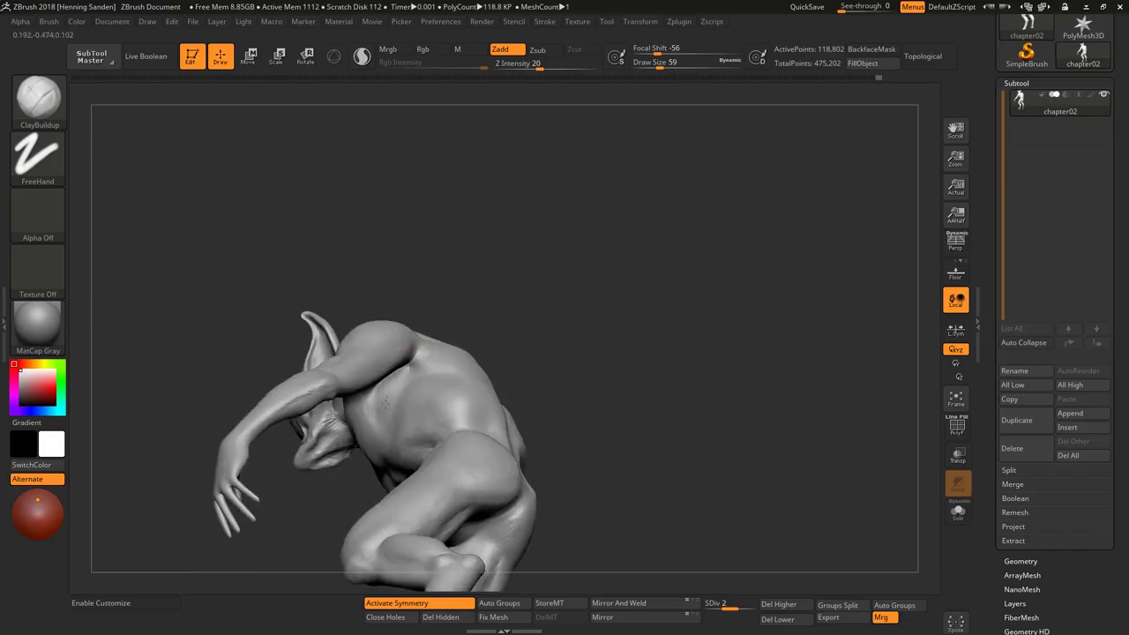
drag(316, 430, 618, 304)
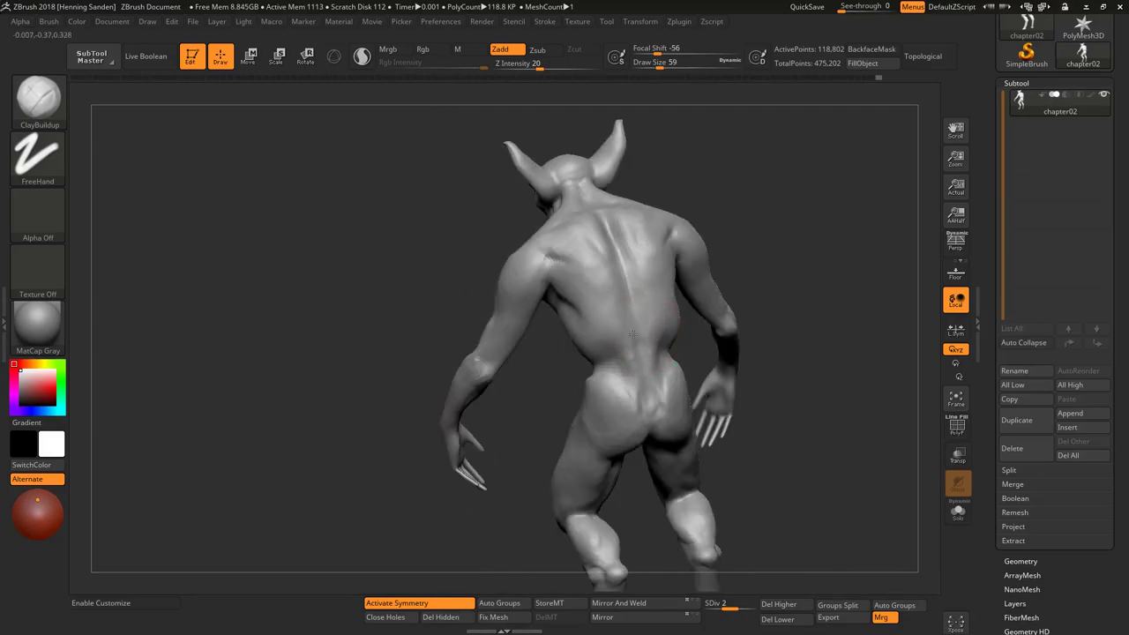
drag(641, 409, 609, 306)
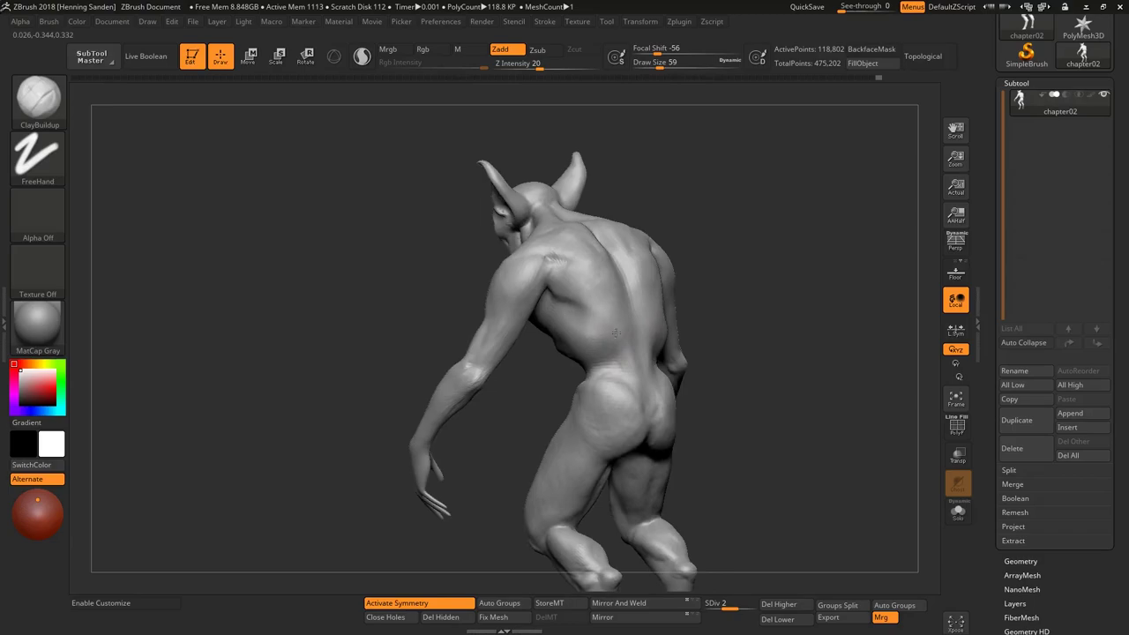
mouse_move(618, 351)
mouse_down()
mouse_move(584, 328)
mouse_move(507, 360)
mouse_move(532, 343)
mouse_move(554, 357)
mouse_move(561, 292)
mouse_up()
drag(609, 262, 518, 300)
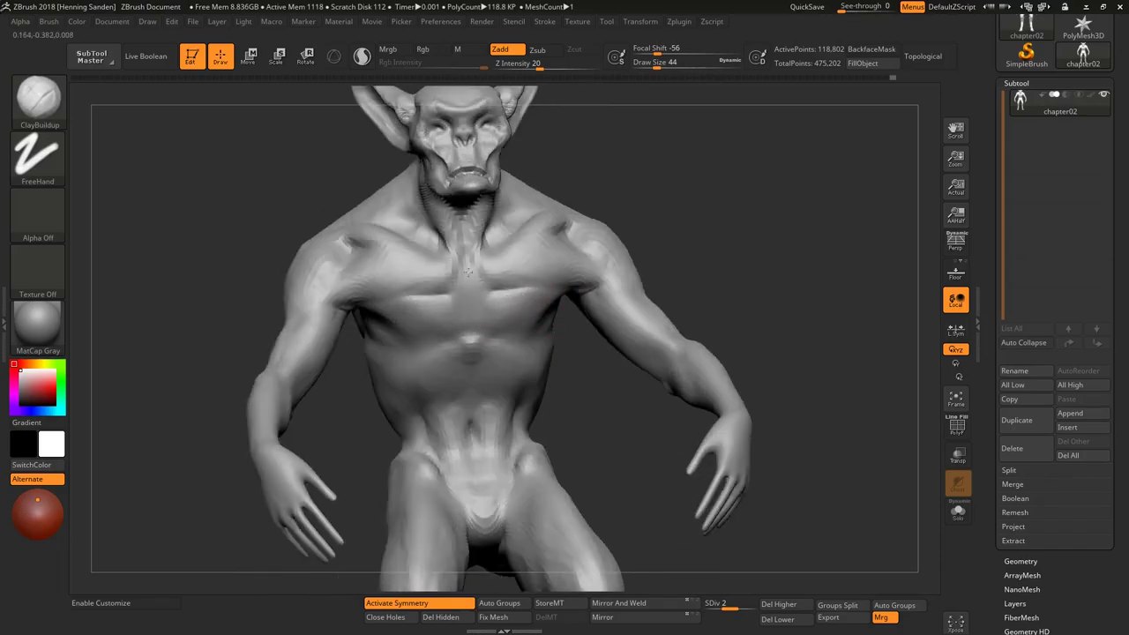
Frame the figure and step up to subdivision level 3
key(f)
key(d)
alt+drag(445, 334, 511, 444)
mouse_move(527, 397)
mouse_down()
mouse_move(584, 344)
mouse_move(530, 351)
mouse_up()
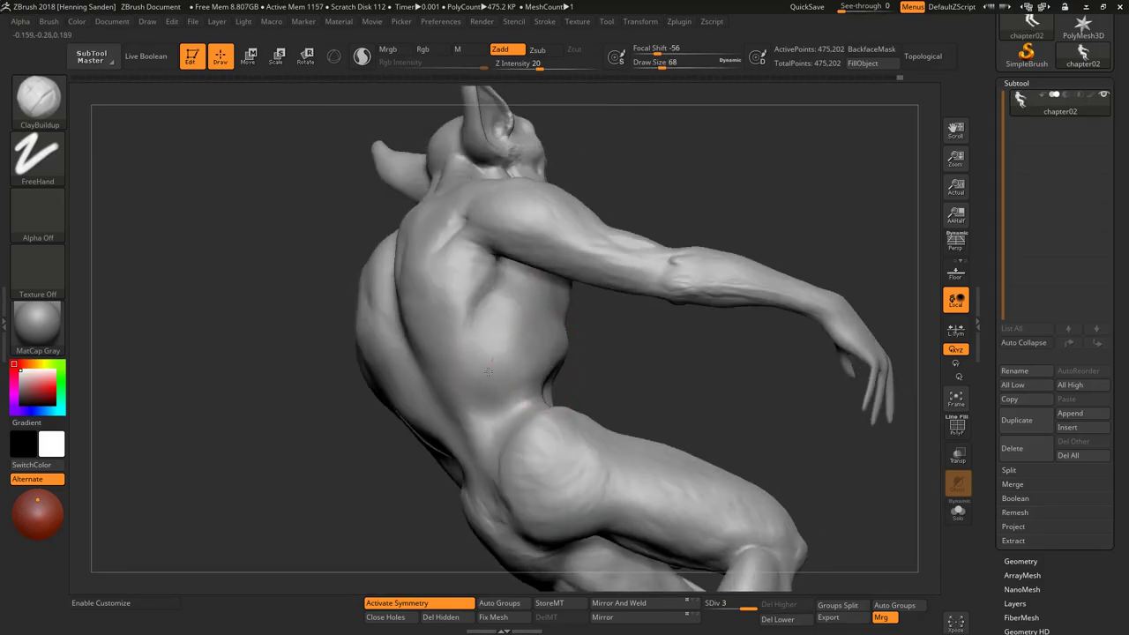
Add ClayBuildup detail to the shoulder, raised arm and back muscles
mouse_move(482, 392)
mouse_down()
mouse_move(560, 312)
mouse_move(538, 300)
mouse_move(565, 278)
mouse_move(507, 300)
mouse_move(543, 304)
mouse_move(425, 296)
mouse_up()
mouse_move(481, 243)
mouse_down()
mouse_move(397, 274)
mouse_move(648, 232)
mouse_move(635, 262)
mouse_move(585, 302)
mouse_move(575, 427)
mouse_up()
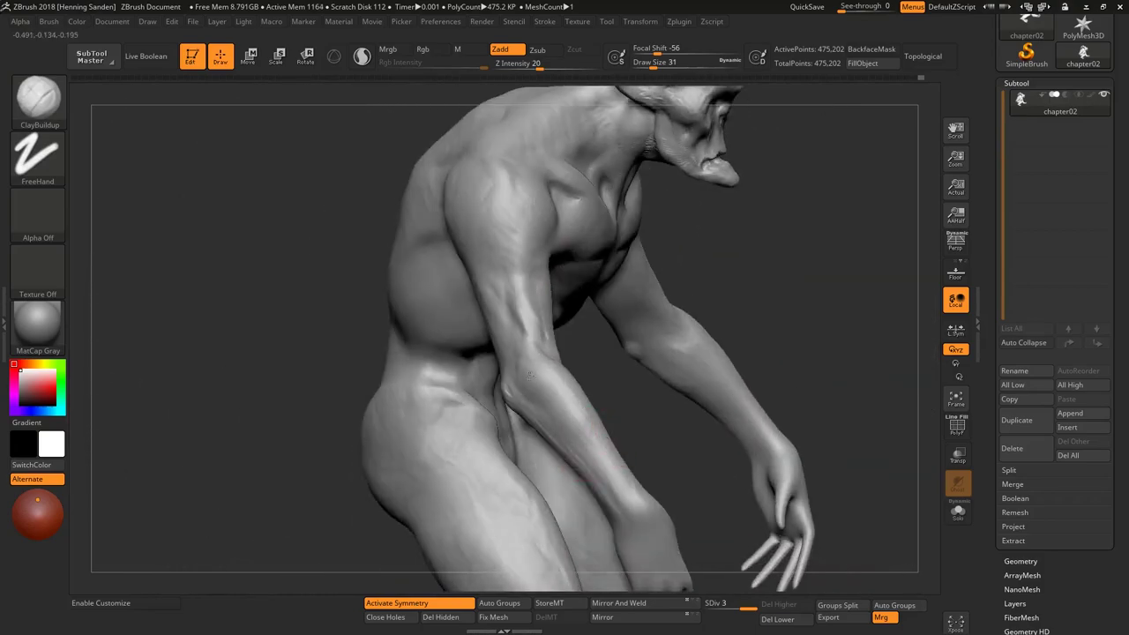
mouse_move(520, 369)
mouse_down()
mouse_move(600, 383)
mouse_move(599, 326)
mouse_move(612, 314)
mouse_up()
mouse_move(540, 256)
mouse_down()
mouse_move(534, 270)
mouse_move(578, 336)
mouse_move(613, 361)
mouse_move(584, 325)
mouse_up()
mouse_move(524, 270)
mouse_down()
mouse_move(432, 253)
mouse_move(432, 301)
mouse_move(534, 432)
mouse_up()
drag(474, 370, 463, 329)
mouse_move(411, 217)
mouse_down()
mouse_move(494, 236)
mouse_move(538, 220)
mouse_move(517, 238)
mouse_move(592, 227)
mouse_move(554, 253)
mouse_up()
key(f)
Resize the brush and keep building up back and spine muscles from rear and side angles
key(s)
key(s)
mouse_move(453, 315)
mouse_down()
mouse_move(476, 264)
mouse_move(425, 221)
mouse_move(427, 179)
mouse_move(504, 265)
mouse_move(473, 321)
mouse_move(517, 313)
mouse_up()
key(s)
key(s)
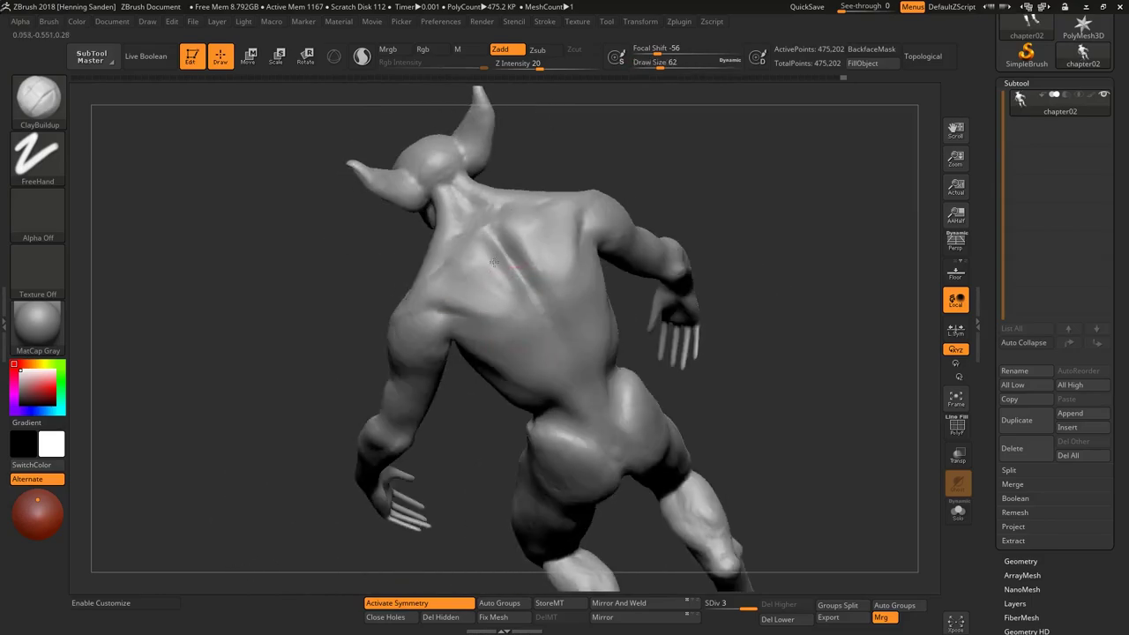
drag(480, 277, 454, 265)
drag(466, 304, 482, 313)
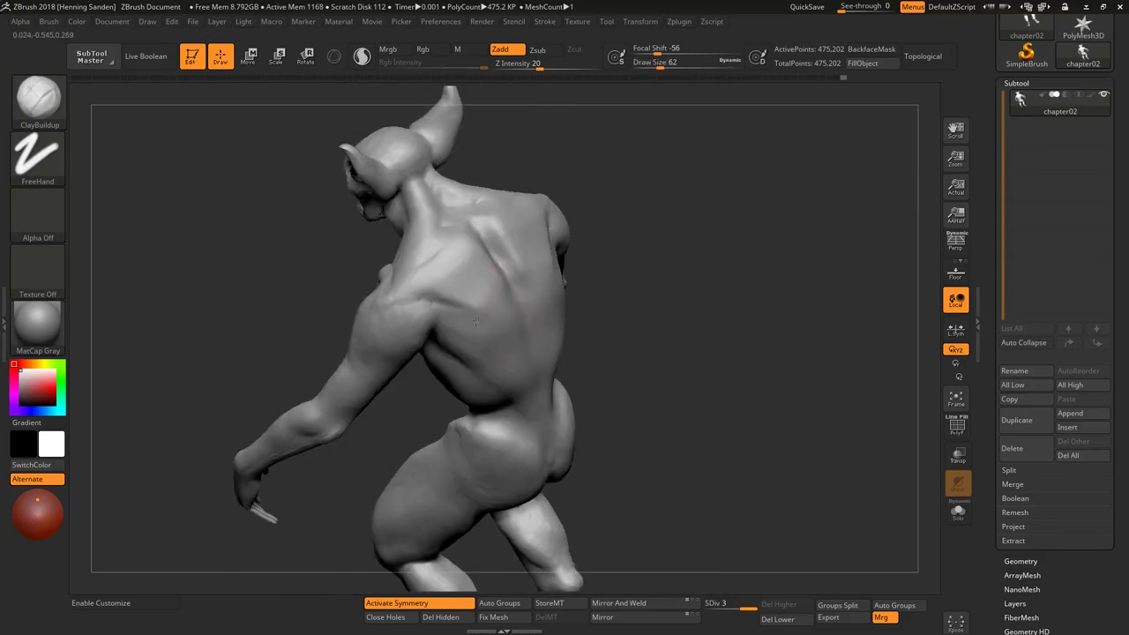
mouse_move(437, 276)
mouse_down()
mouse_move(467, 270)
mouse_move(492, 320)
mouse_move(512, 324)
mouse_move(502, 331)
mouse_move(494, 322)
mouse_move(517, 277)
mouse_up()
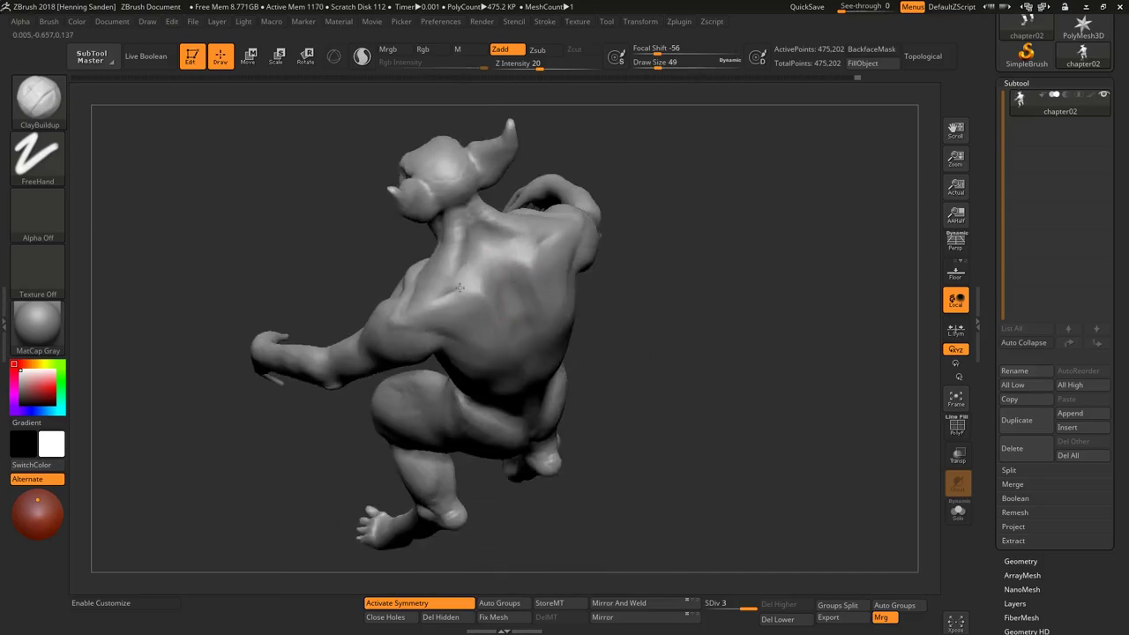
mouse_move(470, 274)
right_down()
mouse_move(436, 286)
mouse_move(491, 252)
mouse_move(473, 333)
mouse_move(452, 320)
mouse_move(420, 327)
right_up()
right_drag(440, 366, 462, 327)
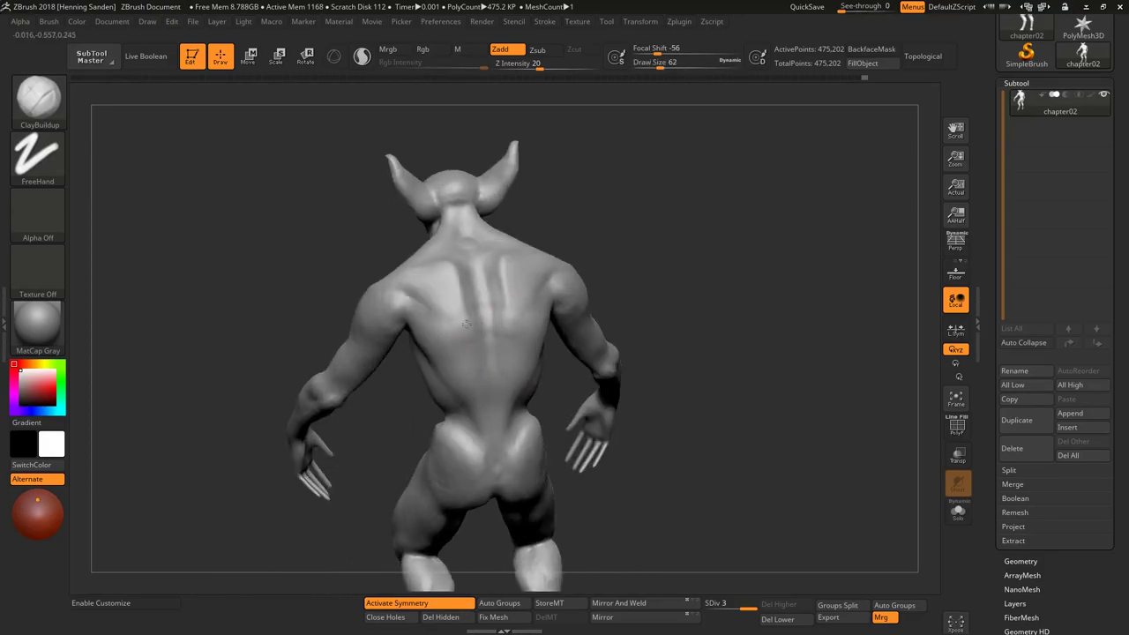
mouse_move(425, 328)
right_down()
mouse_move(437, 300)
mouse_move(531, 344)
mouse_move(573, 291)
mouse_move(561, 301)
right_up()
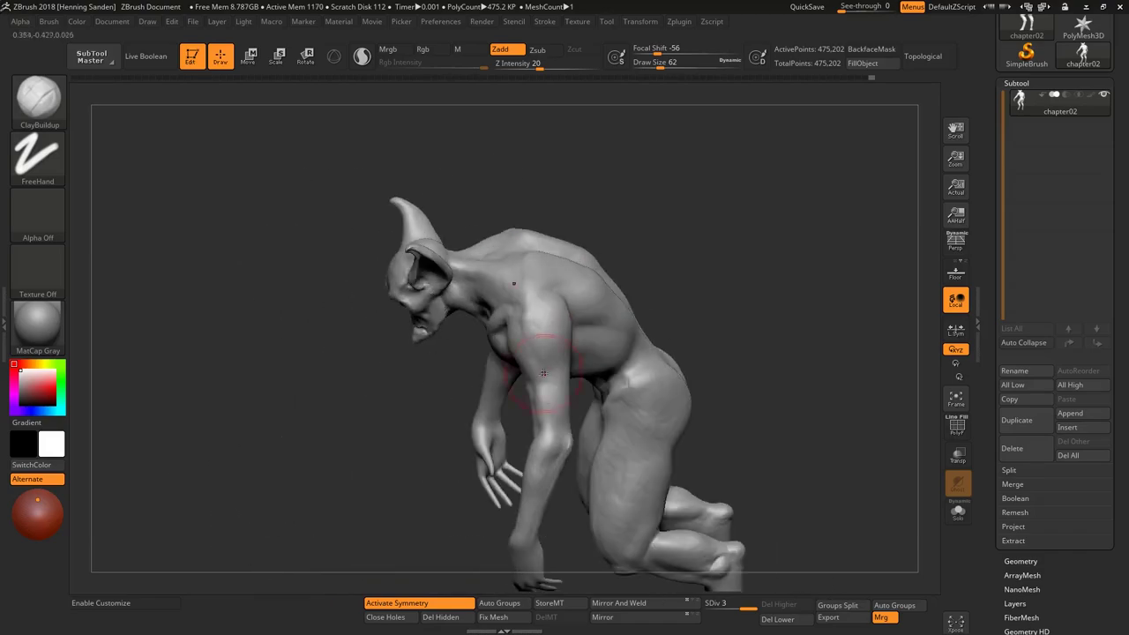
right_drag(540, 367, 522, 350)
Save the sculpt with Ctrl+S
key(ctrl)
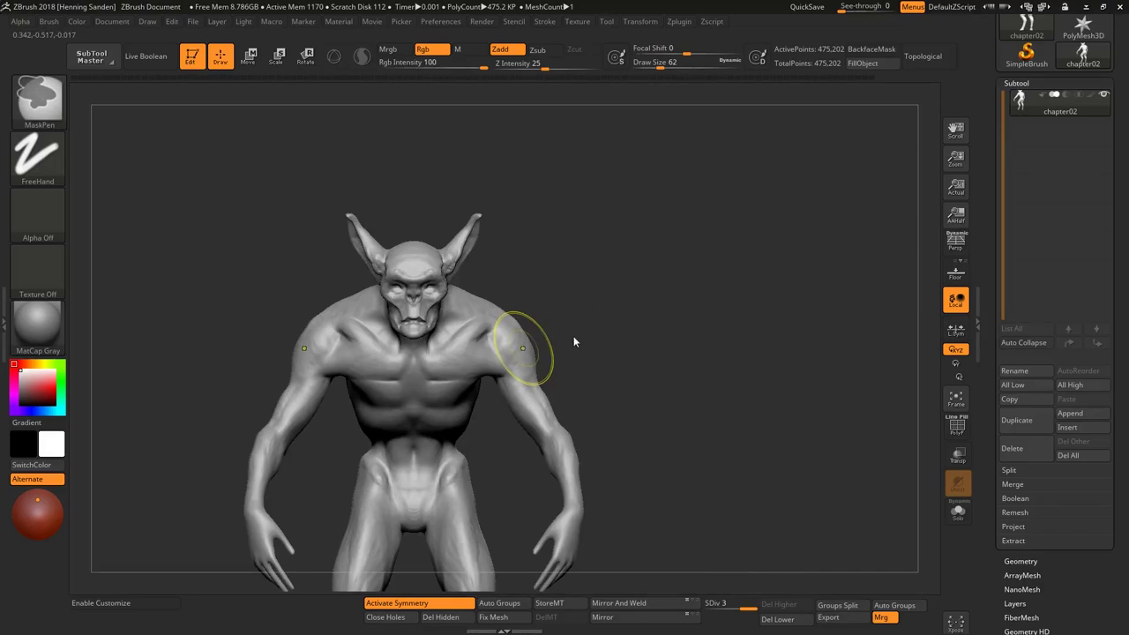
key(ctrl+s)
right_drag(570, 341, 477, 275)
Switch to the Move brush and lift the shoulders symmetrically
key(b)
key(m)
key(v)
right_drag(298, 373, 450, 335)
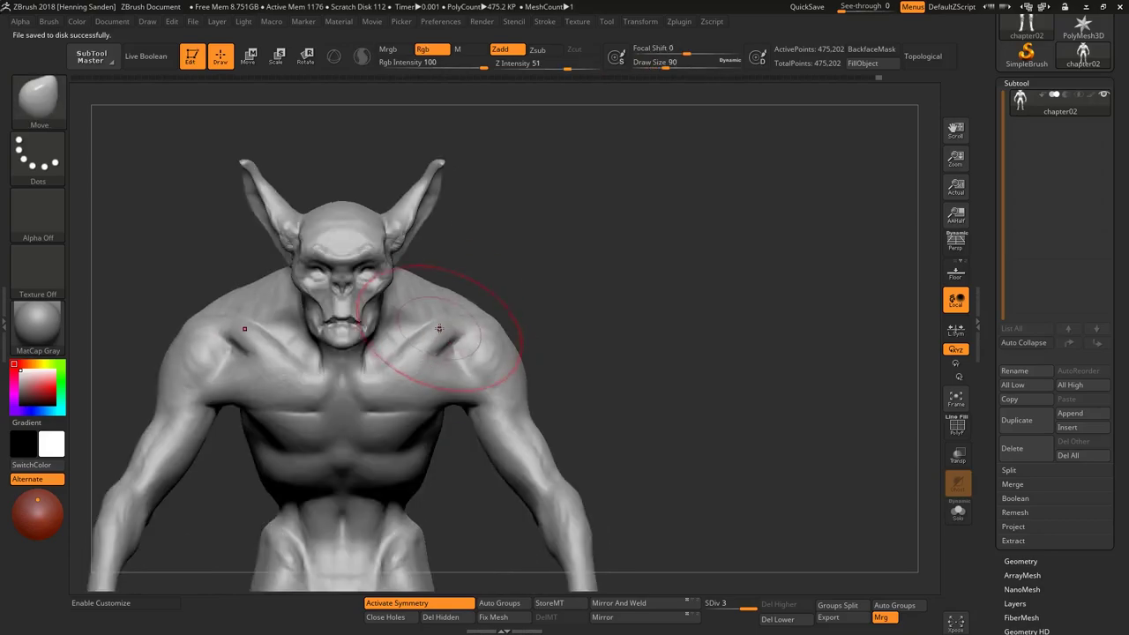
drag(439, 327, 441, 300)
alt+right_drag(441, 300, 565, 264)
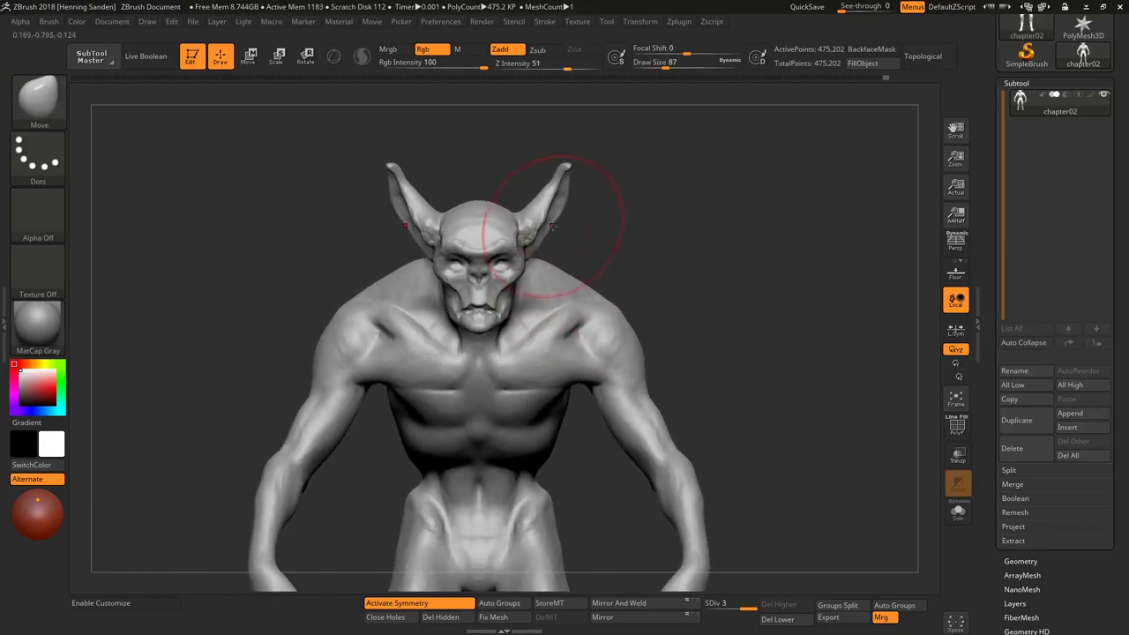
Pull both bat ears and their tips wider with a smaller Move brush
mouse_move(552, 228)
mouse_down()
mouse_move(574, 213)
mouse_move(564, 207)
mouse_up()
key([)
key([)
key([)
key(s)
mouse_move(567, 159)
mouse_down()
mouse_move(582, 166)
mouse_move(575, 172)
mouse_up()
key(s)
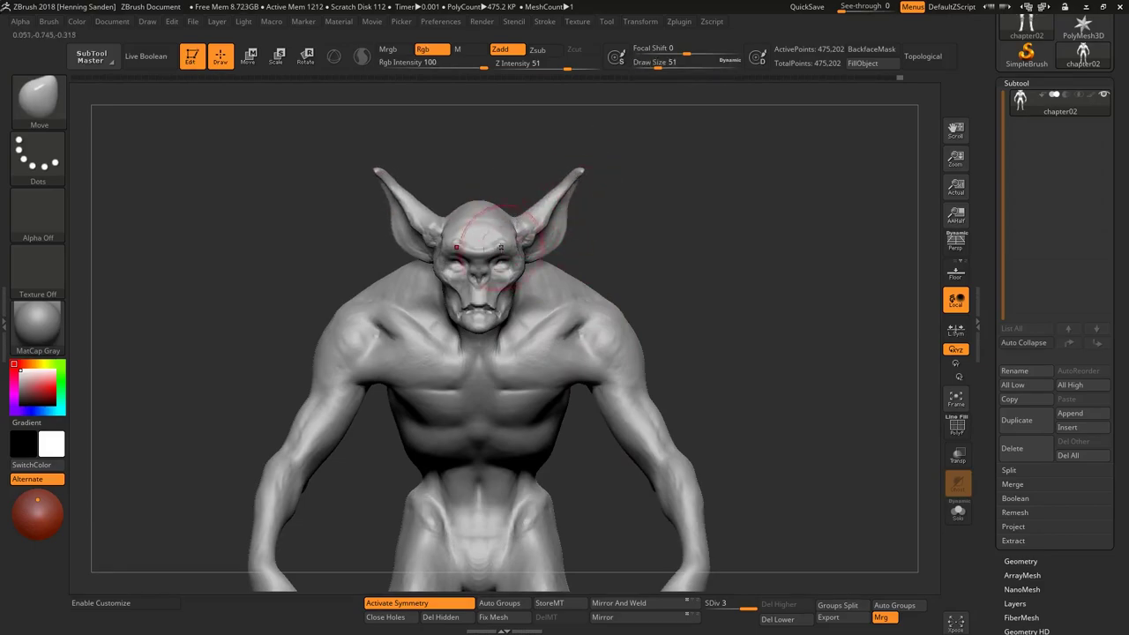
drag(479, 247, 474, 248)
mouse_move(494, 264)
right_down()
mouse_move(517, 264)
mouse_move(476, 292)
mouse_move(508, 308)
mouse_move(551, 298)
mouse_move(529, 290)
mouse_move(534, 263)
mouse_move(564, 371)
mouse_move(565, 432)
right_up()
key([)
Switch to ClayBuildup and build up the back muscles from rear views
key(b)
key(c)
key(b)
key(])
key(])
key(])
key(])
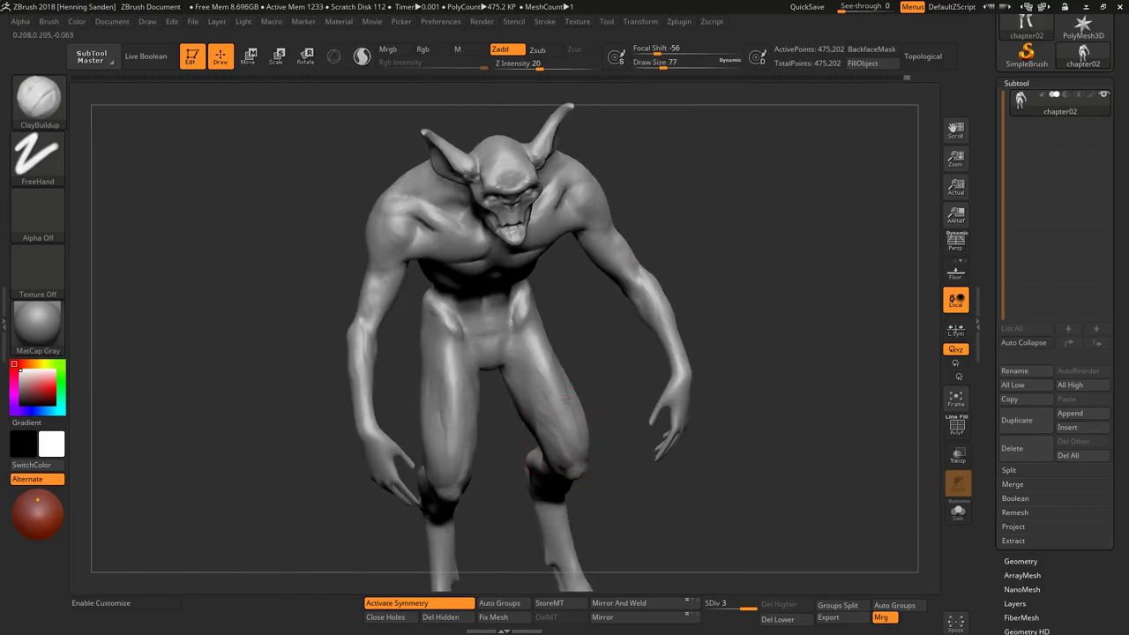
right_drag(535, 377, 577, 434)
mouse_move(533, 366)
right_down()
mouse_move(545, 452)
mouse_move(524, 426)
mouse_move(598, 416)
mouse_move(598, 436)
mouse_move(460, 457)
mouse_move(538, 383)
mouse_move(489, 363)
mouse_move(415, 378)
mouse_move(455, 327)
mouse_move(428, 334)
mouse_move(441, 352)
mouse_move(439, 404)
right_up()
key([)
key([)
right_drag(476, 462, 383, 376)
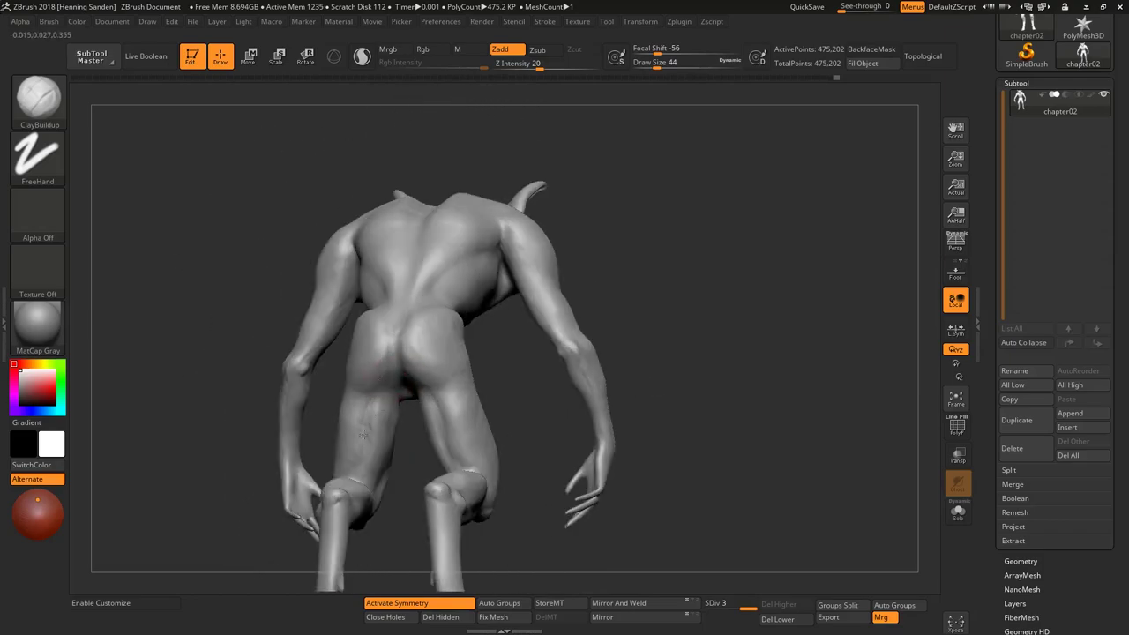
mouse_move(379, 438)
right_down()
mouse_move(479, 443)
mouse_move(515, 427)
mouse_move(485, 468)
right_up()
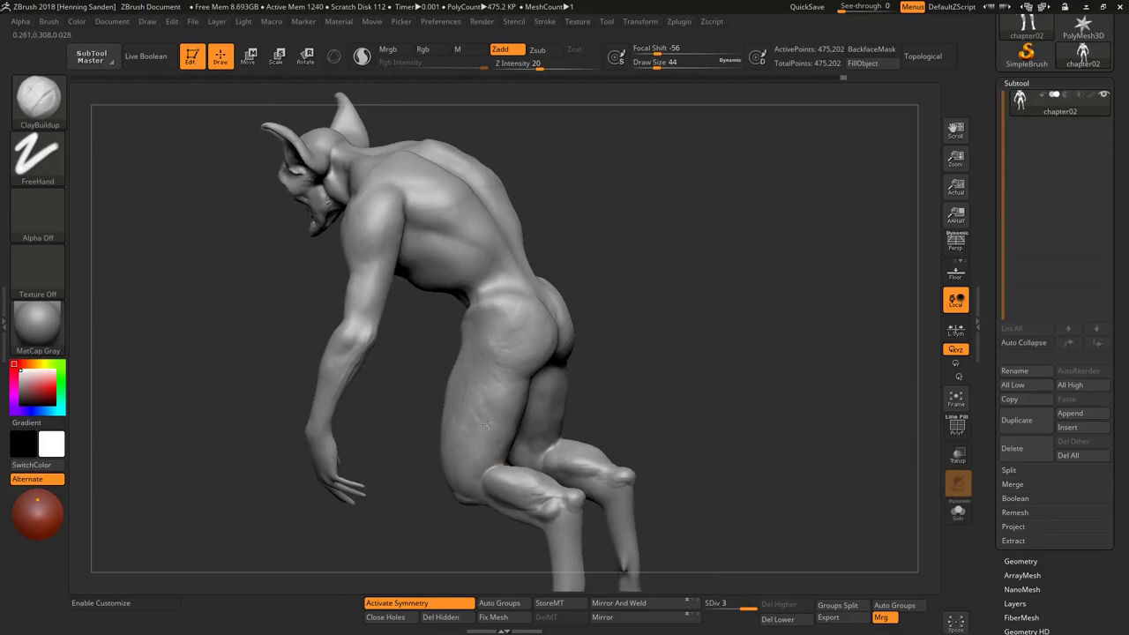
Add clay definition to the legs, forearms and elbows
right_drag(512, 323, 550, 297)
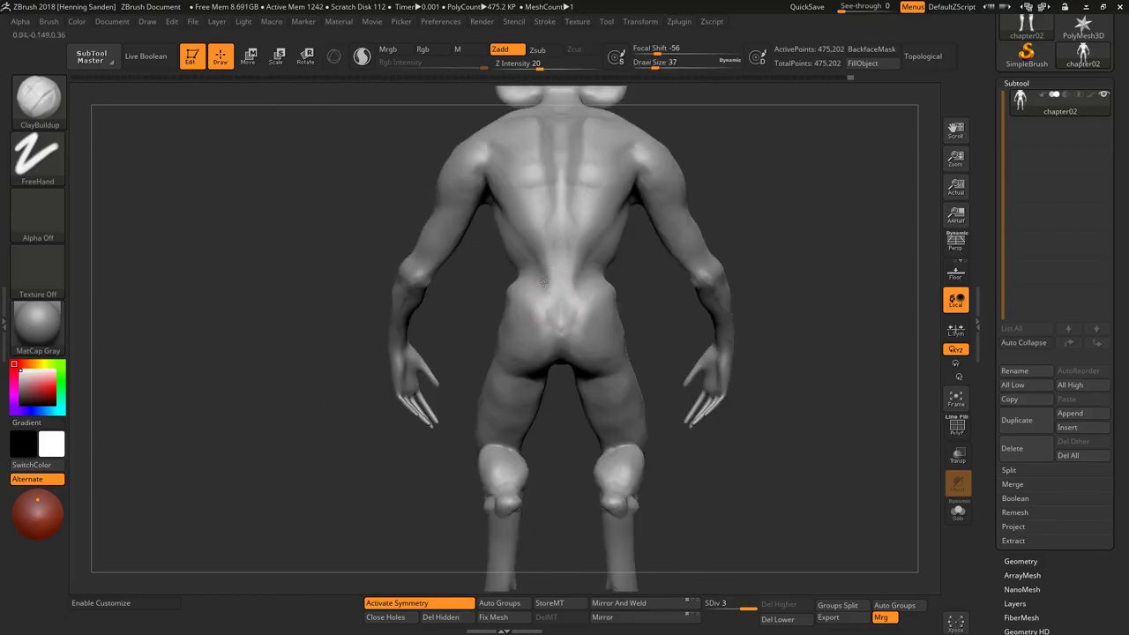
mouse_move(556, 270)
right_down()
mouse_move(540, 271)
mouse_move(534, 251)
right_up()
mouse_move(482, 210)
right_down()
mouse_move(543, 234)
mouse_move(534, 211)
mouse_move(517, 252)
mouse_move(530, 202)
right_up()
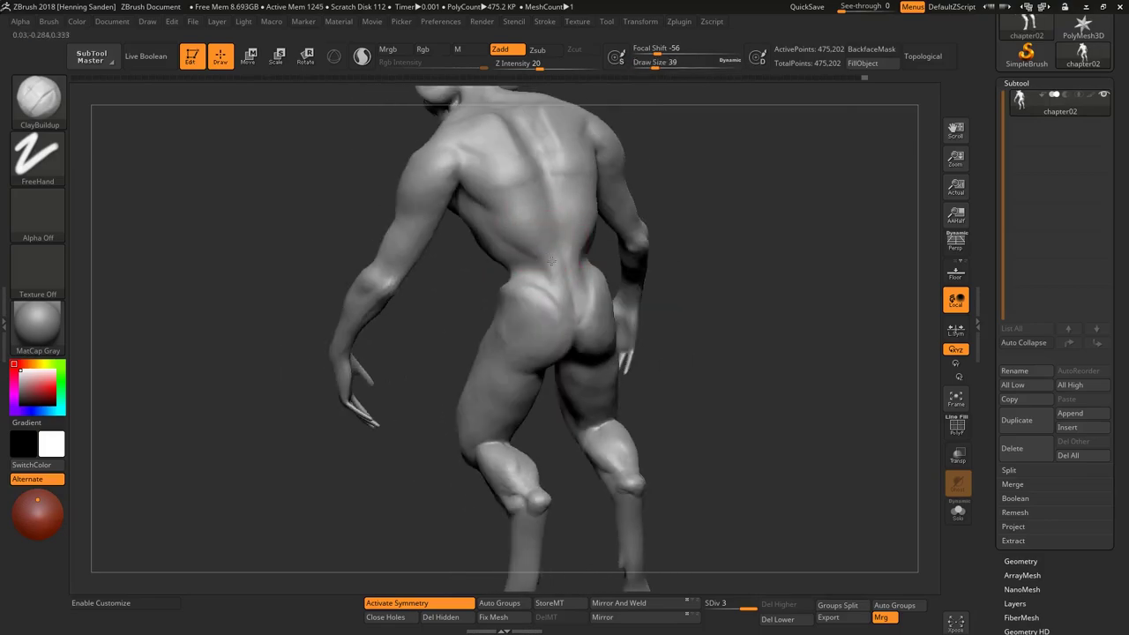
mouse_move(476, 201)
right_down()
mouse_move(481, 185)
mouse_move(453, 154)
mouse_move(423, 196)
mouse_move(396, 203)
mouse_move(574, 273)
mouse_move(609, 322)
right_up()
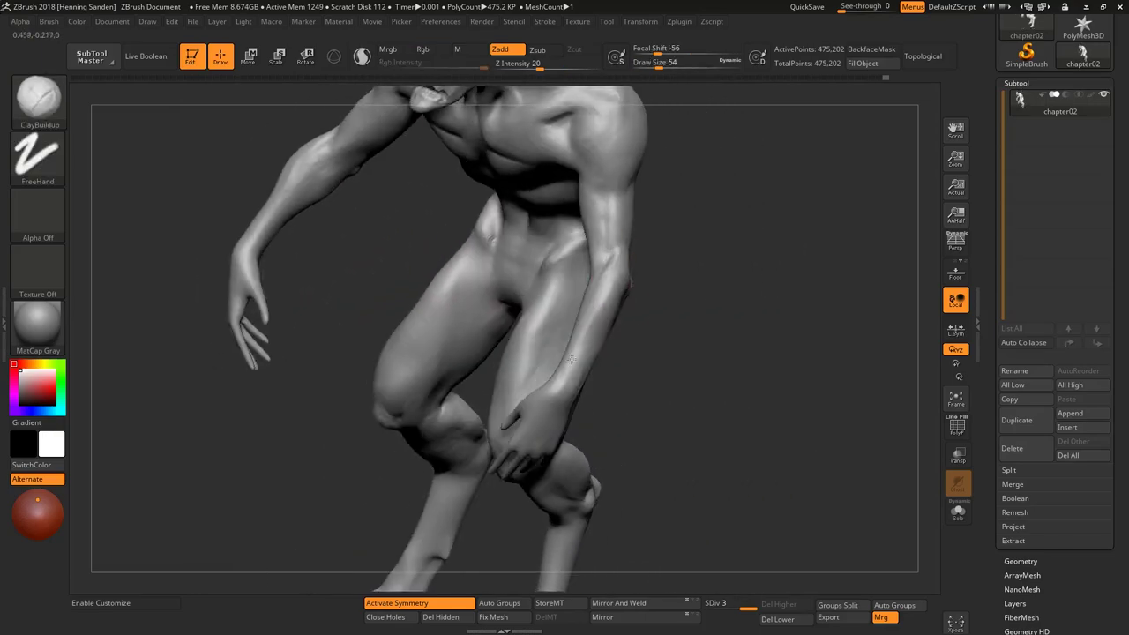
right_drag(571, 358, 597, 322)
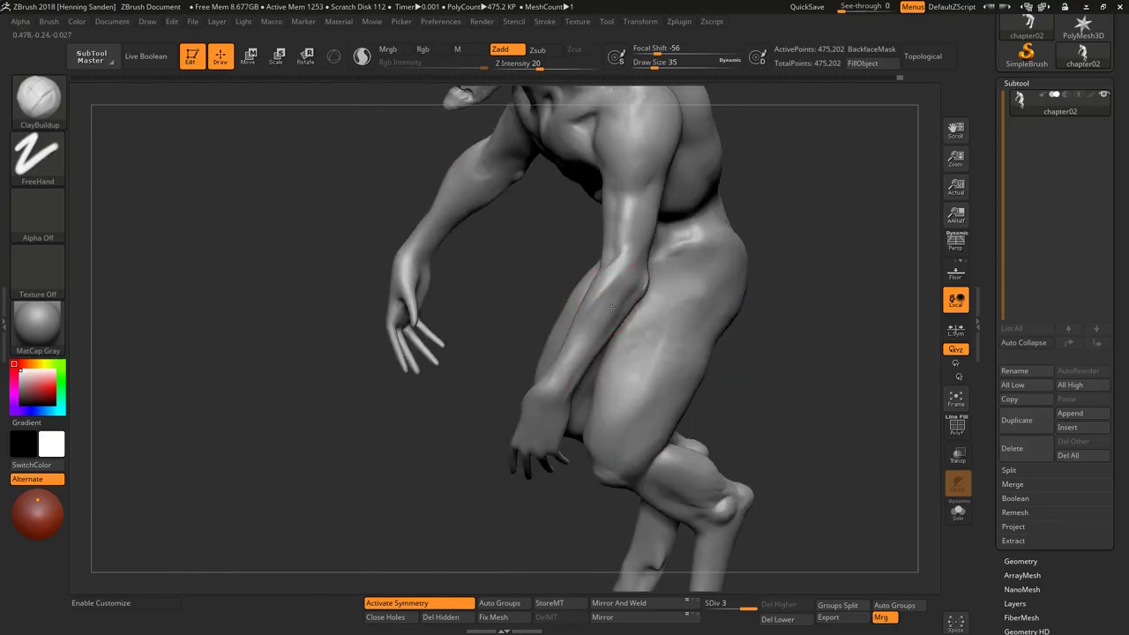
right_drag(610, 307, 615, 322)
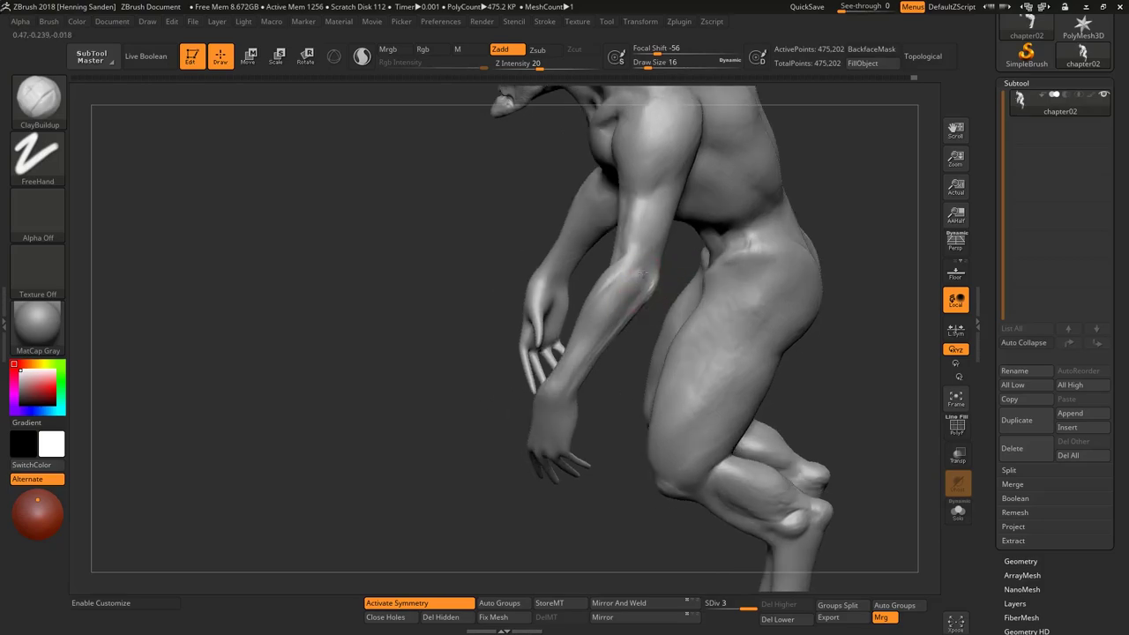
mouse_move(637, 276)
right_down()
mouse_move(587, 291)
mouse_move(542, 264)
right_up()
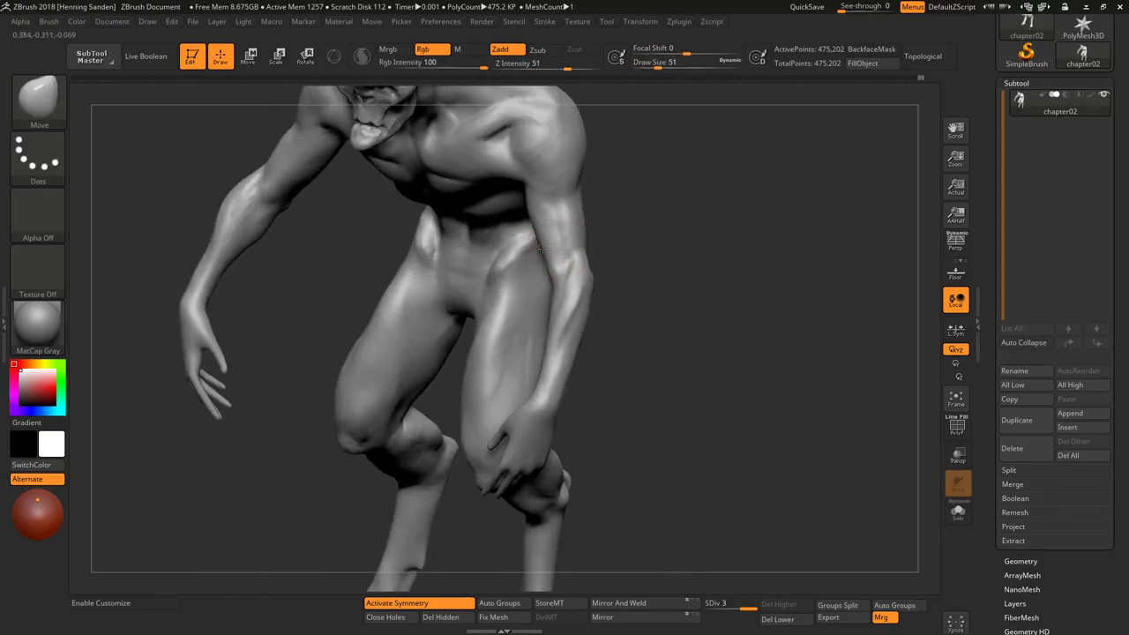
Add ClayBuildup strokes over the lower back, chest and torso, adjusting brush size
mouse_move(540, 231)
right_down()
mouse_move(567, 264)
mouse_move(529, 264)
right_up()
key(b)
key(c)
key(b)
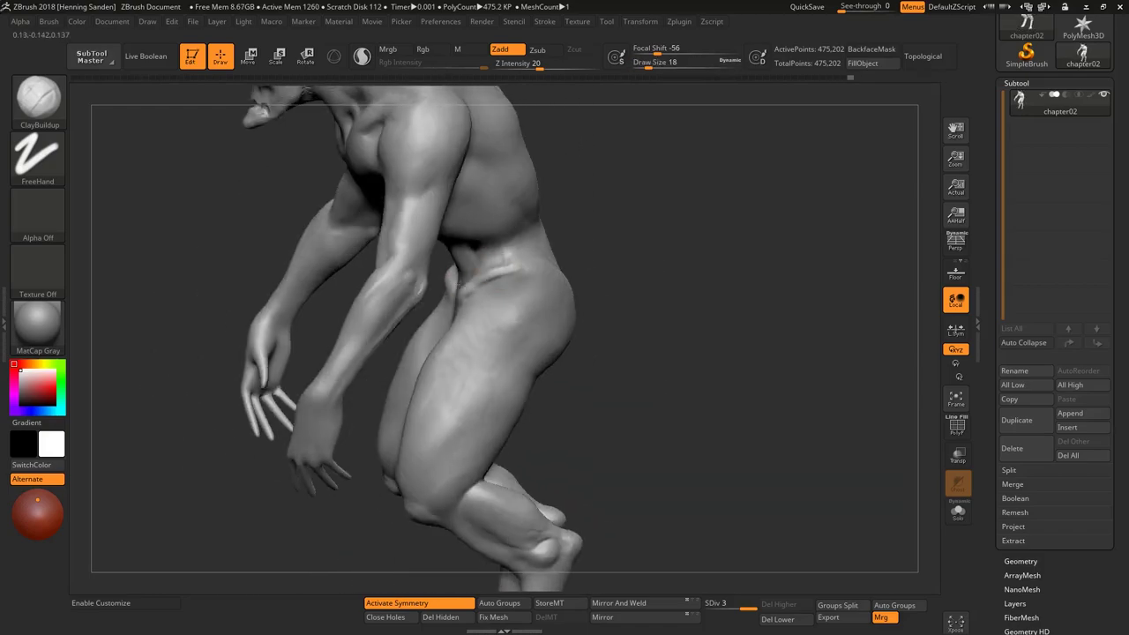
key(s)
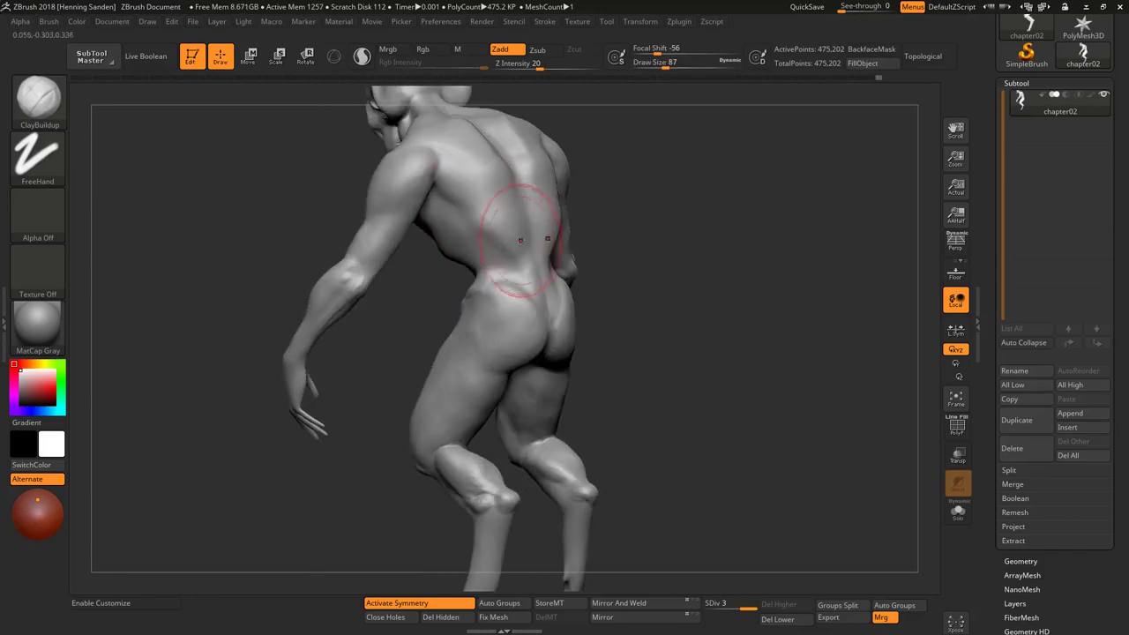
mouse_move(504, 225)
right_down()
mouse_move(530, 252)
mouse_move(504, 164)
mouse_move(556, 247)
mouse_move(584, 206)
right_up()
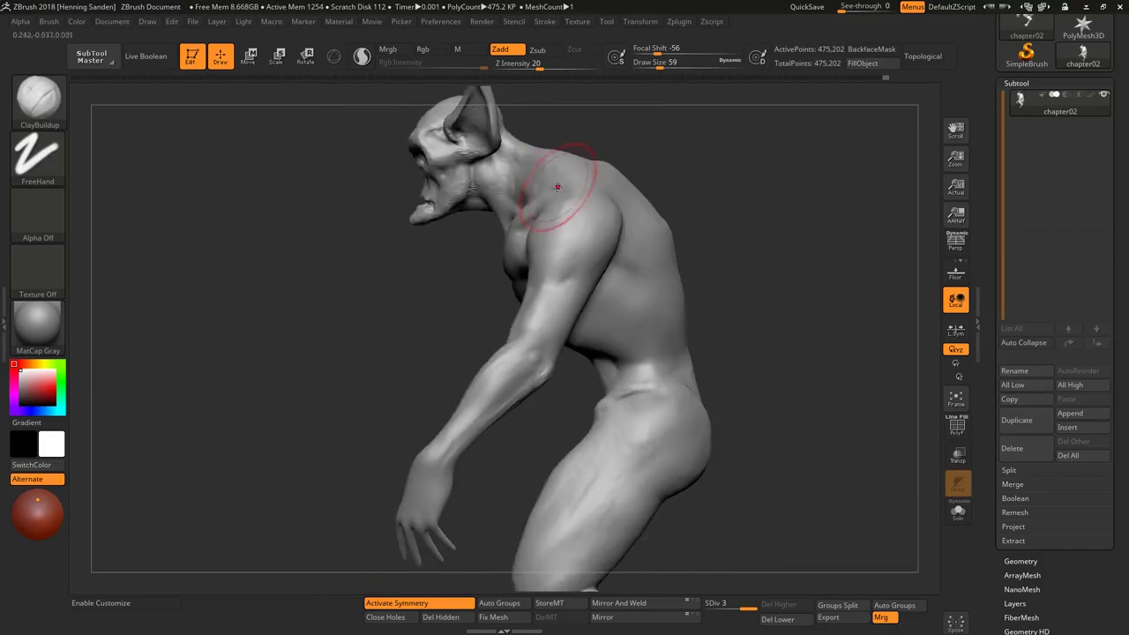
Select Move with a larger brush, nudge the back, and drop to subdivision level 2
key(b)
key(m)
key(v)
key(s)
drag(609, 295, 617, 289)
key(shift+d)
Reshape the shoulder, neck and nape with a smaller Move brush
key(s)
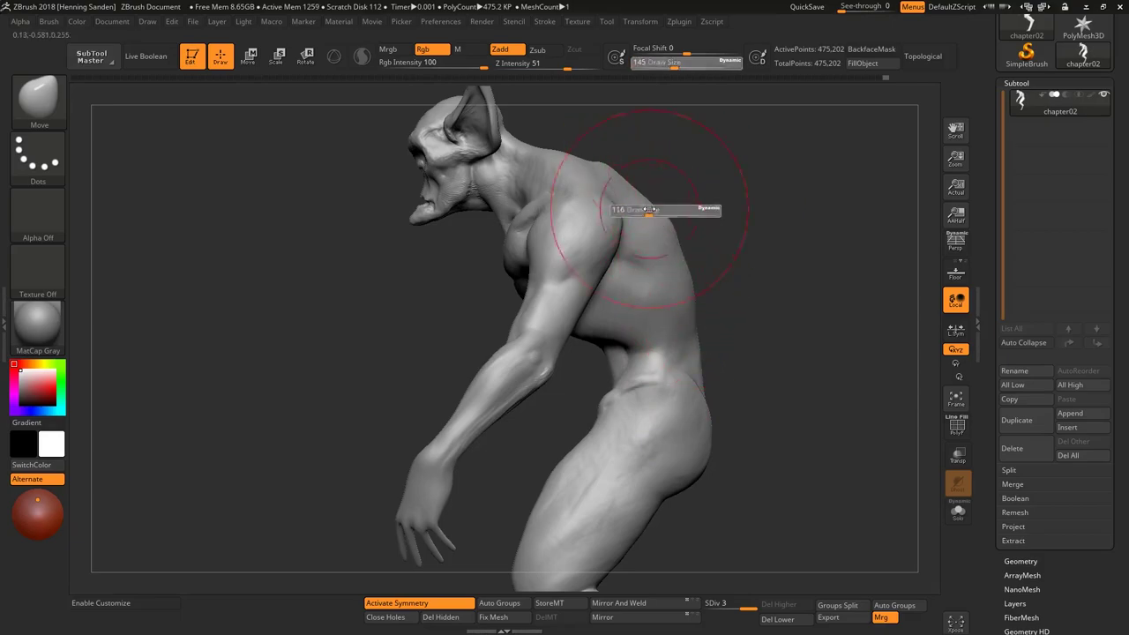
drag(671, 214, 648, 191)
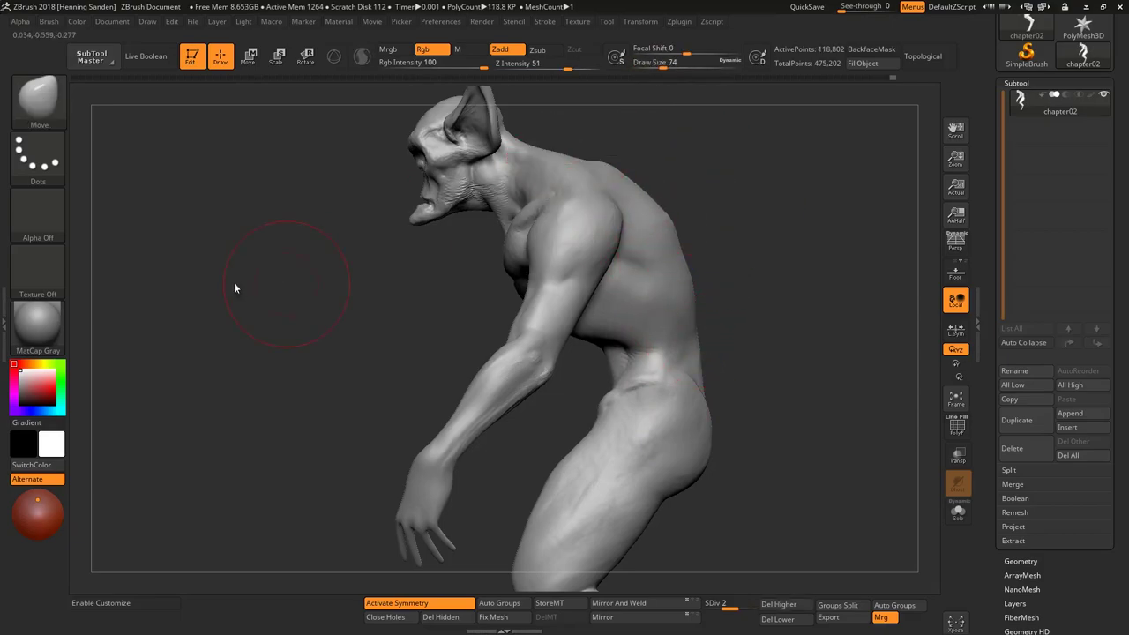
mouse_move(286, 283)
mouse_down()
mouse_move(568, 150)
mouse_move(534, 157)
mouse_up()
key(s)
mouse_move(534, 157)
right_down()
mouse_move(595, 139)
mouse_move(570, 116)
mouse_move(552, 174)
right_up()
key(bracketleft)
key(bracketleft)
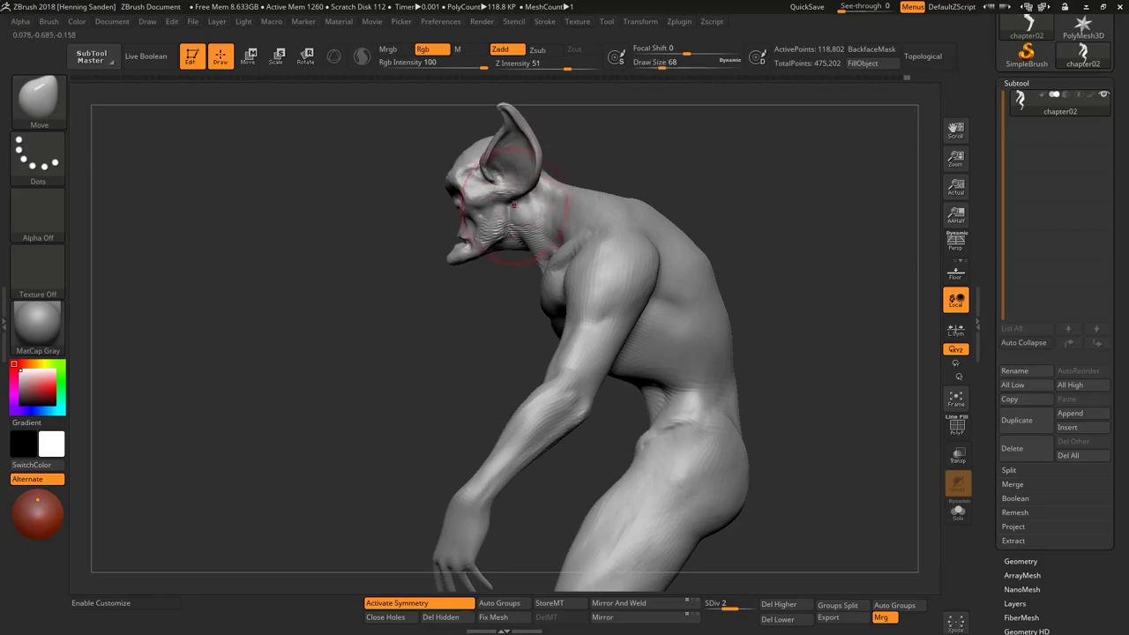
right_drag(507, 210, 558, 233)
Switch to the Move brush and reshape the hips and thighs
key(s)
key(b)
key(c)
key(b)
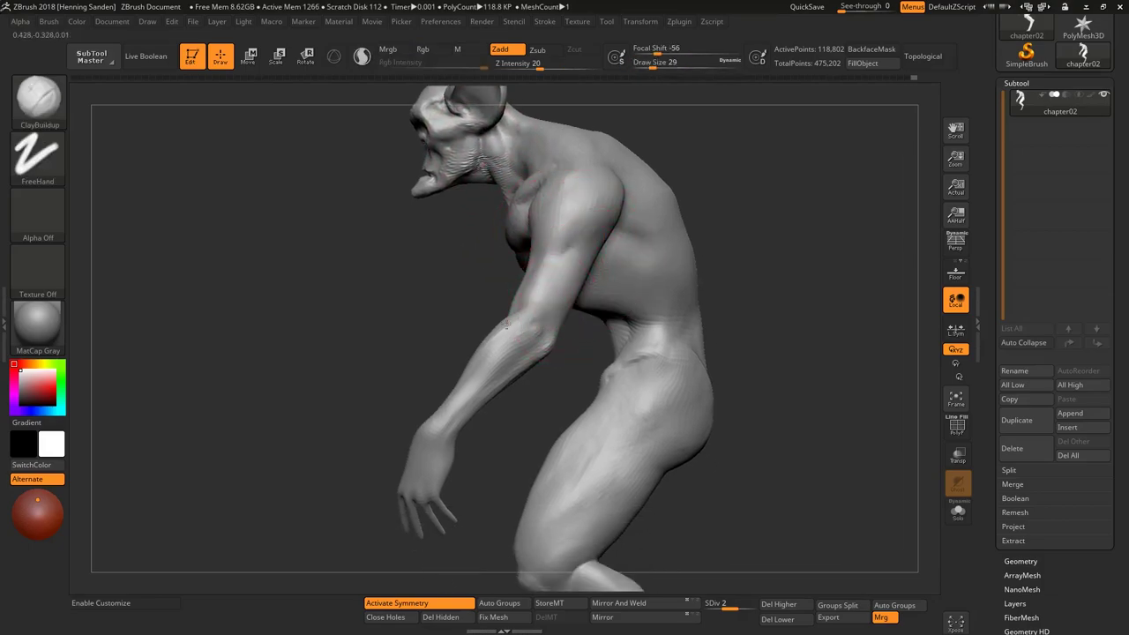
key(b)
key(m)
key(v)
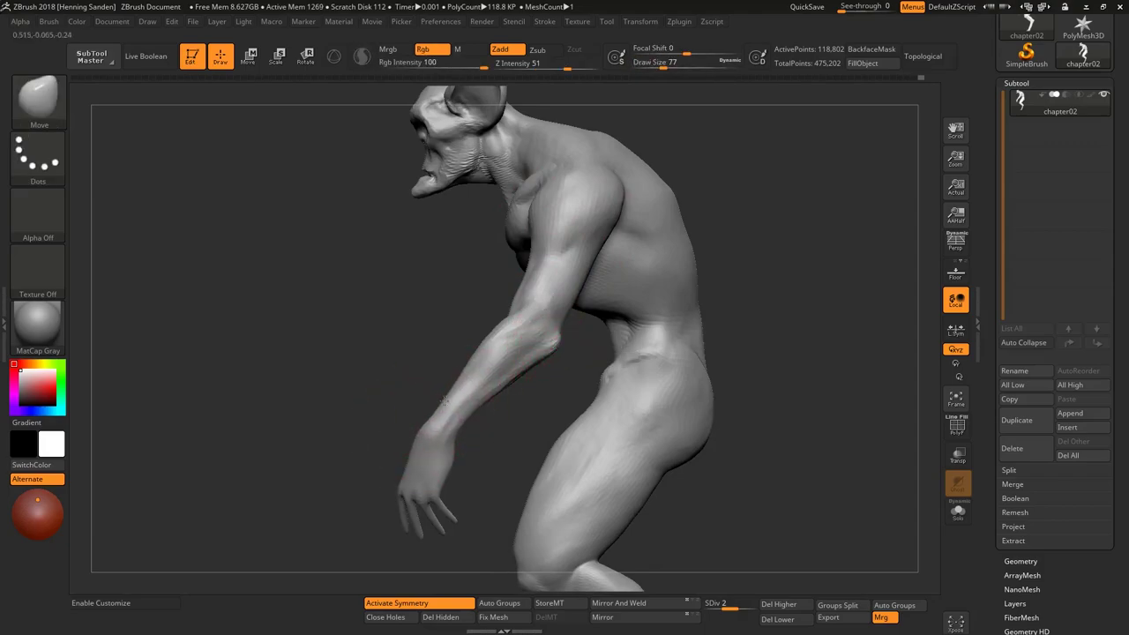
alt+right_drag(446, 460, 453, 421)
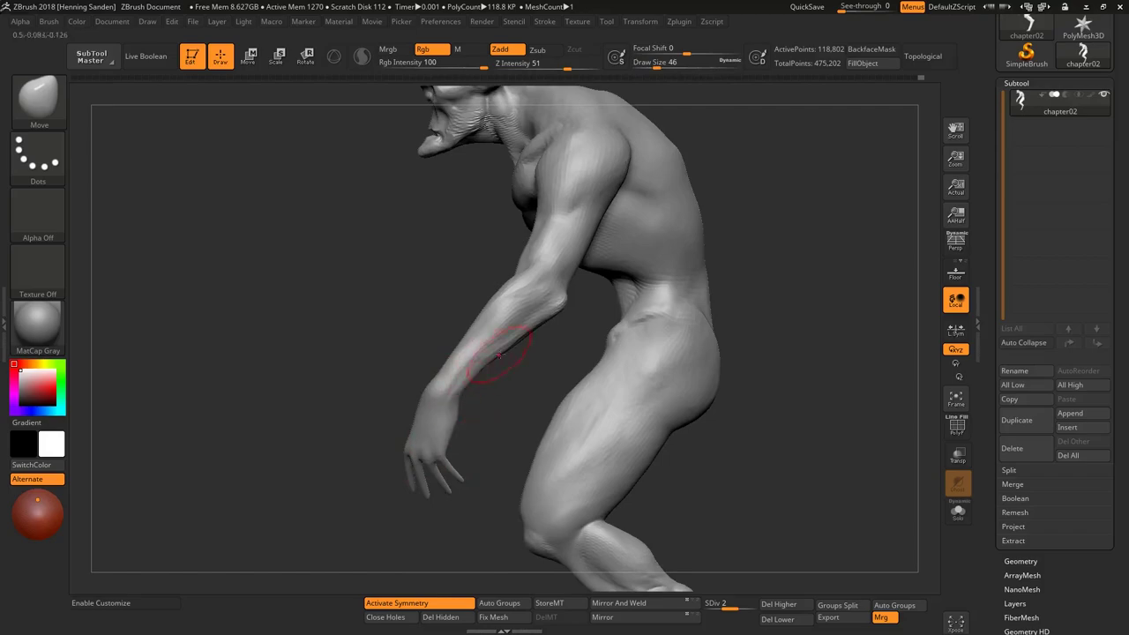
Draw a raised detail line along the forearm with Standard, Shift-smoothing arm and torso
key(b)
key(s)
key(t)
mouse_move(537, 315)
right_down()
mouse_move(573, 304)
mouse_move(553, 306)
right_up()
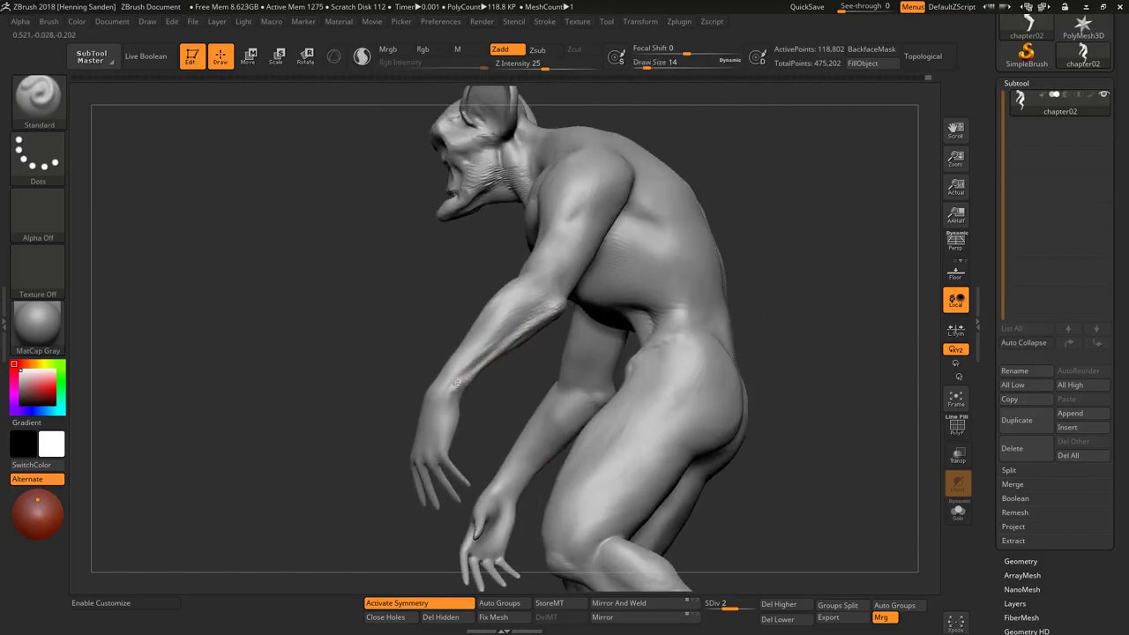
mouse_move(458, 383)
right_down()
mouse_move(502, 371)
mouse_move(532, 310)
mouse_move(472, 353)
right_up()
key(shift)
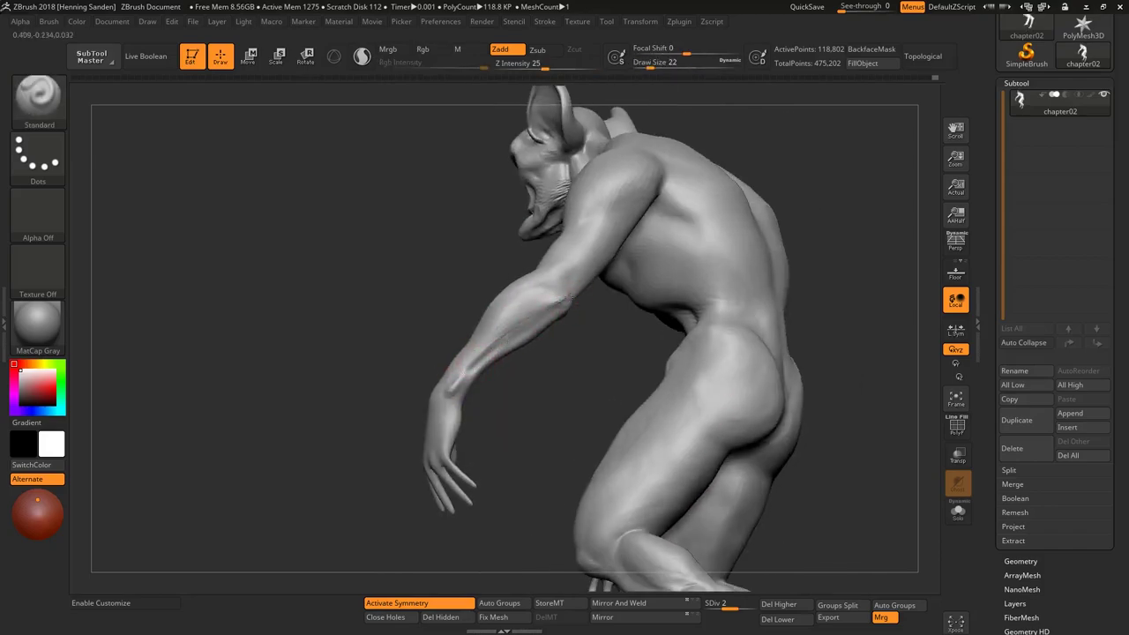
mouse_move(549, 307)
right_down()
mouse_move(490, 314)
mouse_move(472, 269)
mouse_move(468, 300)
mouse_move(418, 278)
right_up()
key(s)
click(529, 379)
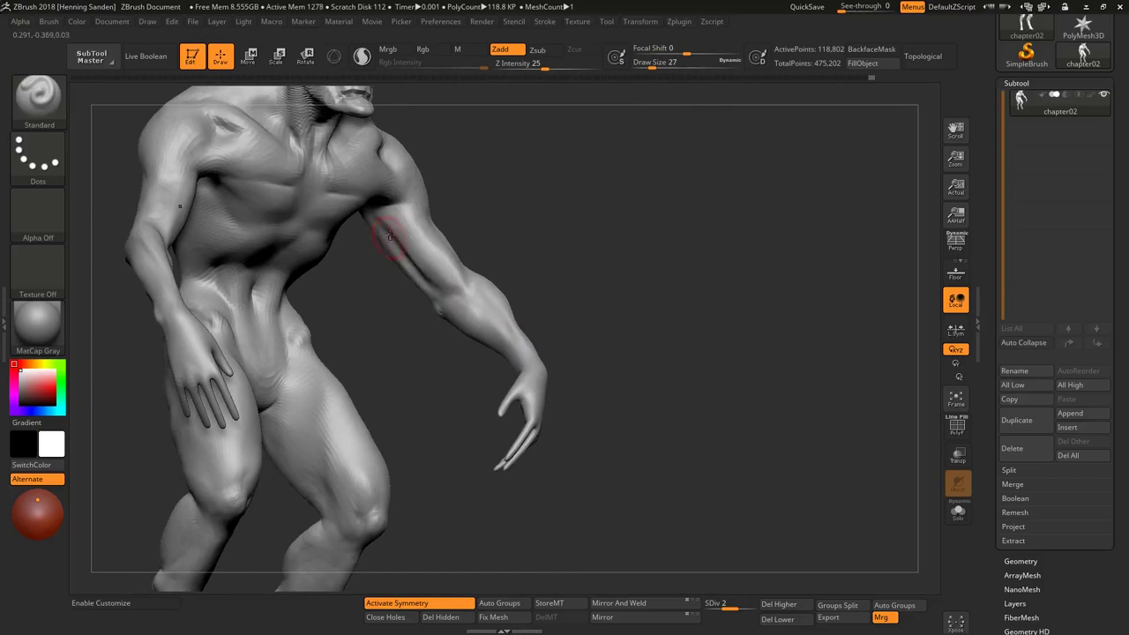
mouse_move(392, 239)
right_down()
mouse_move(415, 265)
mouse_move(398, 259)
mouse_move(571, 233)
mouse_move(434, 365)
mouse_move(433, 332)
mouse_move(435, 357)
mouse_move(538, 344)
mouse_move(522, 350)
mouse_move(517, 373)
mouse_move(528, 403)
right_up()
Return to ClayBuildup with a smaller brush, viewing the figure from behind
key(b)
key(c)
key(b)
mouse_move(477, 373)
right_down()
mouse_move(379, 379)
mouse_move(372, 321)
mouse_move(481, 409)
mouse_move(445, 394)
mouse_move(427, 404)
mouse_move(467, 318)
mouse_move(441, 294)
mouse_move(484, 247)
mouse_move(481, 260)
mouse_move(188, 360)
right_up()
key(s)
key(s)
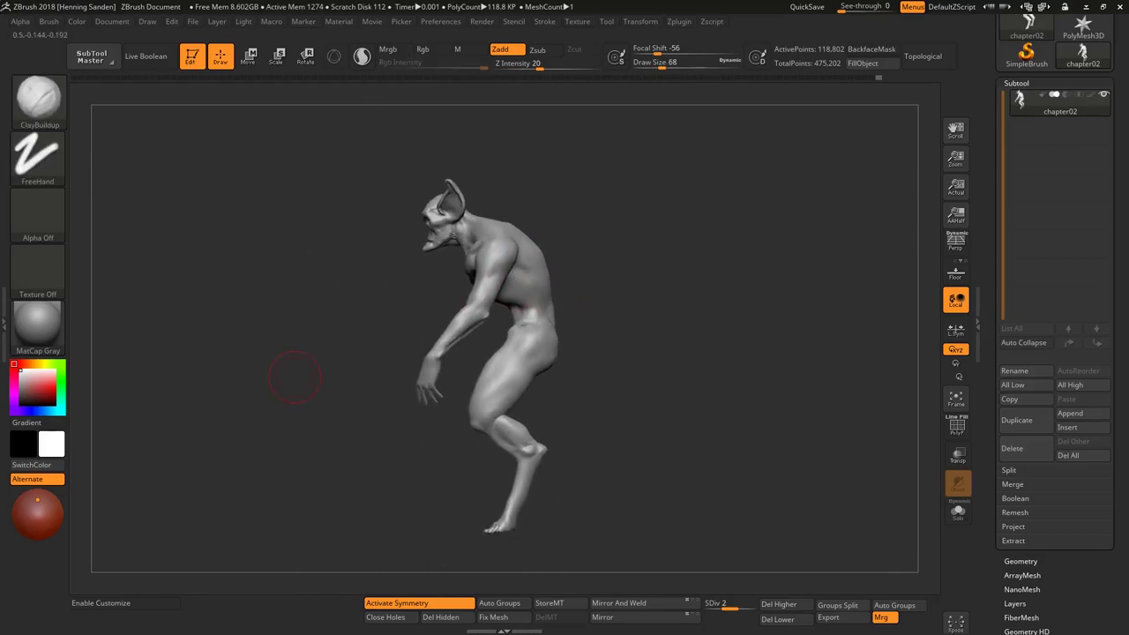
From a side view, switch to the Move brush at size 101 and pull the shins into shape
mouse_move(481, 345)
right_down()
mouse_move(503, 327)
mouse_move(452, 378)
right_up()
key(b)
key(m)
key(v)
key(s)
click(452, 378)
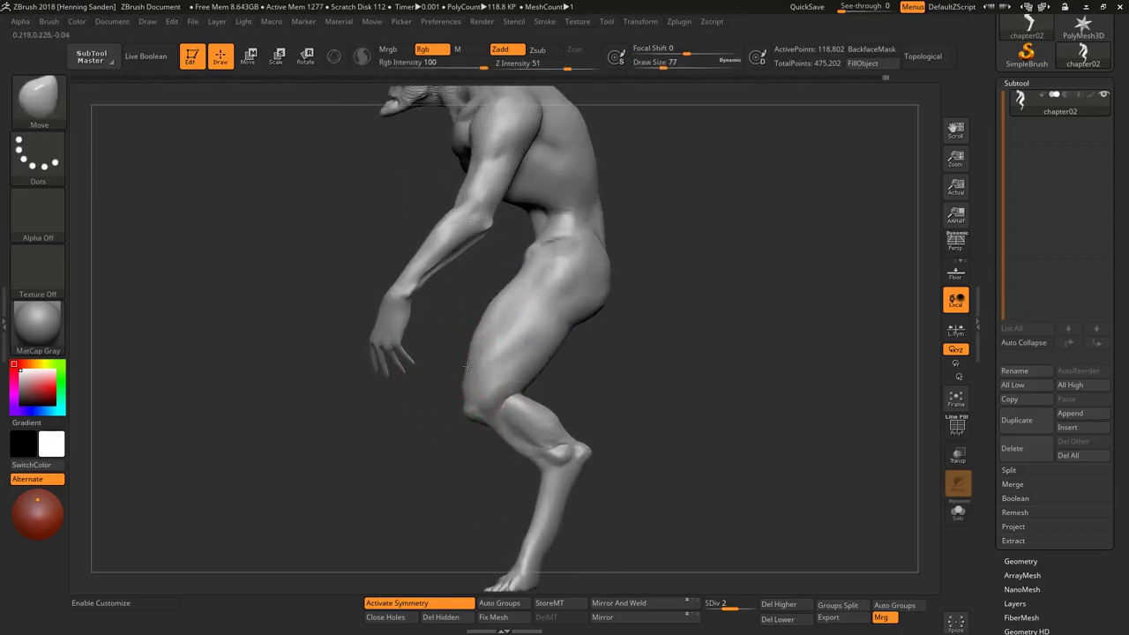
Reduce the Move brush to 94 and then smaller to shape the ankles, smoothing along the way
alt+right_drag(524, 424, 529, 357)
key(s)
click(598, 252)
key(s)
click(481, 256)
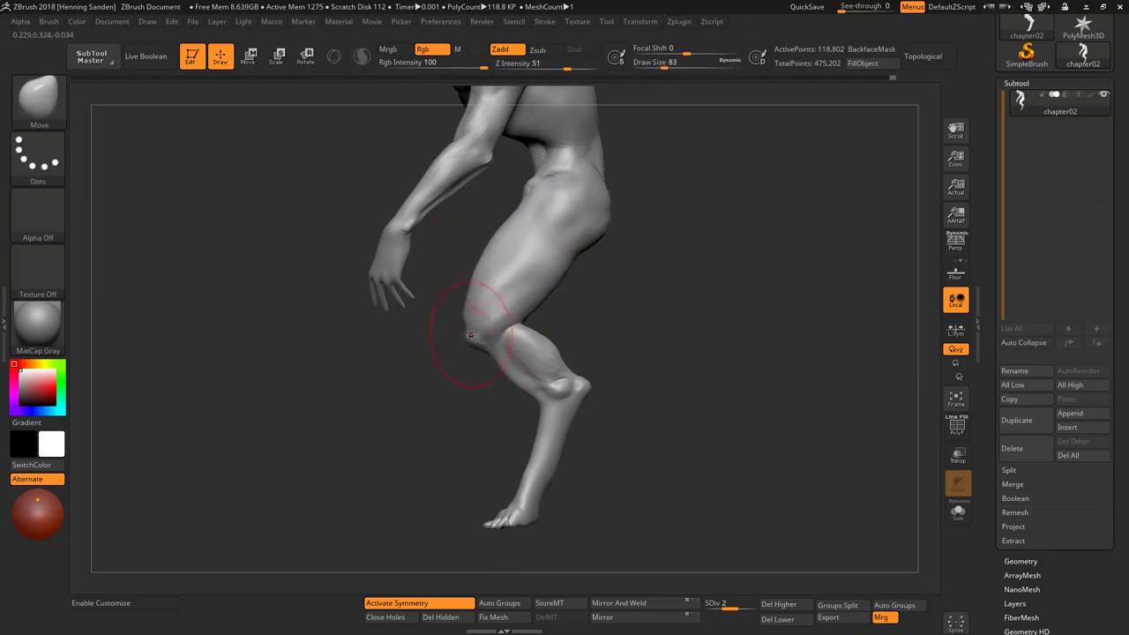
key(shift)
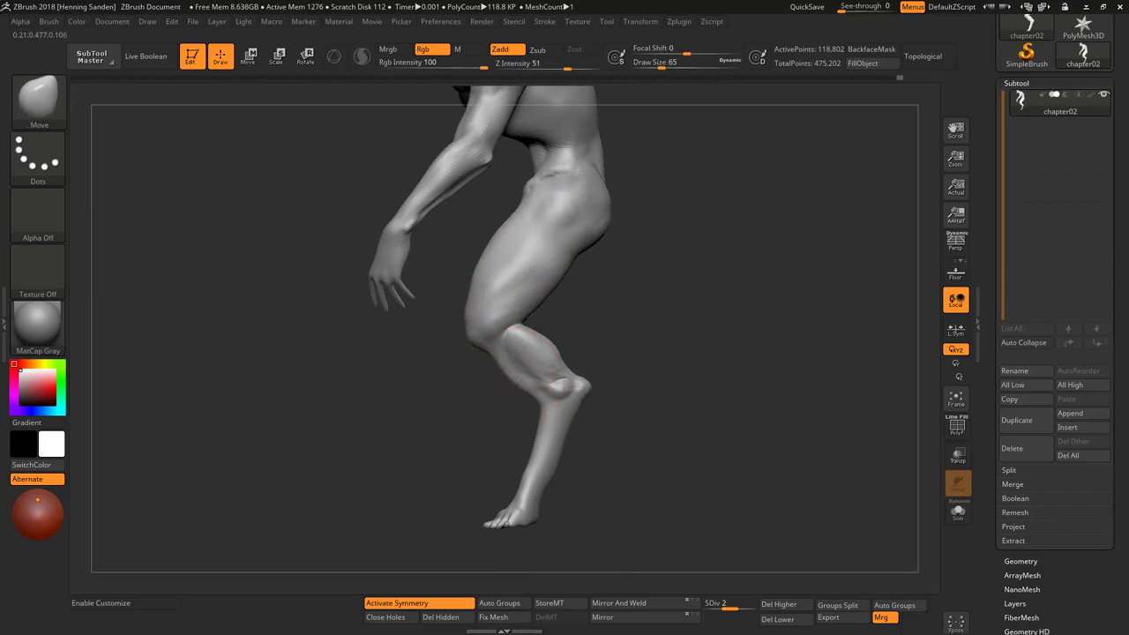
mouse_move(532, 329)
right_down()
mouse_move(610, 368)
mouse_move(520, 527)
mouse_move(520, 511)
right_up()
Shrink the brush to 62 to refine the knee and foot, then switch to ClayBuildup
key(s)
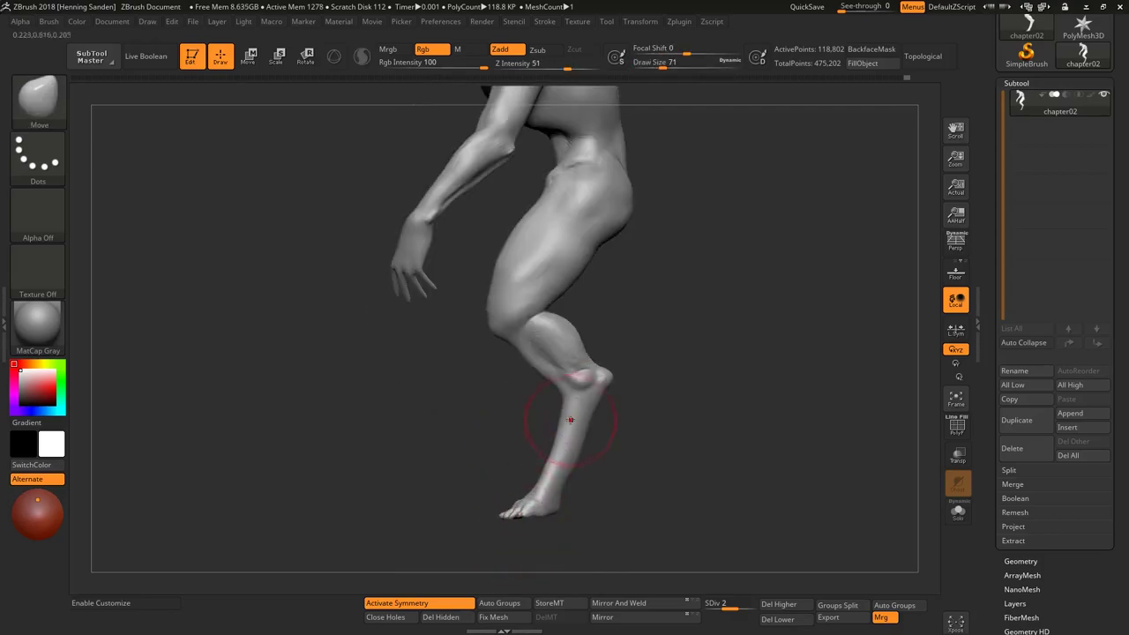
key(s)
mouse_move(570, 418)
ctrl+right_down()
mouse_move(587, 369)
mouse_move(534, 357)
mouse_move(566, 460)
ctrl+right_up()
click(556, 395)
key(b)
key(c)
key(b)
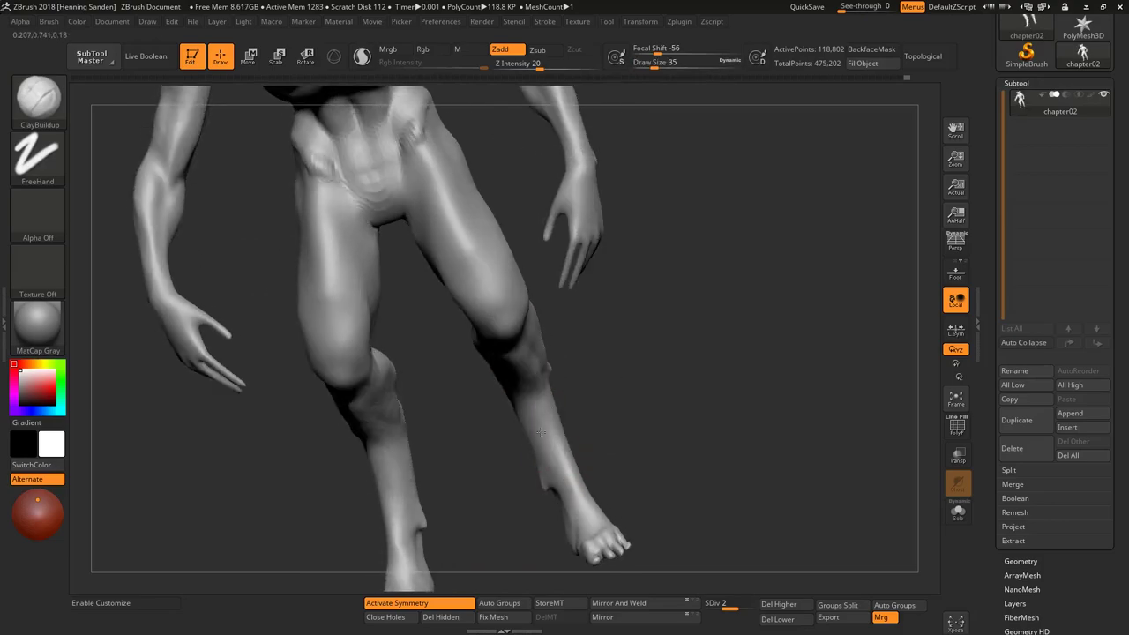
Enlarge ClayBuildup to size 41 and build up the knee and calf muscles on both legs
right_drag(541, 424, 557, 453)
right_drag(558, 499, 510, 347)
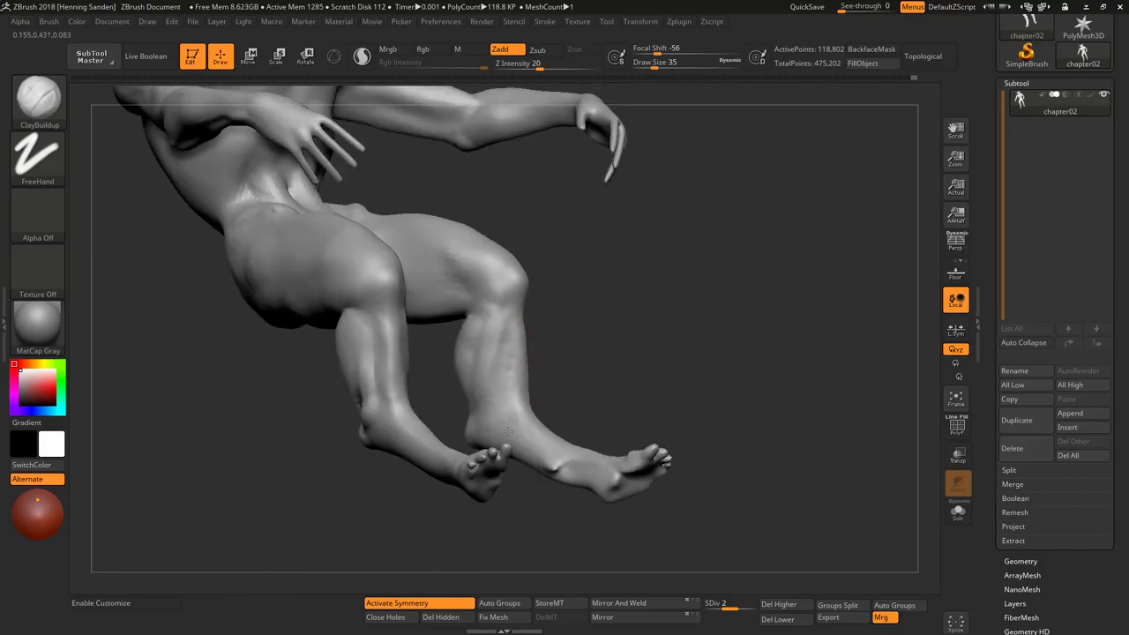
right_drag(508, 429, 565, 459)
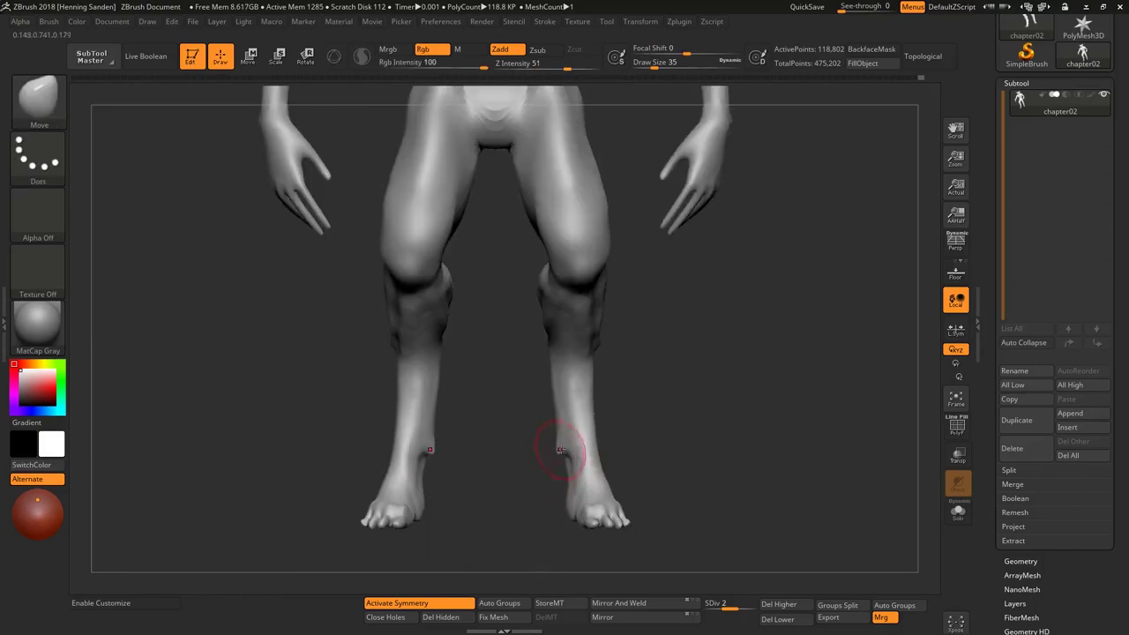
mouse_move(550, 454)
ctrl+right_down()
mouse_move(560, 424)
mouse_move(505, 412)
ctrl+right_up()
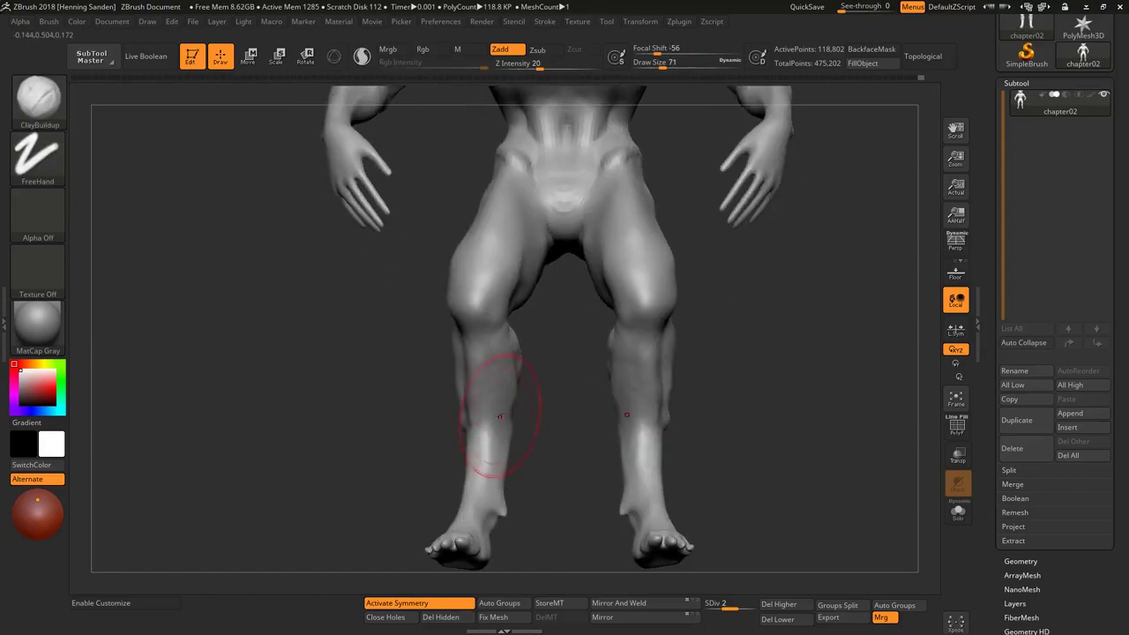
mouse_move(469, 416)
right_down()
mouse_move(469, 391)
mouse_move(429, 416)
right_up()
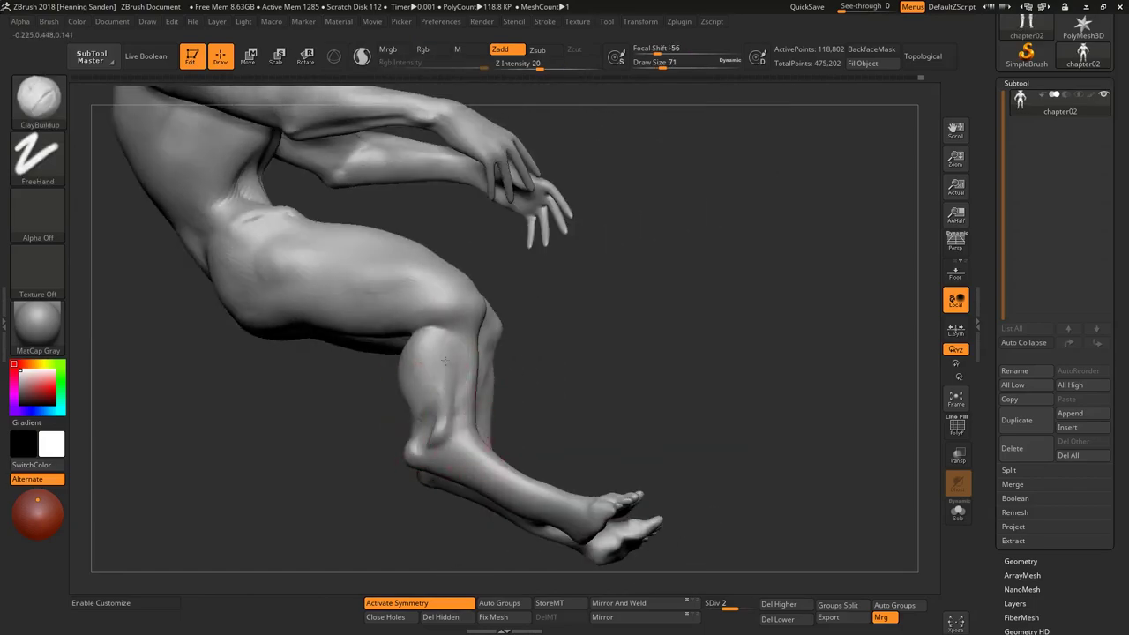
mouse_move(433, 374)
right_down()
mouse_move(446, 322)
mouse_move(415, 357)
mouse_move(394, 350)
mouse_move(378, 372)
mouse_move(389, 370)
right_up()
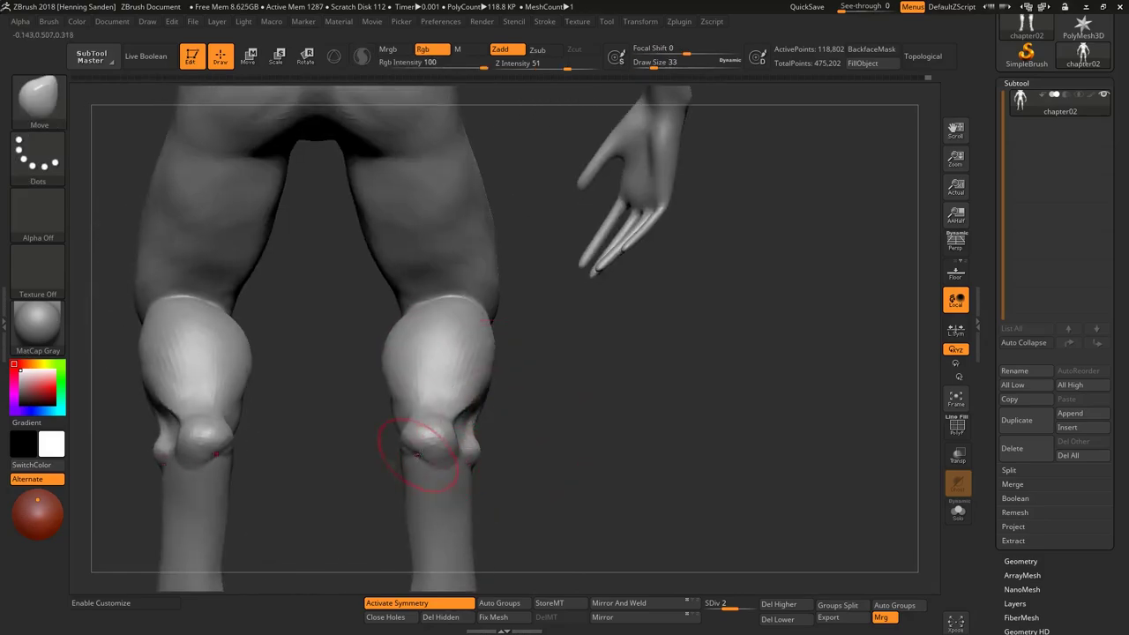
mouse_move(419, 451)
right_down()
mouse_move(593, 424)
mouse_move(643, 443)
right_up()
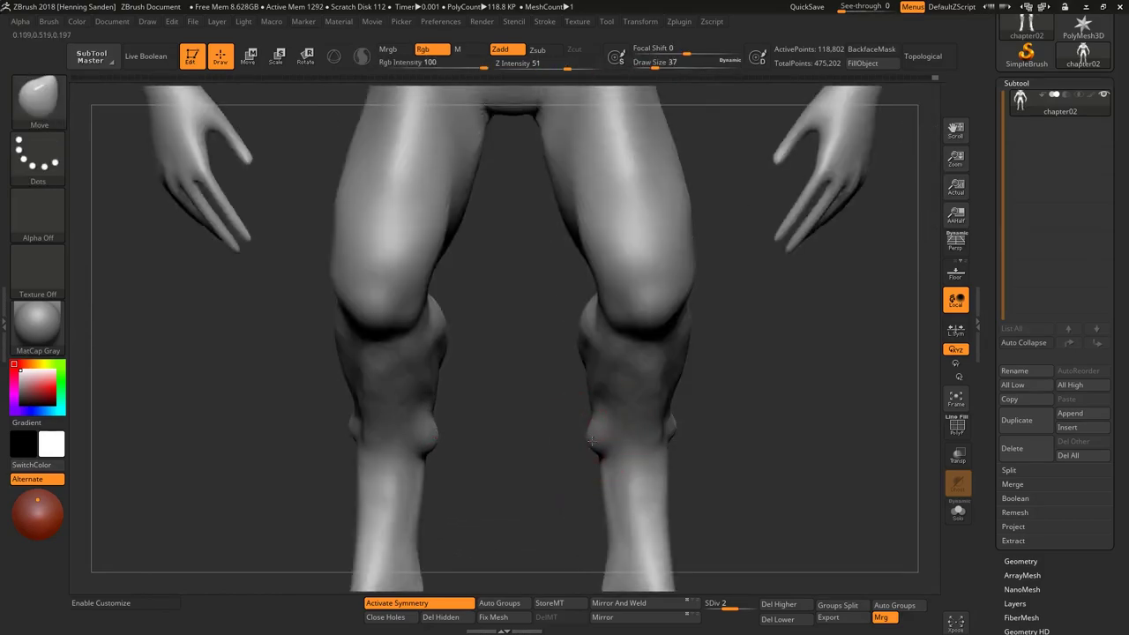
key(s)
click(599, 344)
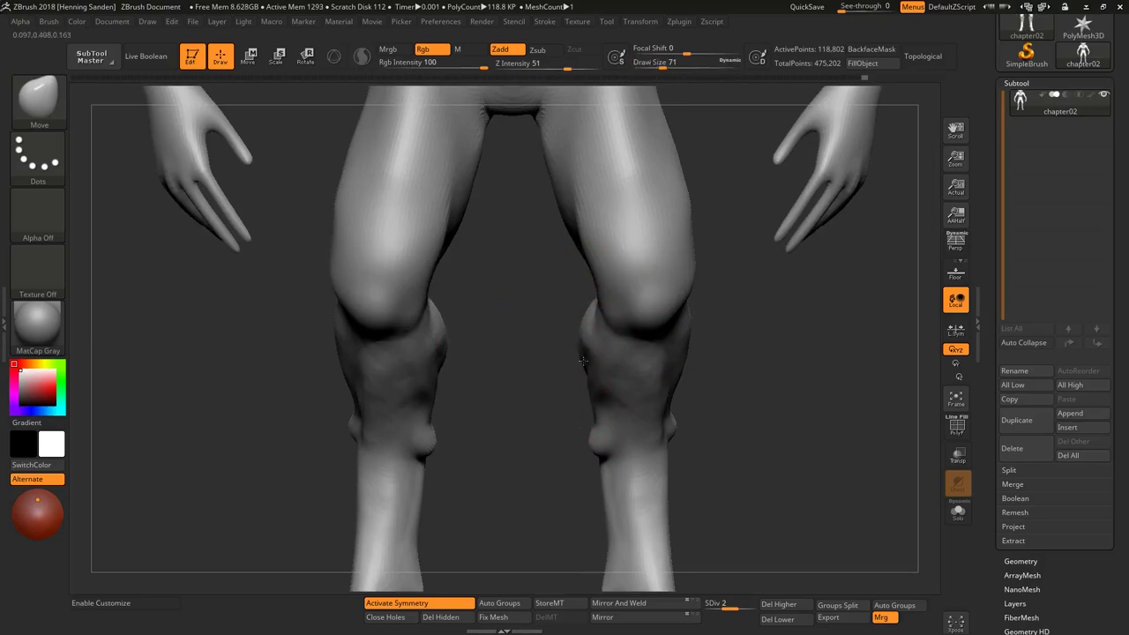
right_drag(590, 317, 624, 345)
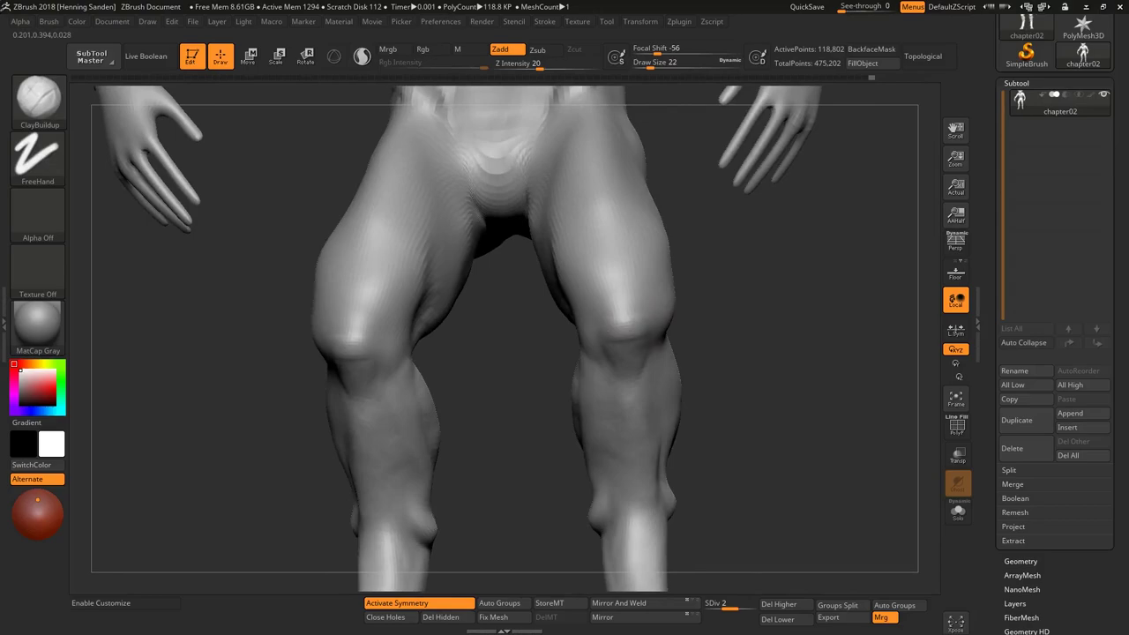
key(bracketright)
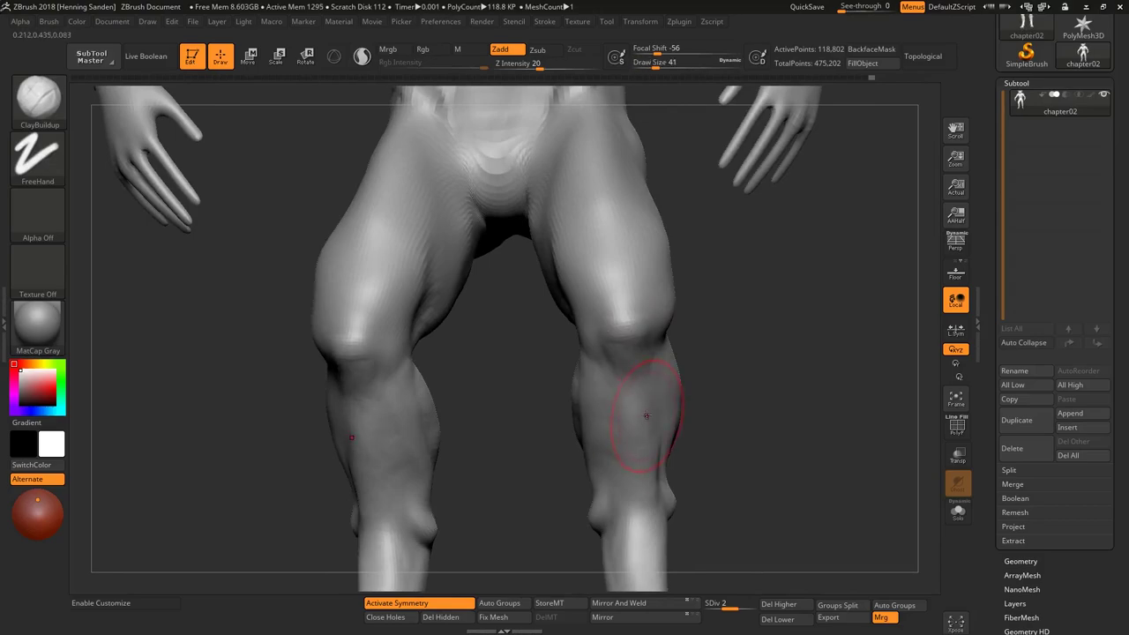
Smooth the calves and thighs from side-on views, frame the whole figure, and start saving
mouse_move(701, 300)
right_down()
mouse_move(675, 322)
mouse_move(744, 271)
right_up()
mouse_move(665, 308)
right_down()
mouse_move(683, 302)
mouse_move(625, 341)
mouse_move(654, 381)
mouse_move(665, 332)
right_up()
key(shift)
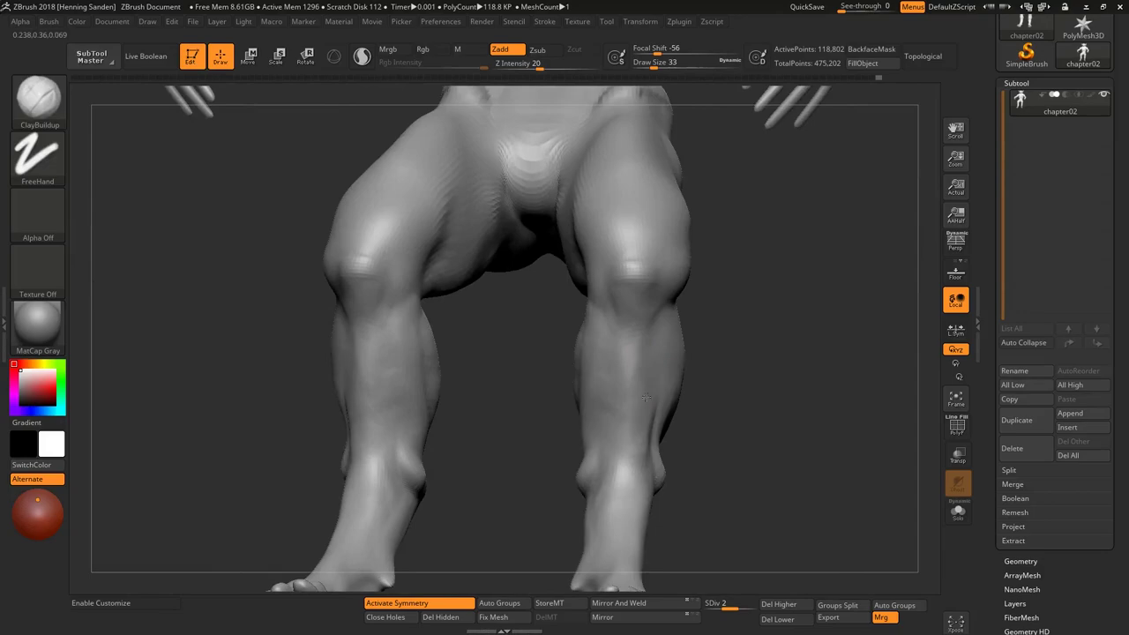
mouse_move(636, 442)
right_down()
mouse_move(605, 297)
mouse_move(580, 294)
mouse_move(589, 284)
mouse_move(582, 304)
mouse_move(596, 314)
mouse_move(574, 239)
mouse_move(605, 252)
mouse_move(304, 345)
mouse_move(604, 265)
mouse_move(605, 291)
mouse_move(609, 274)
mouse_move(539, 270)
mouse_move(523, 296)
mouse_move(588, 322)
right_up()
key(f)
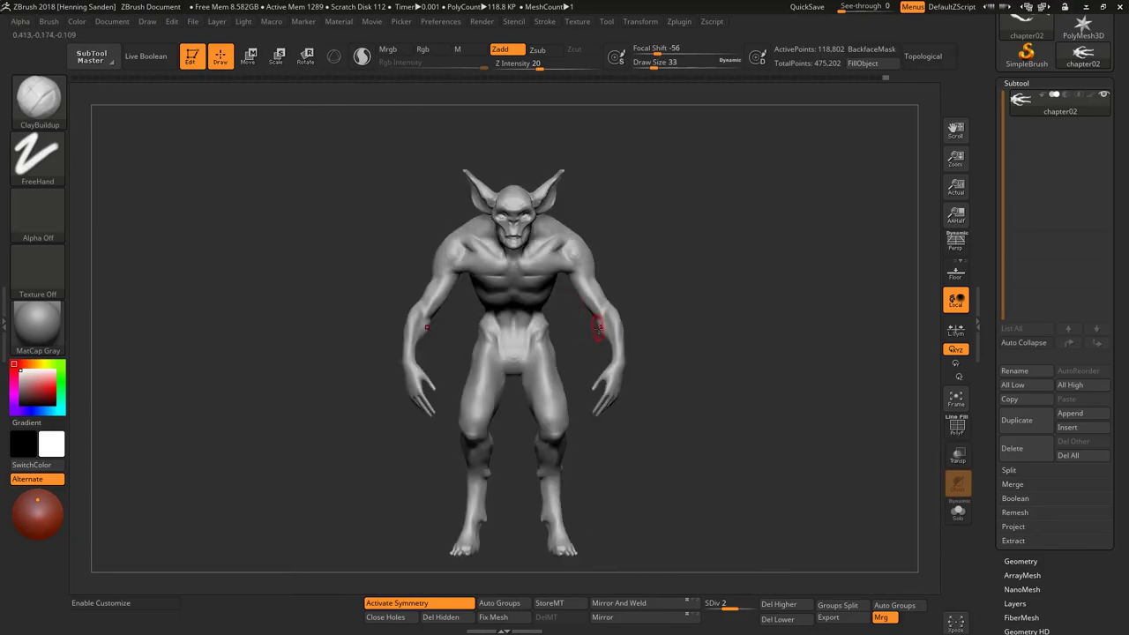
key(ctrl)
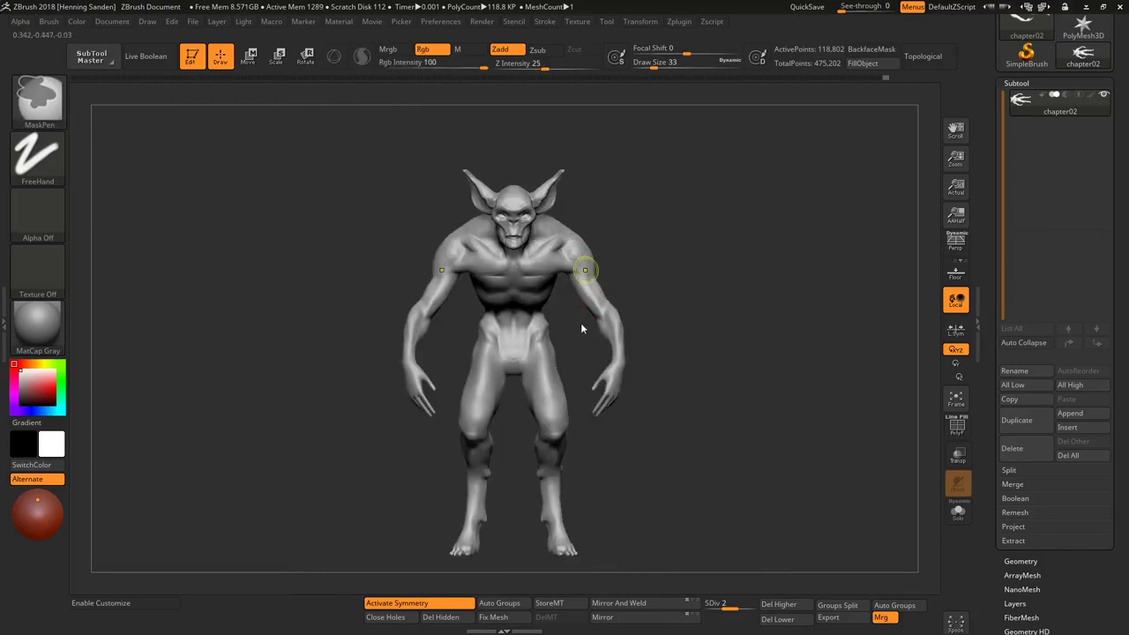
Save with Ctrl+S, then build up clay on the pelvis, thighs and buttocks from several angles
key(ctrl+s)
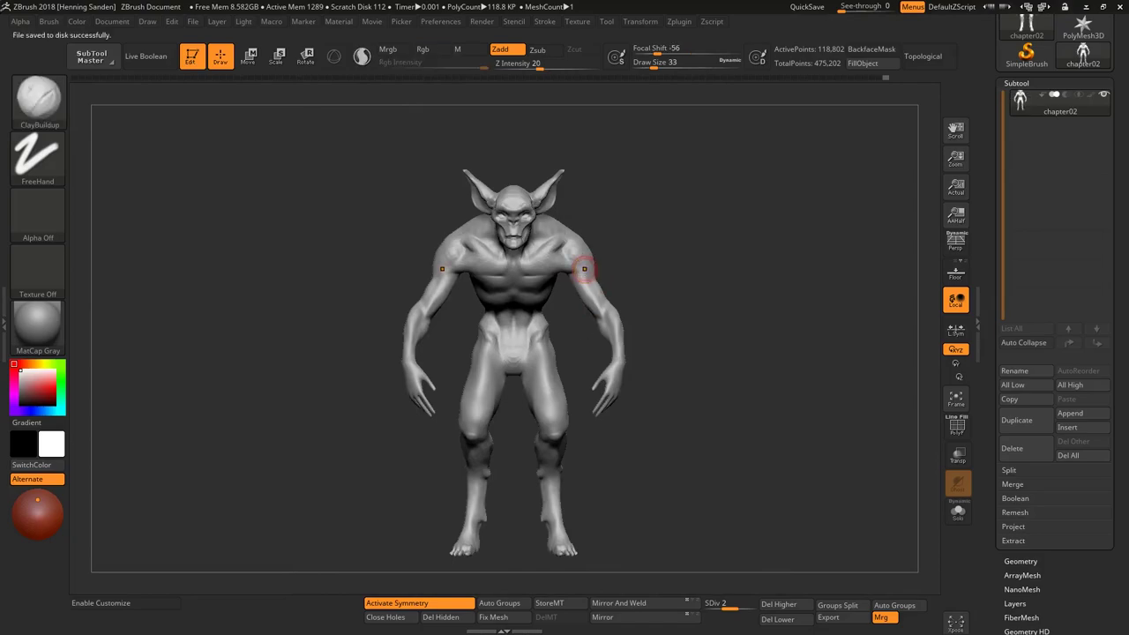
ctrl+right_drag(536, 353, 553, 386)
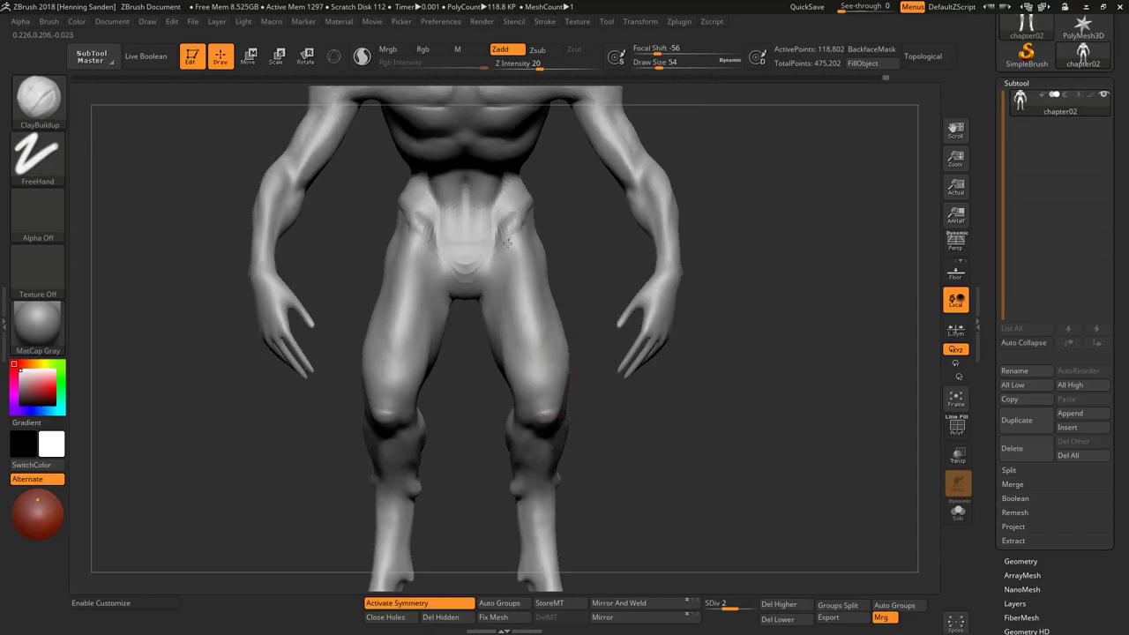
right_drag(545, 307, 517, 391)
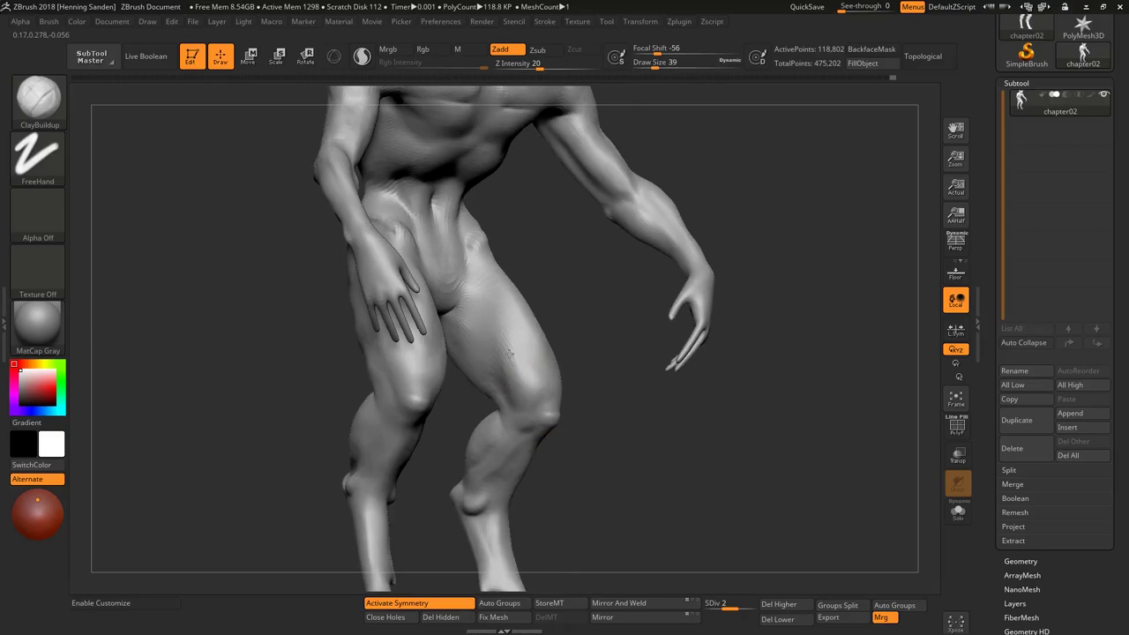
shift+right_drag(504, 353, 646, 372)
mouse_move(619, 271)
right_down()
mouse_move(565, 304)
mouse_move(603, 311)
mouse_move(632, 417)
mouse_move(592, 425)
right_up()
mouse_move(533, 371)
right_down()
mouse_move(611, 343)
mouse_move(598, 317)
mouse_move(555, 327)
mouse_move(604, 315)
mouse_move(673, 349)
mouse_move(658, 350)
right_up()
From a straight back view, push the buttocks and back into shape with the Move brush
key(f)
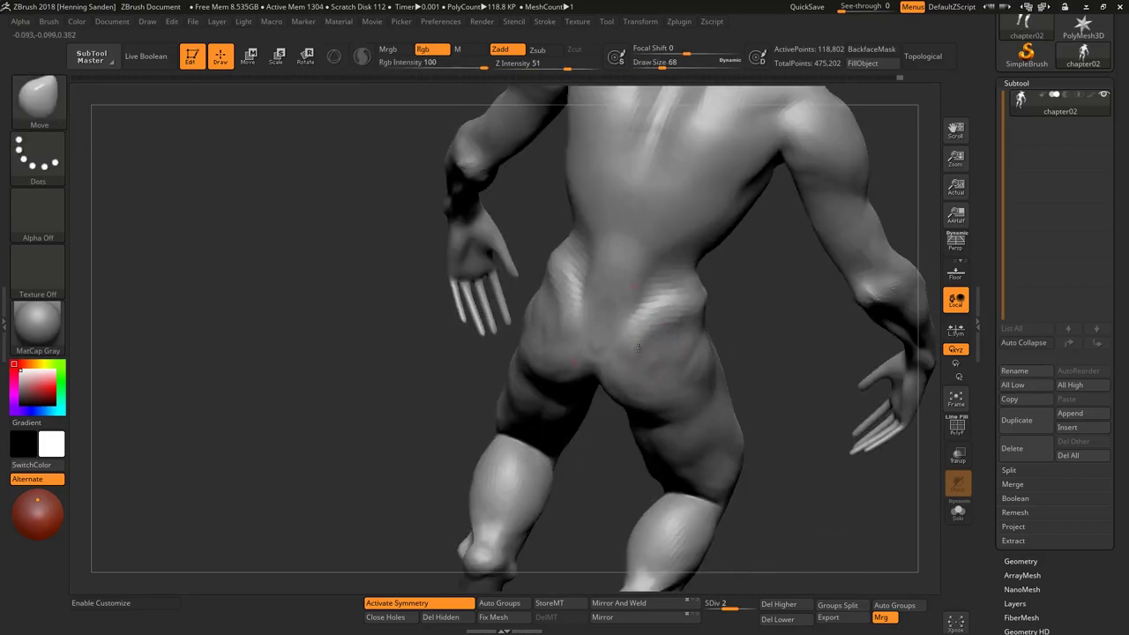
right_drag(638, 348, 659, 290)
right_drag(530, 356, 522, 323)
ctrl+right_drag(525, 266, 547, 356)
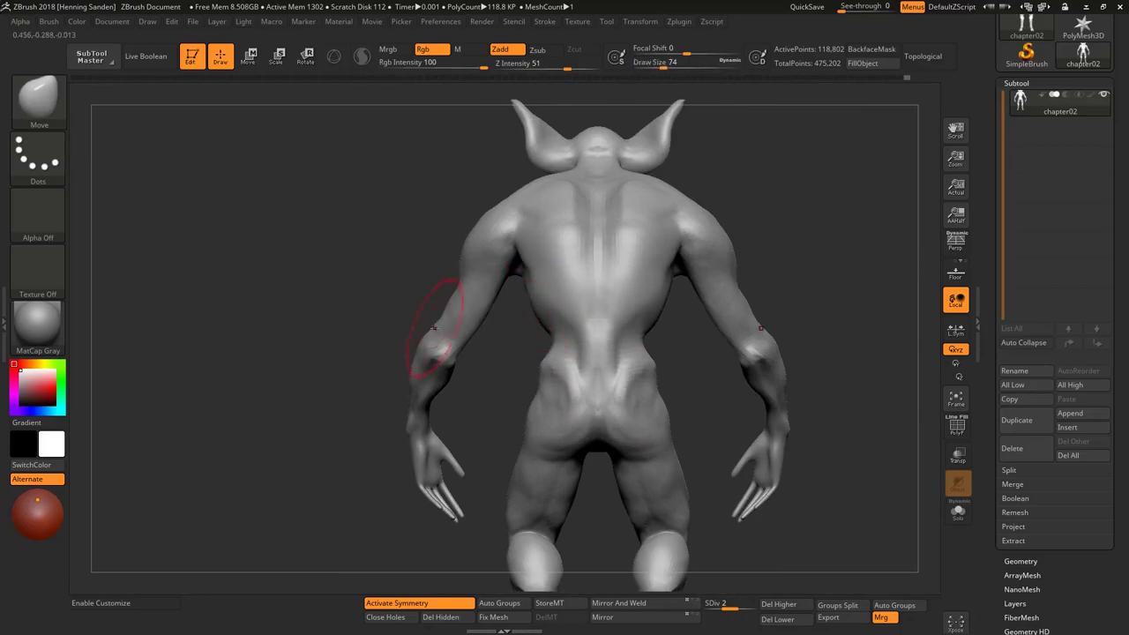
mouse_move(458, 338)
right_down()
mouse_move(400, 370)
mouse_move(427, 344)
mouse_move(391, 353)
mouse_move(512, 360)
mouse_move(535, 282)
mouse_move(510, 404)
right_up()
Enlarge the Move brush to 54 and reshape the upper arms, smoothing the shoulders
key(s)
mouse_move(525, 362)
right_down()
mouse_move(565, 281)
mouse_move(544, 391)
mouse_move(534, 315)
mouse_move(582, 353)
mouse_move(618, 340)
mouse_move(670, 378)
mouse_move(610, 327)
mouse_move(700, 303)
mouse_move(782, 373)
mouse_move(763, 322)
right_up()
key(s)
key(s)
key(s)
key(s)
drag(763, 322, 787, 322)
right_drag(697, 290, 672, 274)
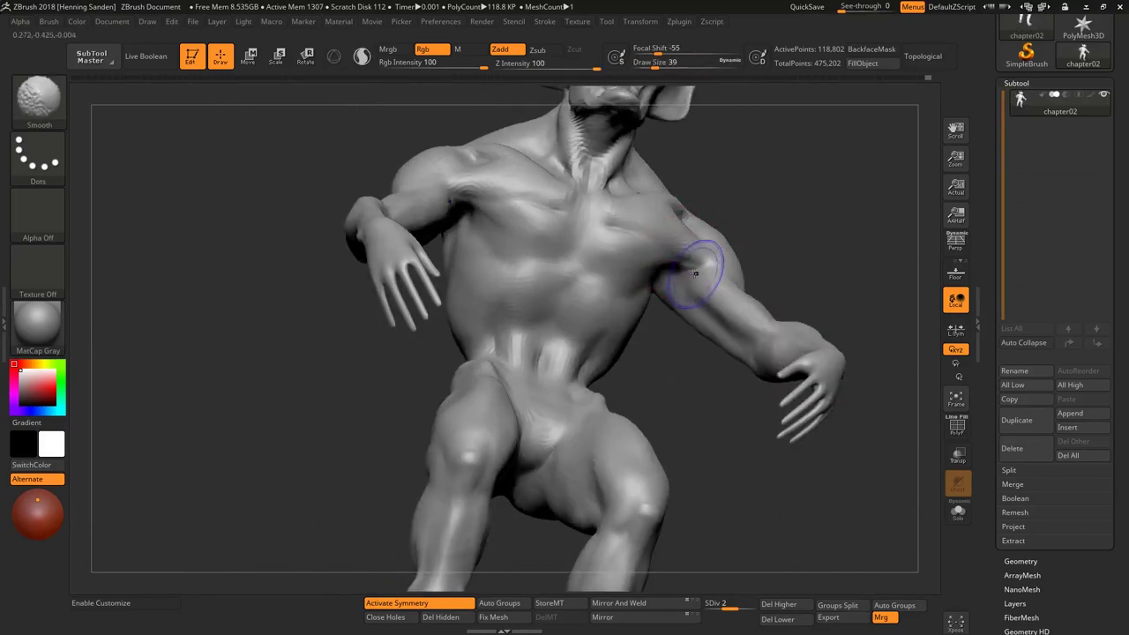
key(f)
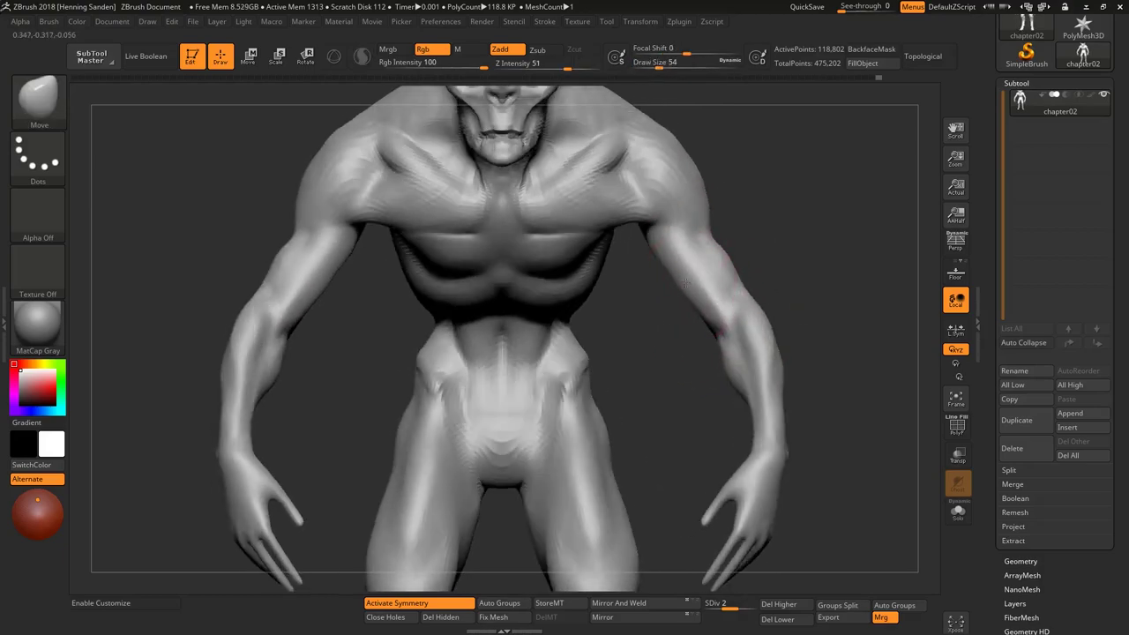
Push the outer thighs and knees with a larger Move brush, smoothing them and checking from the front
key(s)
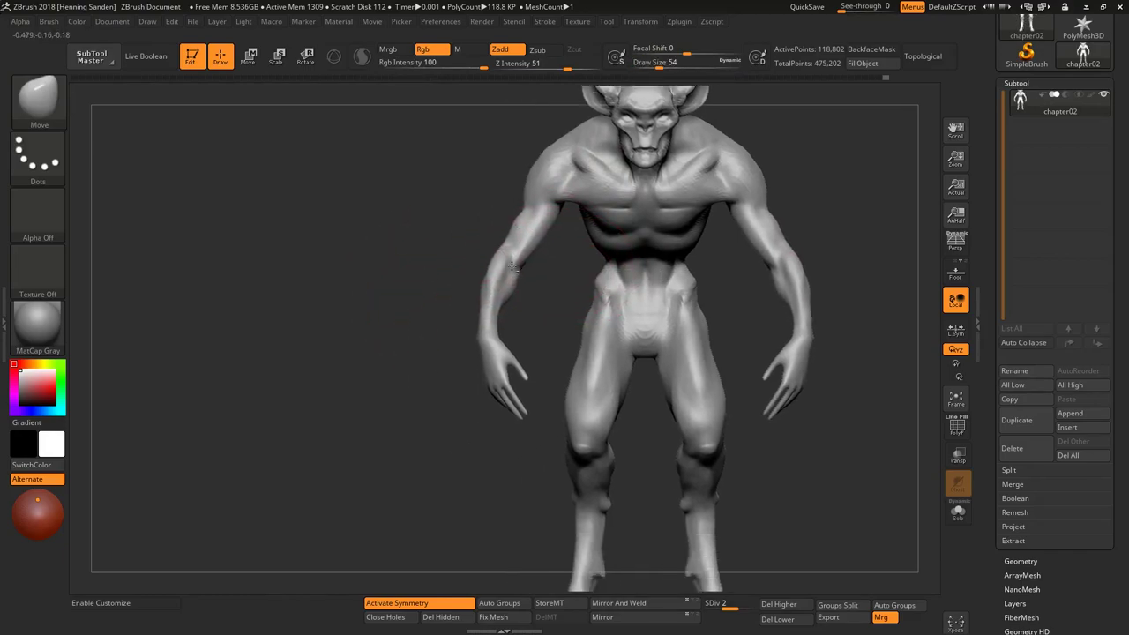
key(shift)
mouse_move(503, 295)
mouse_down()
mouse_move(517, 290)
mouse_move(496, 256)
mouse_move(473, 271)
mouse_move(487, 255)
mouse_move(472, 282)
mouse_move(561, 221)
mouse_up()
key(f)
mouse_move(564, 265)
shift+mouse_down()
mouse_move(575, 297)
mouse_move(618, 225)
shift+mouse_up()
key(f)
alt+drag(617, 264, 615, 314)
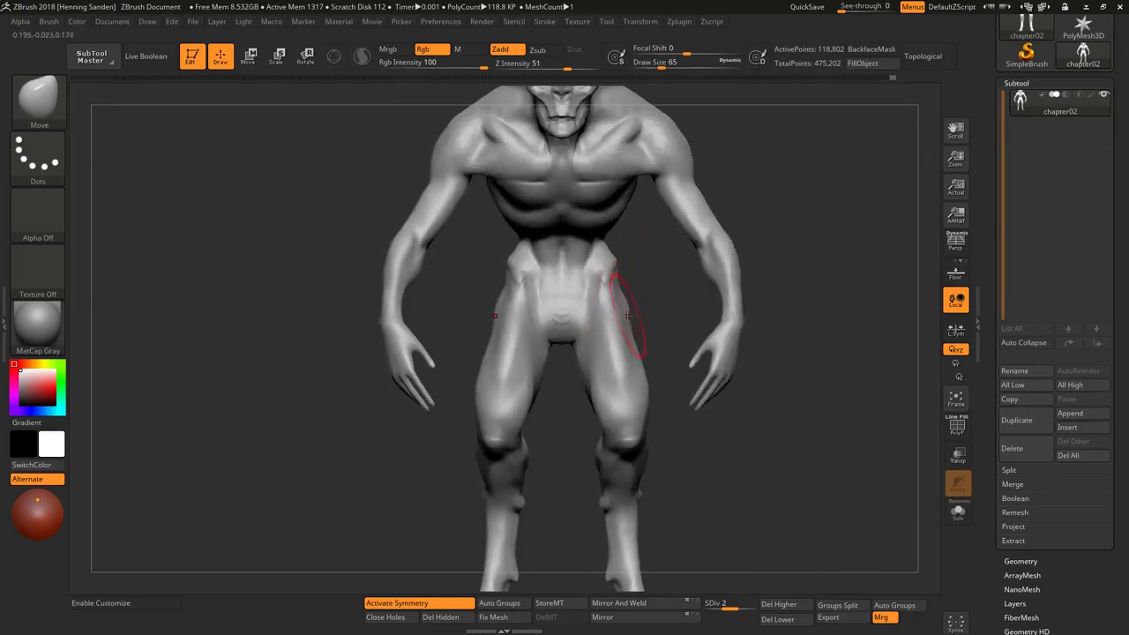
alt+drag(597, 424, 612, 362)
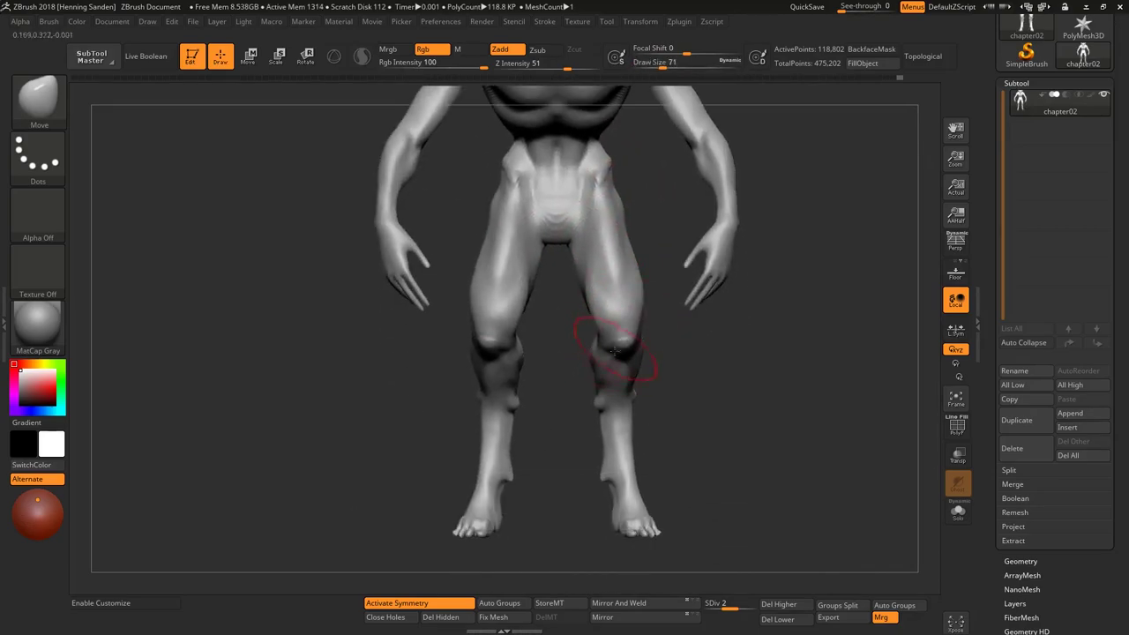
alt+drag(607, 420, 597, 453)
mouse_move(679, 415)
mouse_down()
mouse_move(635, 370)
mouse_move(668, 277)
mouse_move(657, 297)
mouse_move(630, 255)
mouse_move(676, 292)
mouse_move(677, 223)
mouse_move(728, 303)
mouse_move(636, 298)
mouse_move(668, 329)
mouse_up()
Build up clay on the arms and upper back, then push the forms with the Move brush
key(b)
key(c)
key(b)
drag(637, 253, 617, 248)
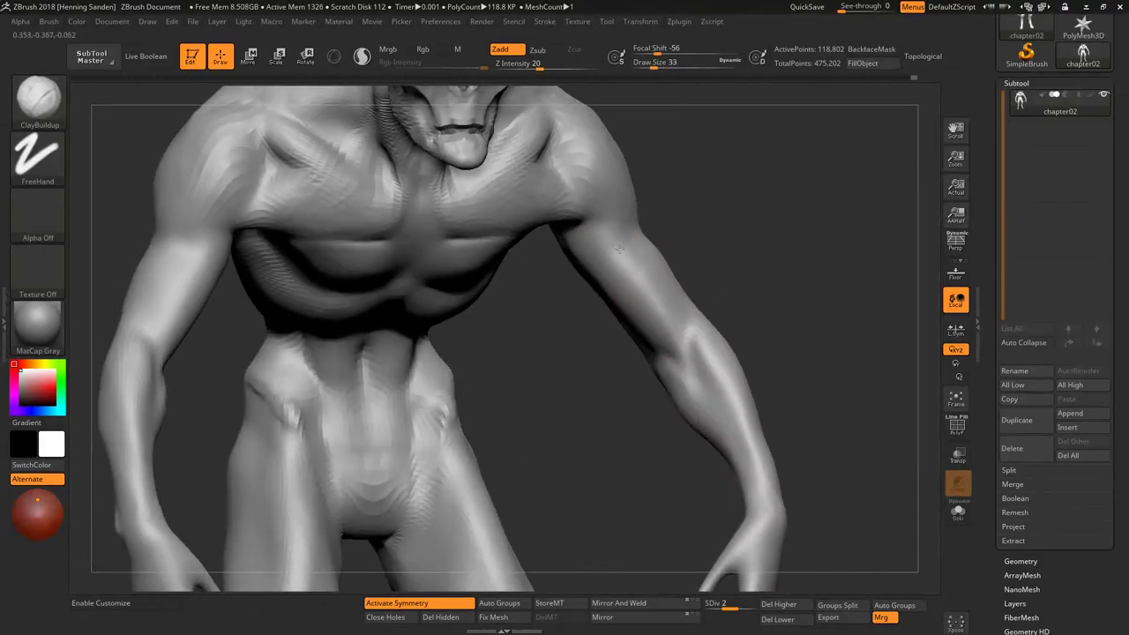
mouse_move(662, 301)
mouse_down()
mouse_move(662, 407)
mouse_move(712, 340)
mouse_move(708, 350)
mouse_up()
key(b)
key(m)
key(v)
key(s)
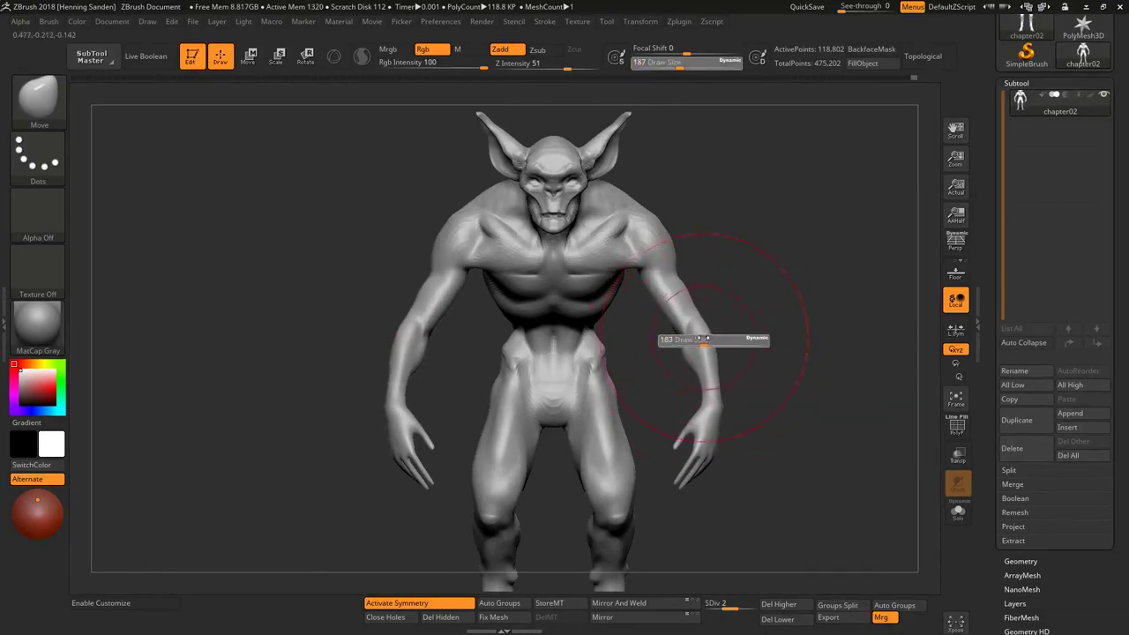
mouse_move(676, 288)
right_down()
mouse_move(657, 265)
mouse_move(654, 300)
mouse_move(702, 329)
mouse_move(638, 328)
mouse_move(655, 319)
mouse_move(667, 368)
mouse_move(668, 290)
mouse_move(598, 389)
mouse_move(609, 345)
right_up()
Return to ClayBuildup at size 35 to add mass under the arm and smooth the armpit
key(b)
key(c)
key(b)
mouse_move(624, 411)
right_down()
mouse_move(610, 337)
mouse_move(600, 344)
mouse_move(613, 419)
right_up()
key(s)
key(s)
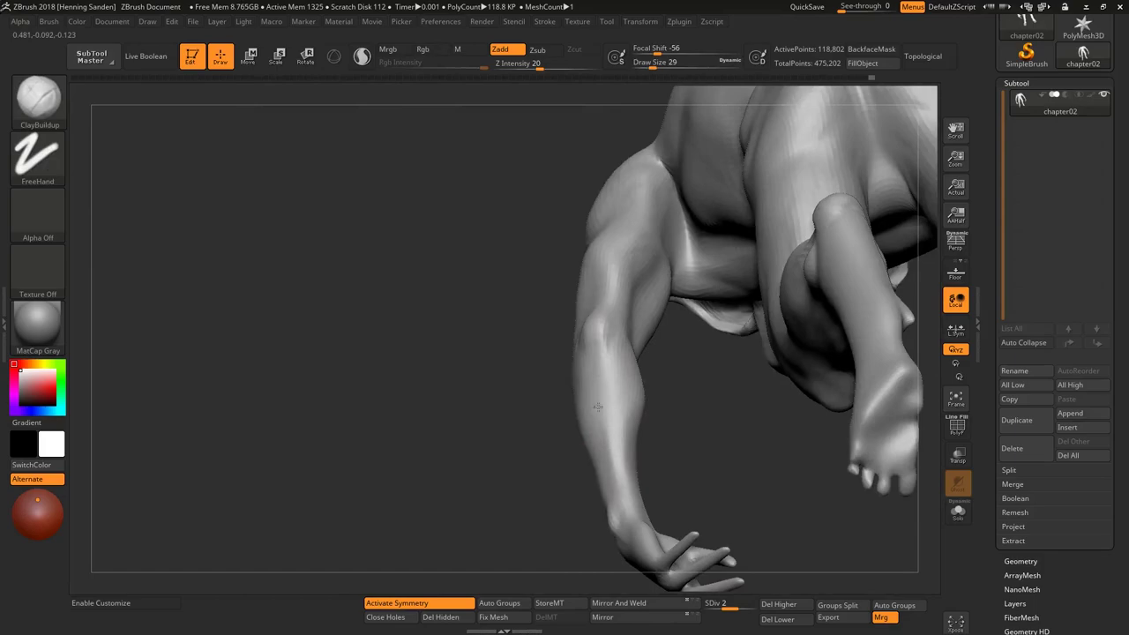
right_drag(596, 375, 627, 345)
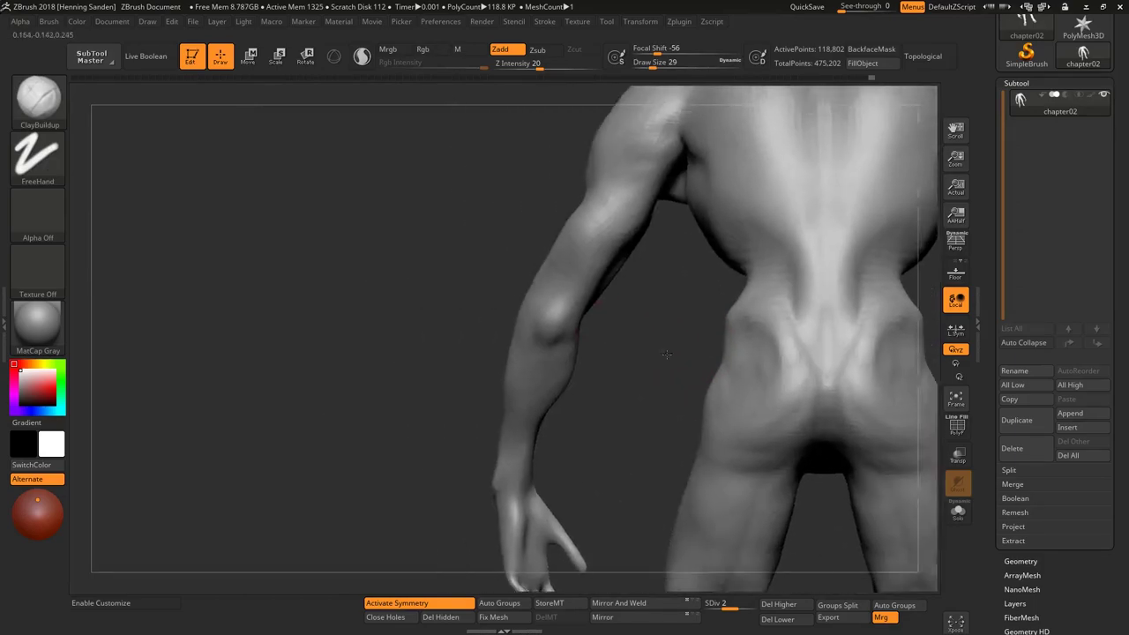
mouse_move(656, 378)
right_down()
mouse_move(630, 352)
mouse_move(647, 337)
mouse_move(588, 351)
mouse_move(649, 375)
mouse_move(735, 295)
mouse_move(612, 373)
mouse_move(635, 391)
mouse_move(607, 411)
mouse_move(594, 252)
mouse_move(567, 242)
mouse_move(491, 315)
mouse_move(511, 295)
right_up()
Isolate a small piece of the mesh by hiding the rest, then reveal the full mesh again
key(shift)
ctrl+shift+drag(595, 252, 406, 396)
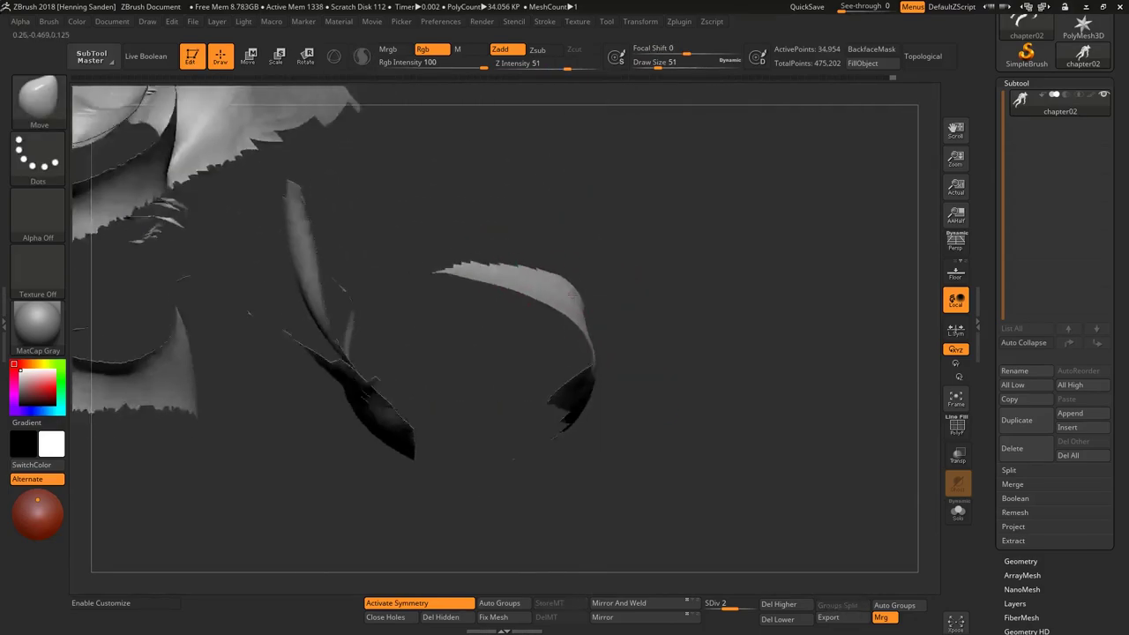
mouse_move(575, 286)
shift+right_down()
mouse_move(527, 323)
mouse_move(614, 222)
mouse_move(684, 267)
mouse_move(688, 326)
mouse_move(625, 384)
mouse_move(630, 427)
shift+right_up()
ctrl+shift+click(560, 296)
key(Return)
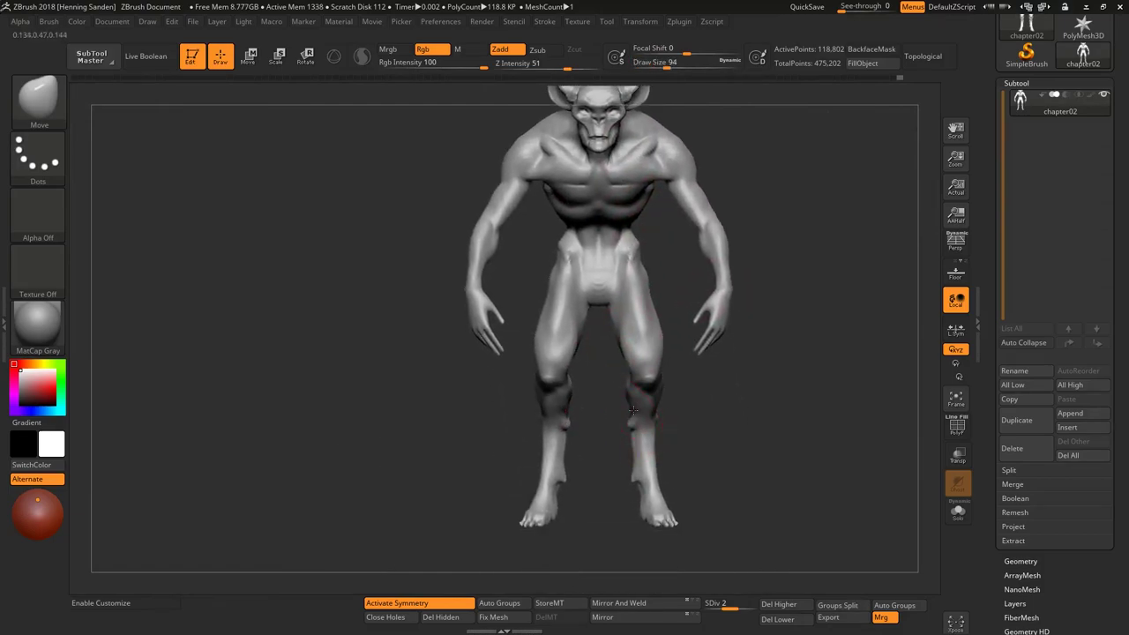
Reshape the arms, hips and torso with a reduced-size Move brush, working around the figure
ctrl+right_drag(642, 426, 650, 467)
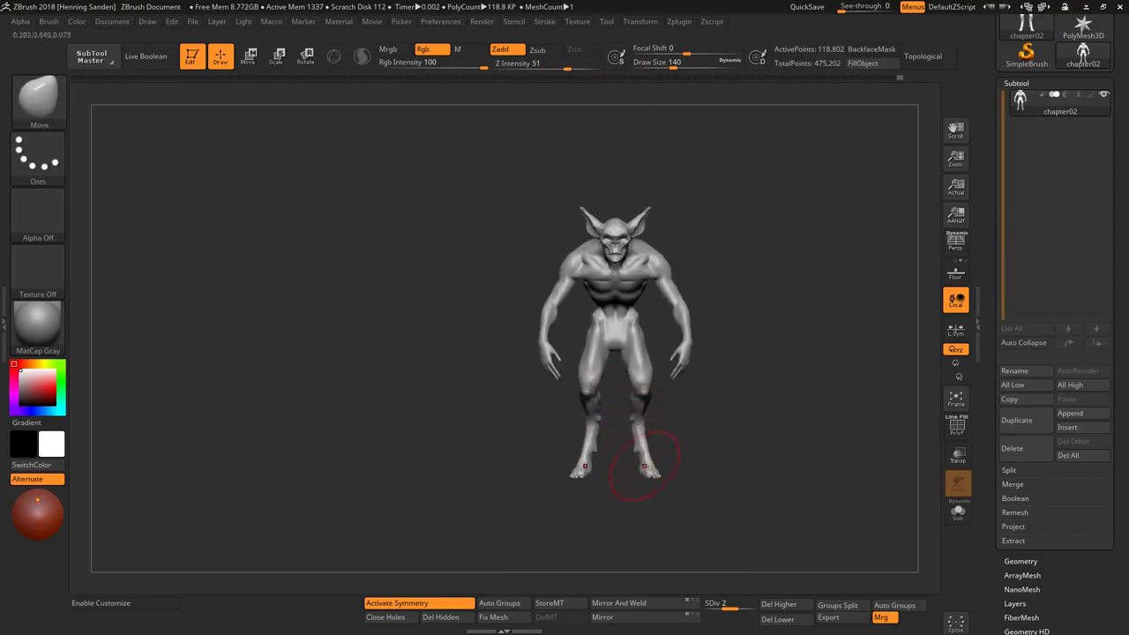
right_drag(658, 473, 635, 474)
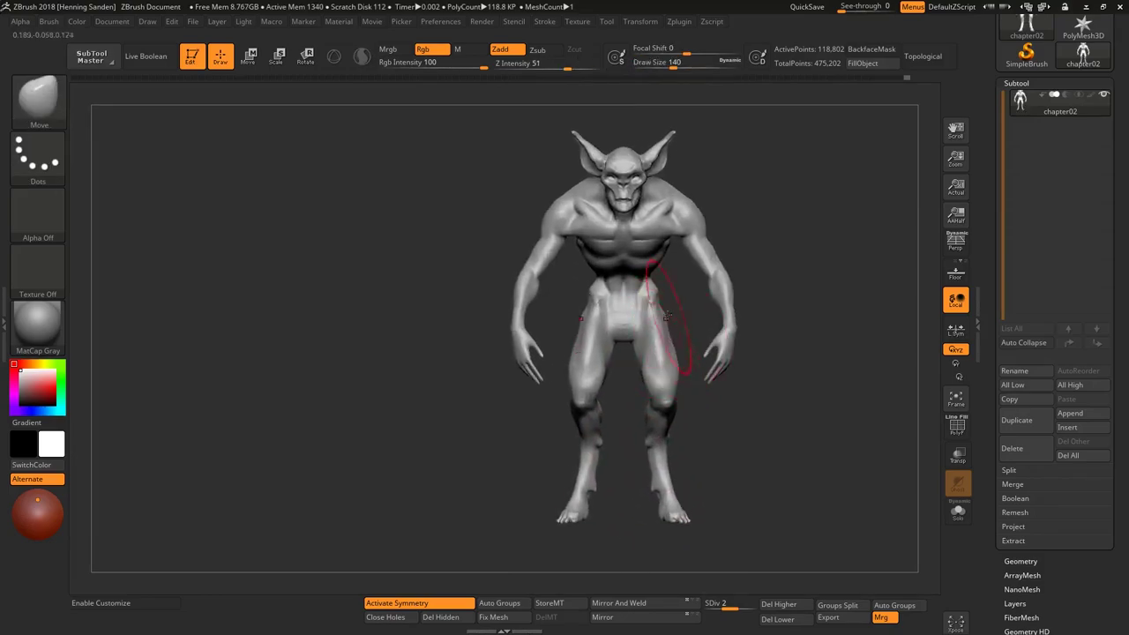
ctrl+right_drag(664, 304, 646, 300)
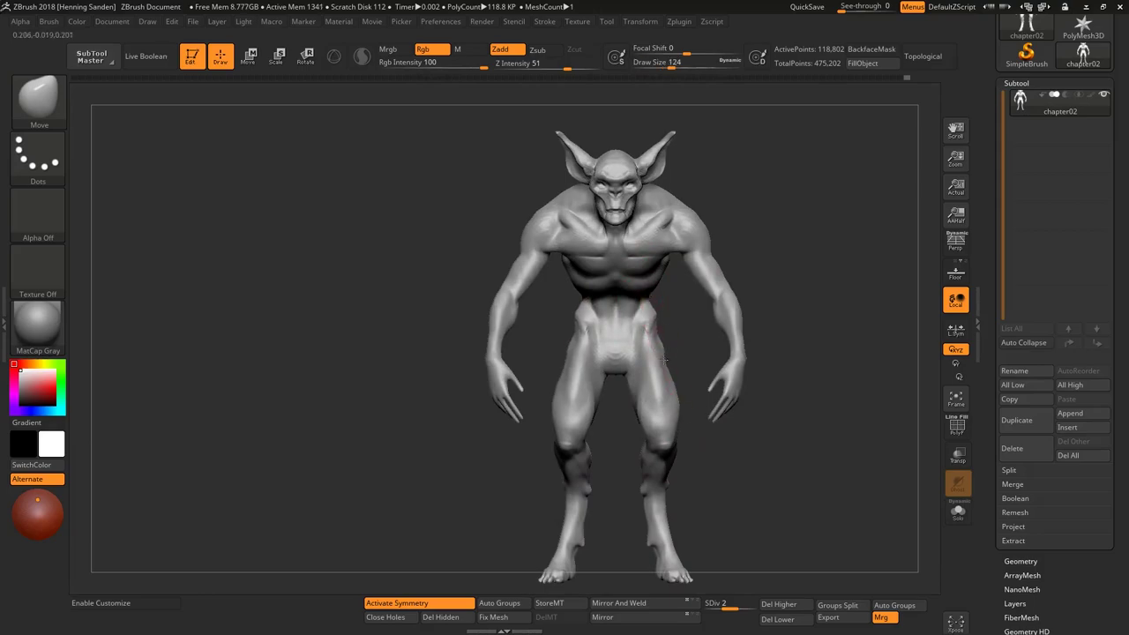
ctrl+right_drag(670, 411, 633, 304)
ctrl+right_drag(543, 338, 570, 329)
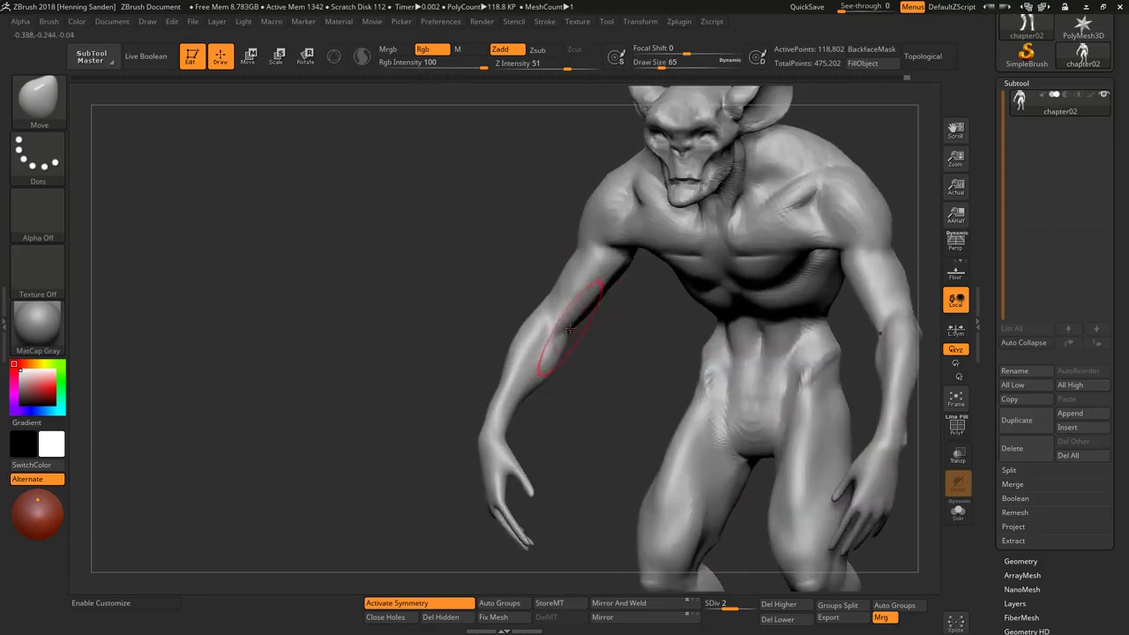
mouse_move(603, 279)
right_down()
mouse_move(618, 247)
mouse_move(593, 252)
mouse_move(615, 295)
mouse_move(650, 222)
mouse_move(682, 222)
mouse_move(492, 277)
mouse_move(511, 273)
right_up()
key(s)
drag(511, 274, 505, 274)
mouse_move(505, 274)
right_down()
mouse_move(491, 252)
mouse_move(503, 283)
mouse_move(513, 270)
mouse_move(523, 290)
right_up()
key(s)
mouse_move(506, 338)
right_down()
mouse_move(530, 276)
mouse_move(642, 368)
mouse_move(567, 276)
mouse_move(558, 371)
right_up()
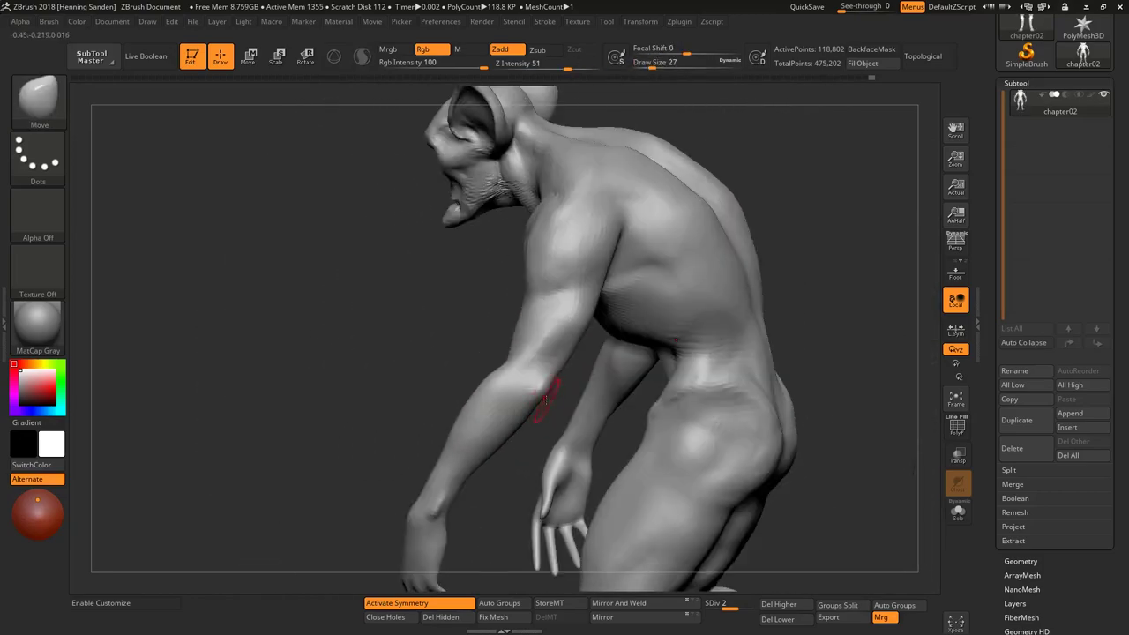
mouse_move(547, 394)
right_down()
mouse_move(562, 398)
mouse_move(582, 350)
mouse_move(643, 315)
mouse_move(580, 391)
mouse_move(614, 355)
mouse_move(693, 418)
mouse_move(679, 385)
mouse_move(686, 420)
mouse_move(668, 453)
right_up()
Switch to a smaller ClayBuildup brush to refine the shoulder and upper arm
key(b)
key(c)
key(b)
key(bracketleft)
mouse_move(674, 375)
right_down()
mouse_move(725, 354)
mouse_move(661, 415)
mouse_move(676, 382)
right_up()
Alternate Move and ClayBuildup brushes to build up the shoulder and back muscles
key(b)
key(m)
key(v)
mouse_move(784, 342)
right_down()
mouse_move(751, 315)
mouse_move(733, 365)
mouse_move(747, 329)
mouse_move(735, 314)
right_up()
key(b)
key(c)
key(b)
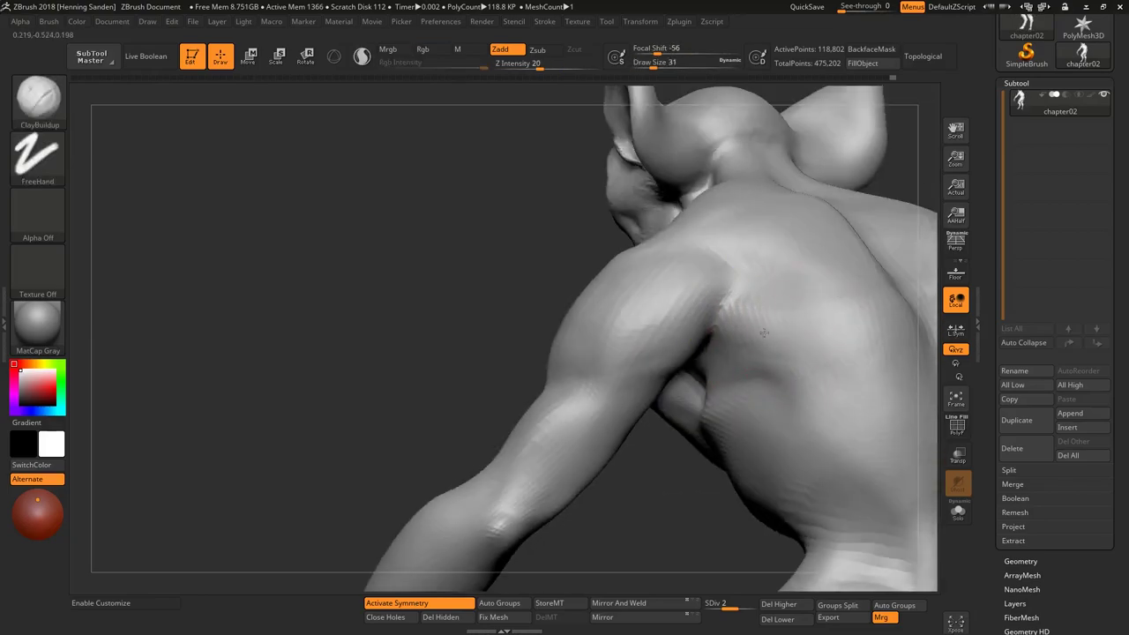
mouse_move(751, 357)
right_down()
mouse_move(745, 366)
mouse_move(758, 371)
mouse_move(746, 349)
mouse_move(735, 355)
mouse_move(754, 330)
mouse_move(807, 342)
mouse_move(856, 317)
right_up()
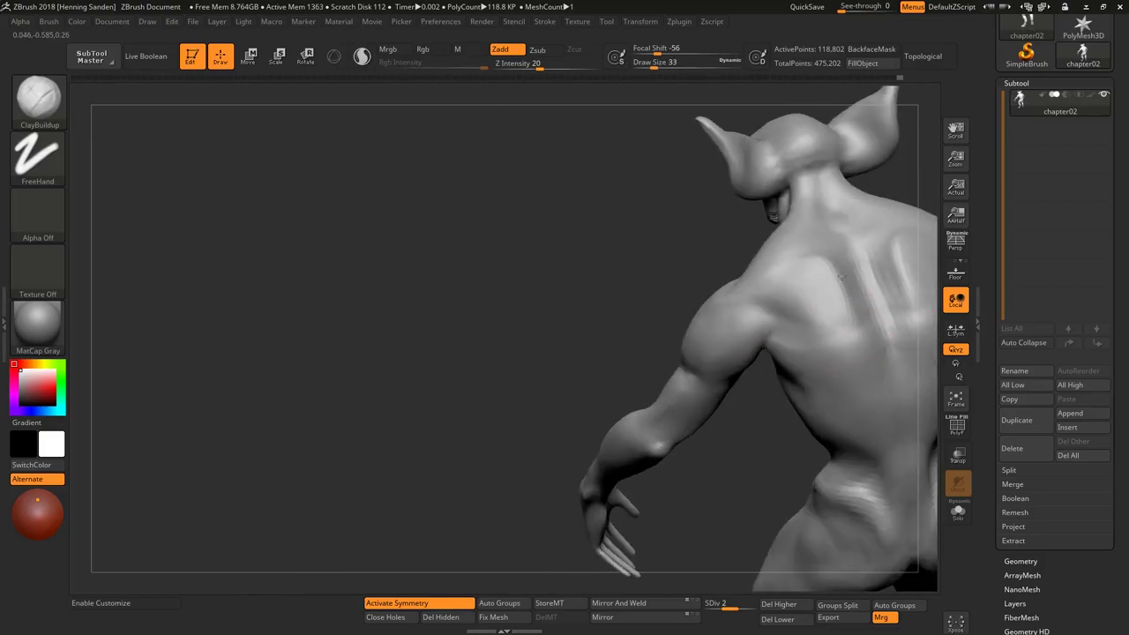
mouse_move(838, 279)
alt+right_down()
mouse_move(534, 303)
mouse_move(573, 323)
alt+right_up()
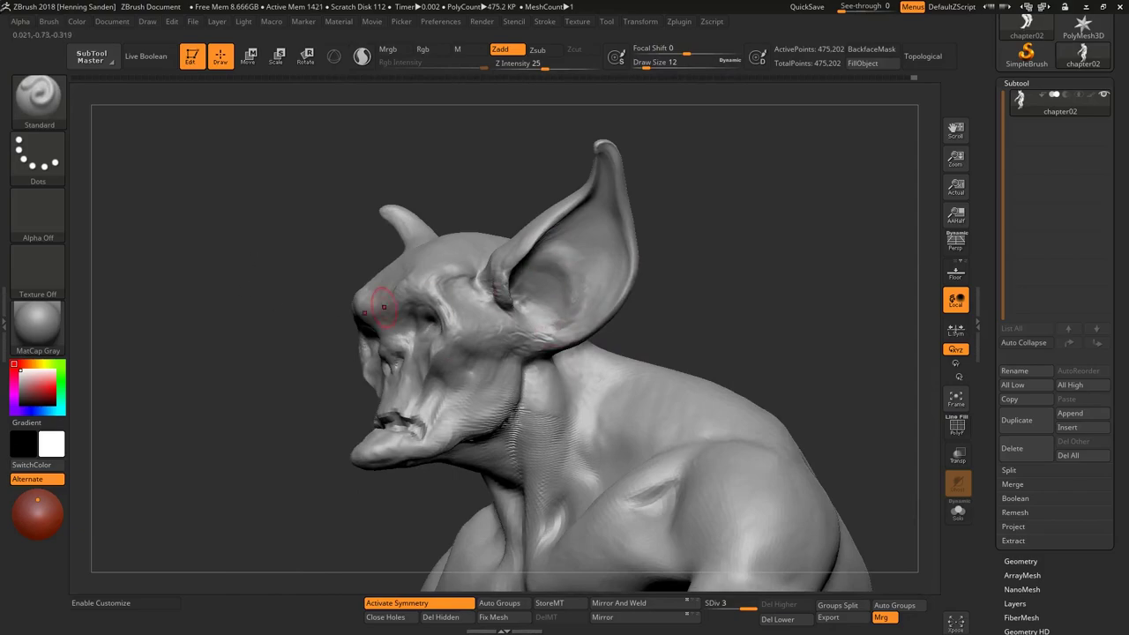
Shrink ClayBuildup to a small size and sculpt brow and face details
mouse_move(384, 306)
right_down()
mouse_move(519, 264)
mouse_move(543, 296)
mouse_move(540, 312)
mouse_move(514, 291)
mouse_move(511, 304)
mouse_move(481, 190)
right_up()
key(s)
drag(510, 288, 501, 287)
right_drag(529, 315, 538, 388)
key(b)
key(c)
key(b)
right_drag(459, 394, 535, 383)
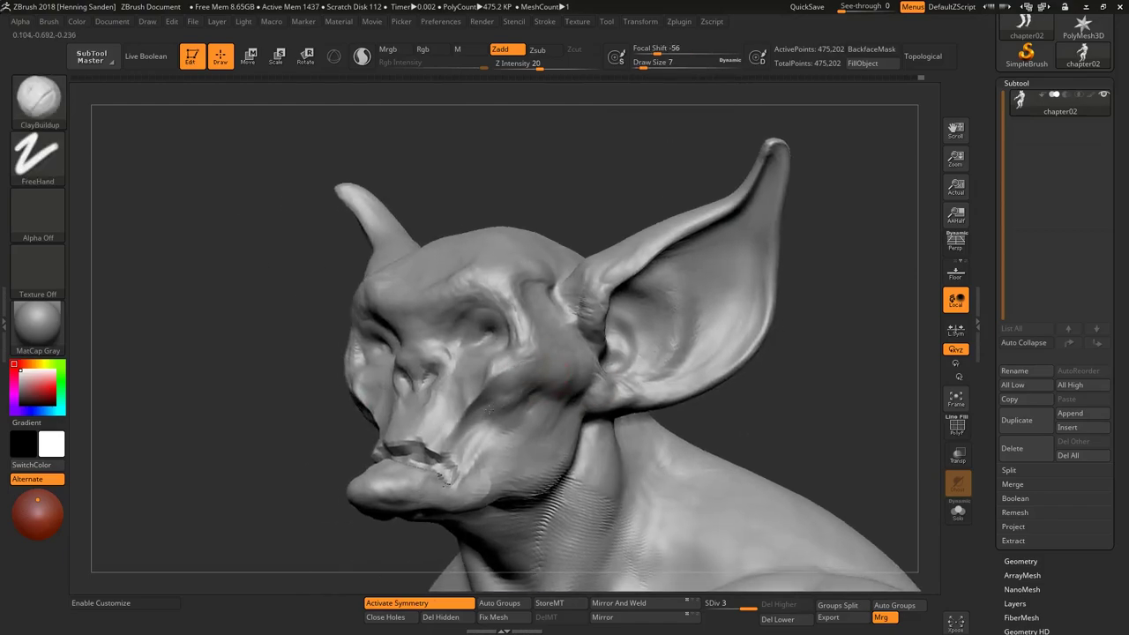
right_drag(485, 432, 532, 401)
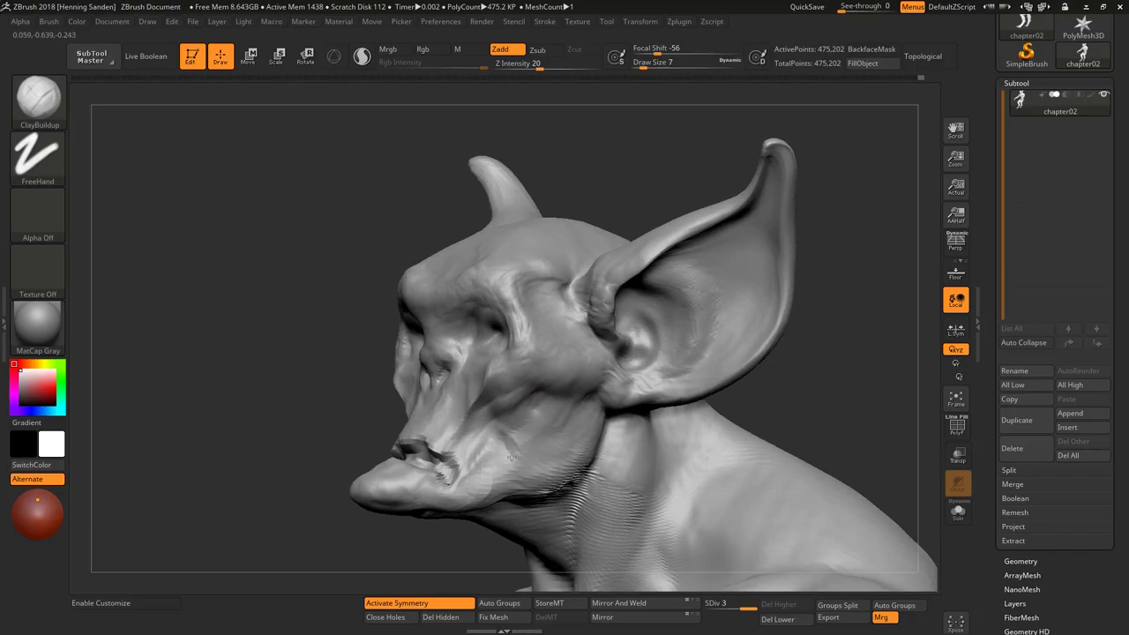
mouse_move(514, 455)
right_down()
mouse_move(573, 481)
mouse_move(521, 459)
mouse_move(547, 442)
mouse_move(587, 461)
mouse_move(613, 432)
right_up()
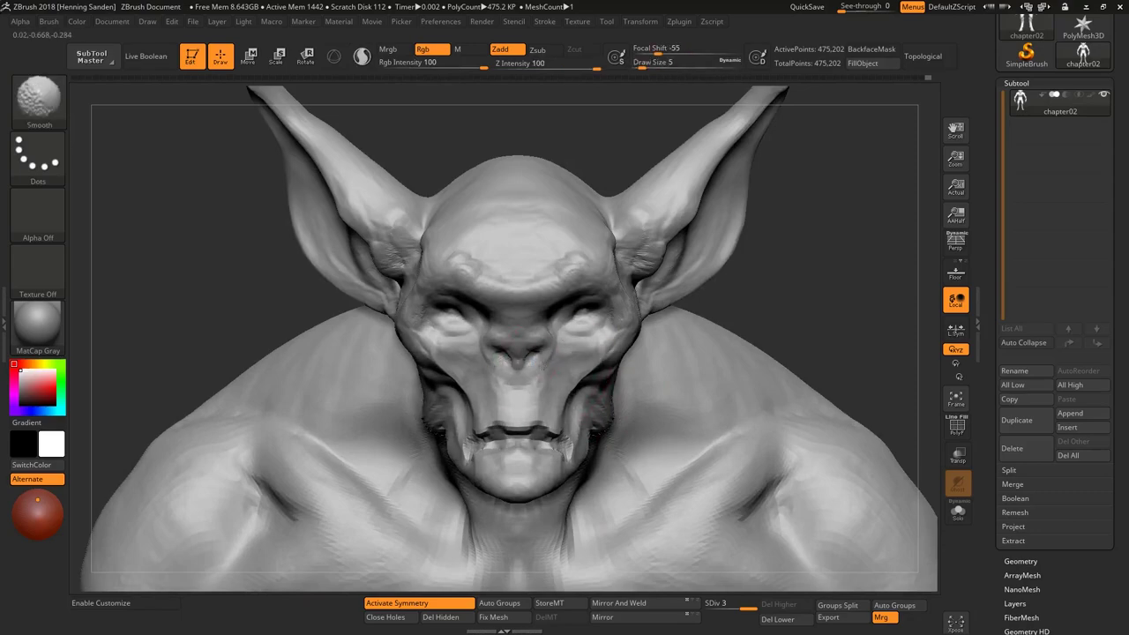
Smooth the face, then add clay detail to the ears with a progressively smaller brush
key(shift)
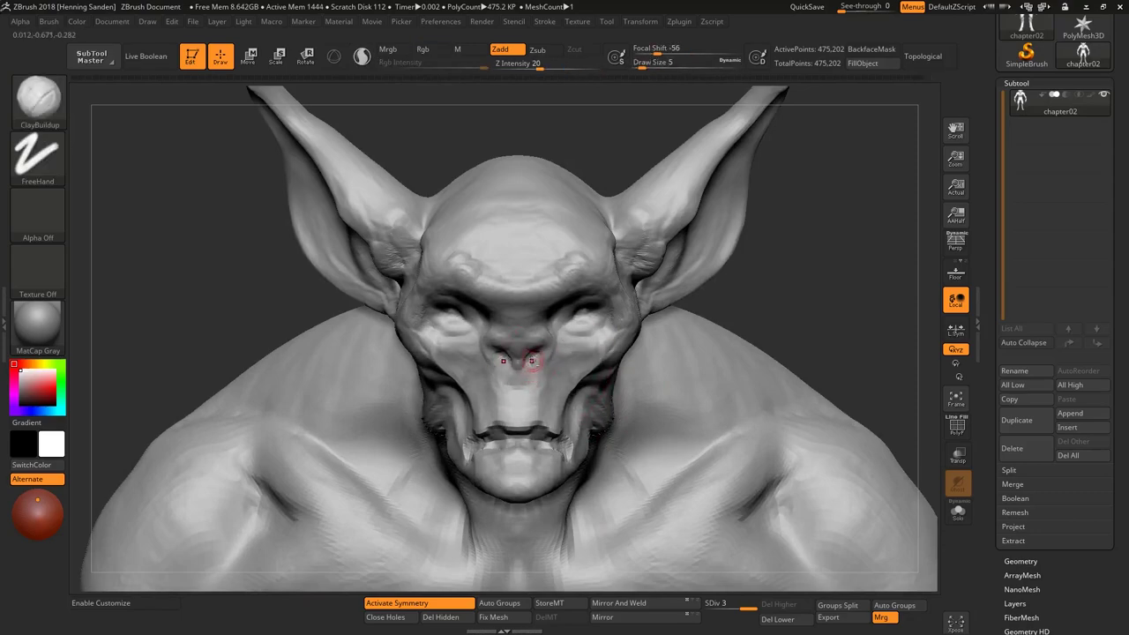
mouse_move(518, 395)
right_down()
mouse_move(468, 328)
mouse_move(530, 371)
mouse_move(565, 353)
mouse_move(573, 333)
mouse_move(511, 344)
mouse_move(502, 320)
mouse_move(479, 327)
mouse_move(446, 284)
mouse_move(593, 274)
right_up()
right_drag(587, 232, 578, 239)
key(s)
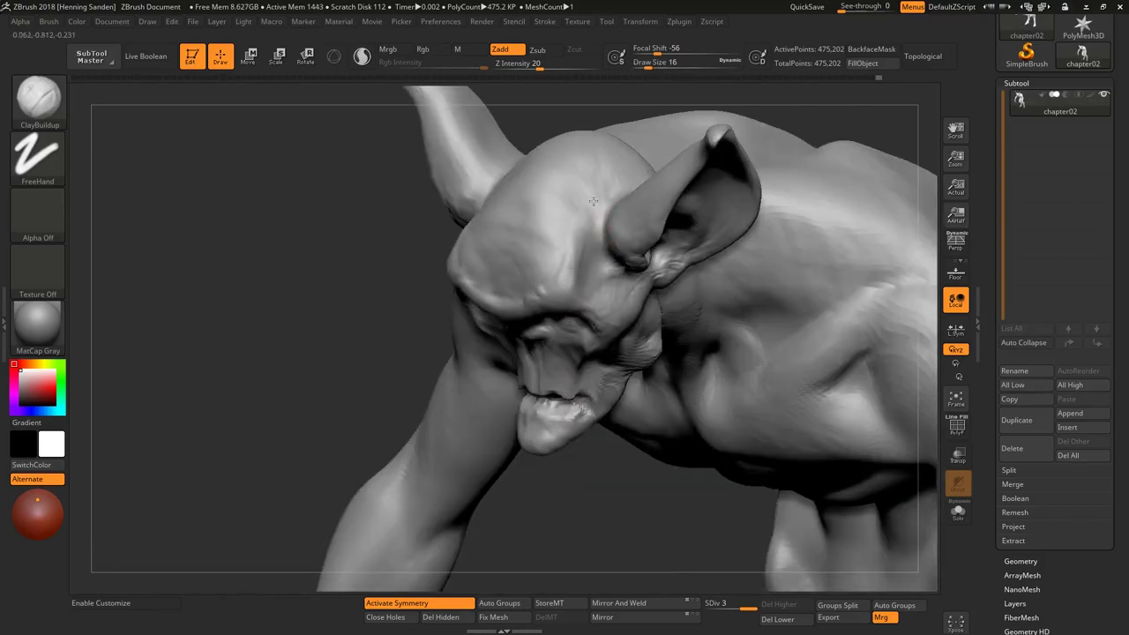
mouse_move(501, 266)
right_down()
mouse_move(547, 376)
mouse_move(517, 337)
mouse_move(483, 339)
mouse_move(538, 292)
right_up()
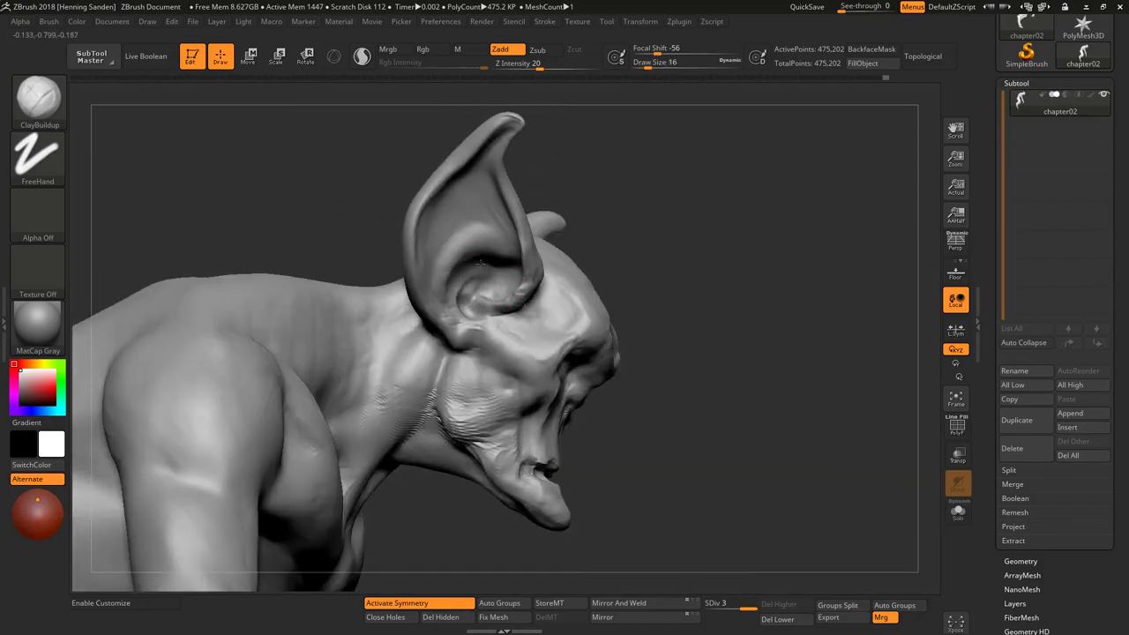
mouse_move(481, 262)
right_down()
mouse_move(447, 263)
mouse_move(557, 332)
right_up()
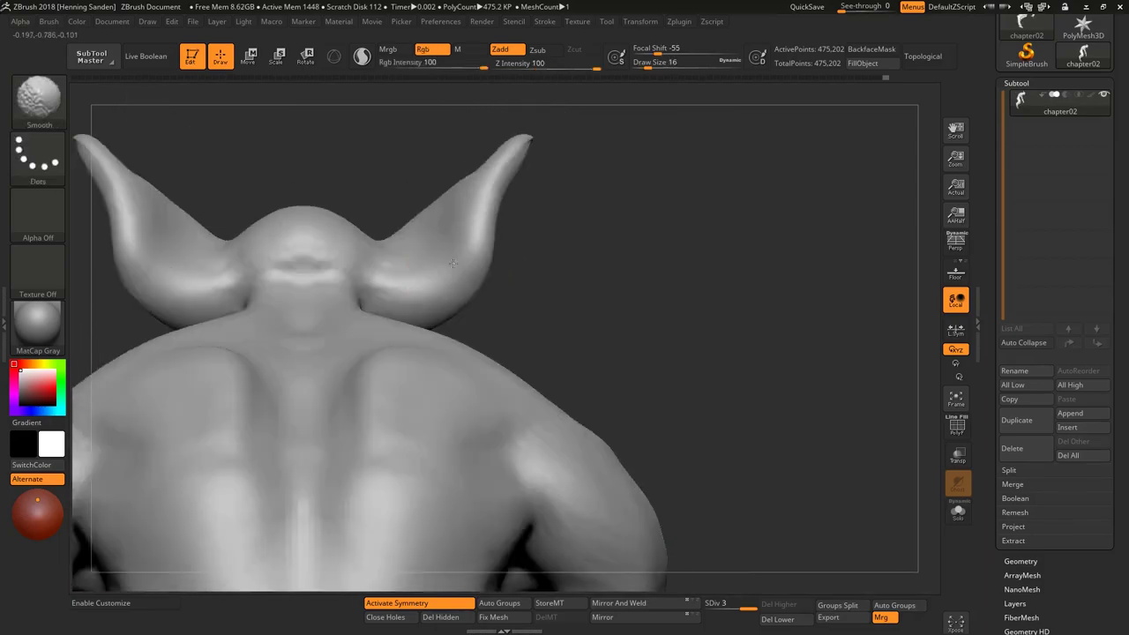
mouse_move(550, 292)
right_down()
mouse_move(518, 346)
mouse_move(494, 335)
mouse_move(528, 351)
mouse_move(535, 291)
mouse_move(502, 233)
right_up()
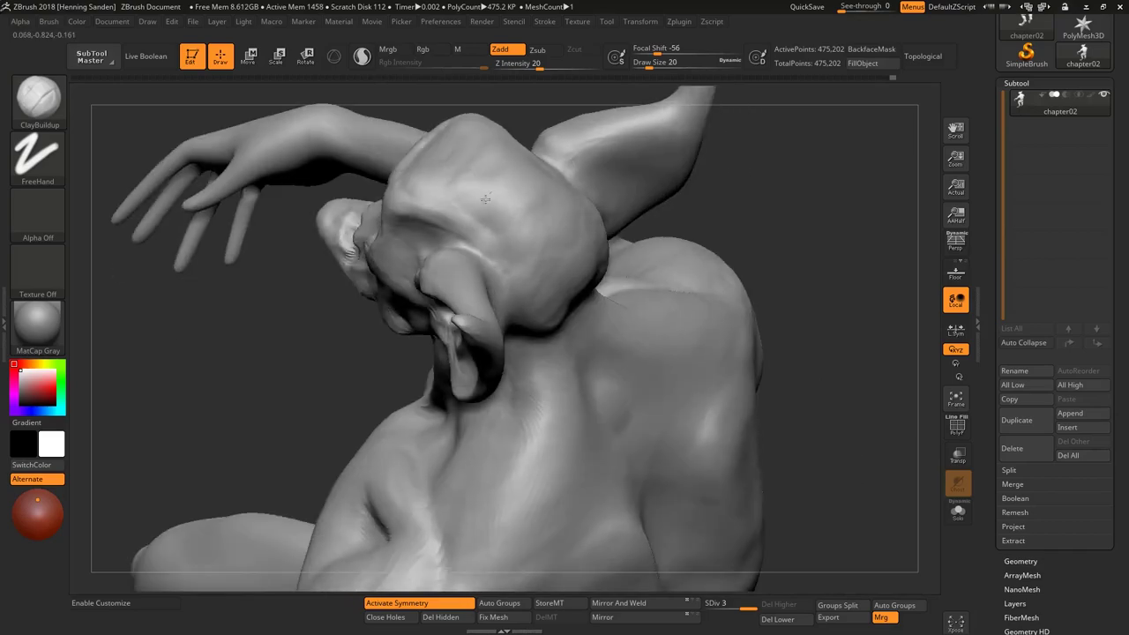
mouse_move(435, 156)
right_down()
mouse_move(504, 239)
mouse_move(499, 265)
mouse_move(511, 282)
mouse_move(490, 291)
right_up()
key([)
key([)
key([)
key([)
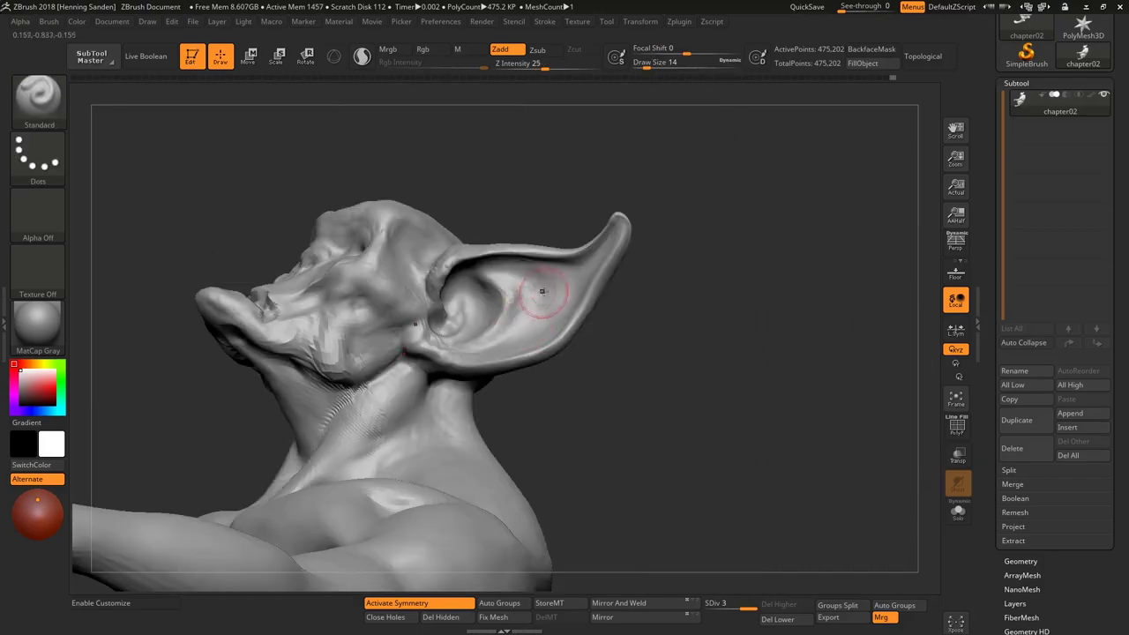
Lengthen and sweep up both ear tips with an enlarged Move brush
key(s)
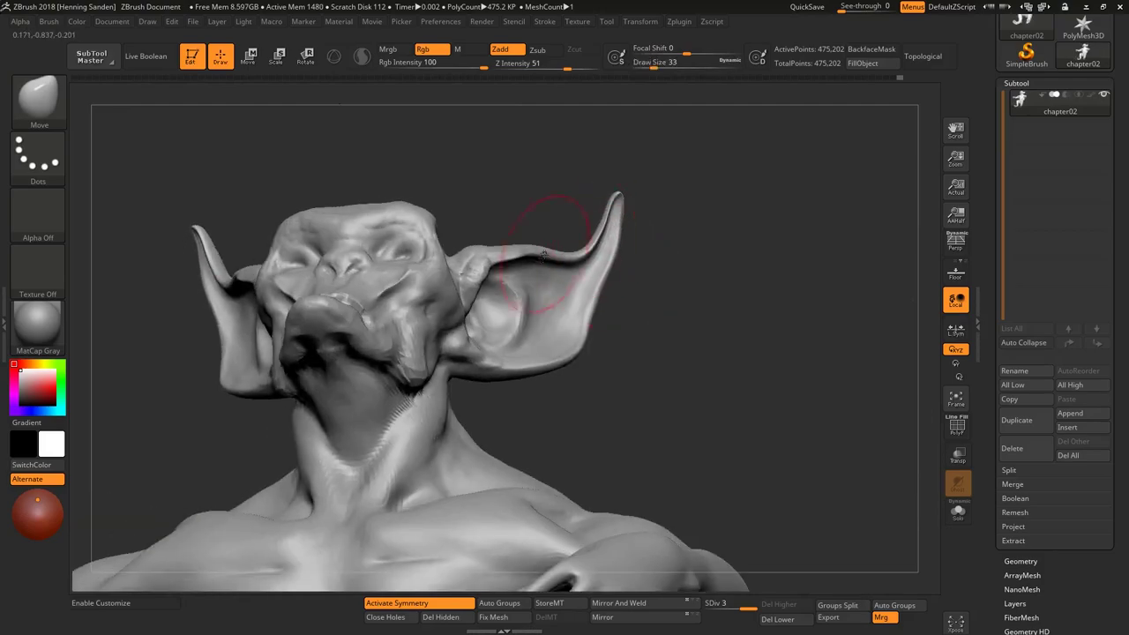
key(shift)
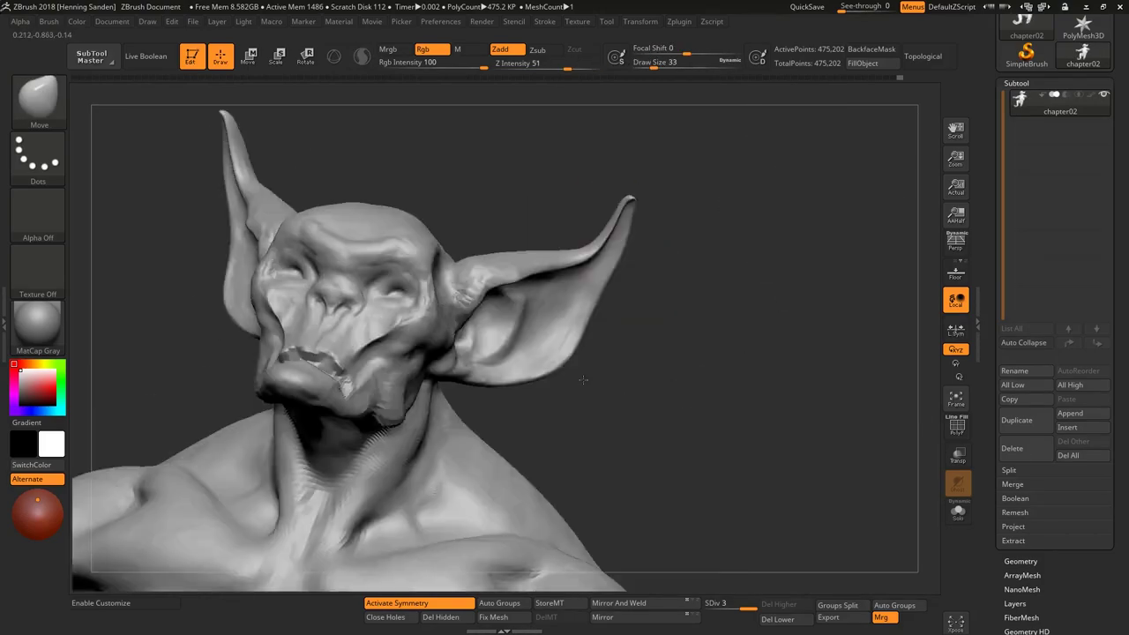
shift+right_drag(583, 352, 589, 324)
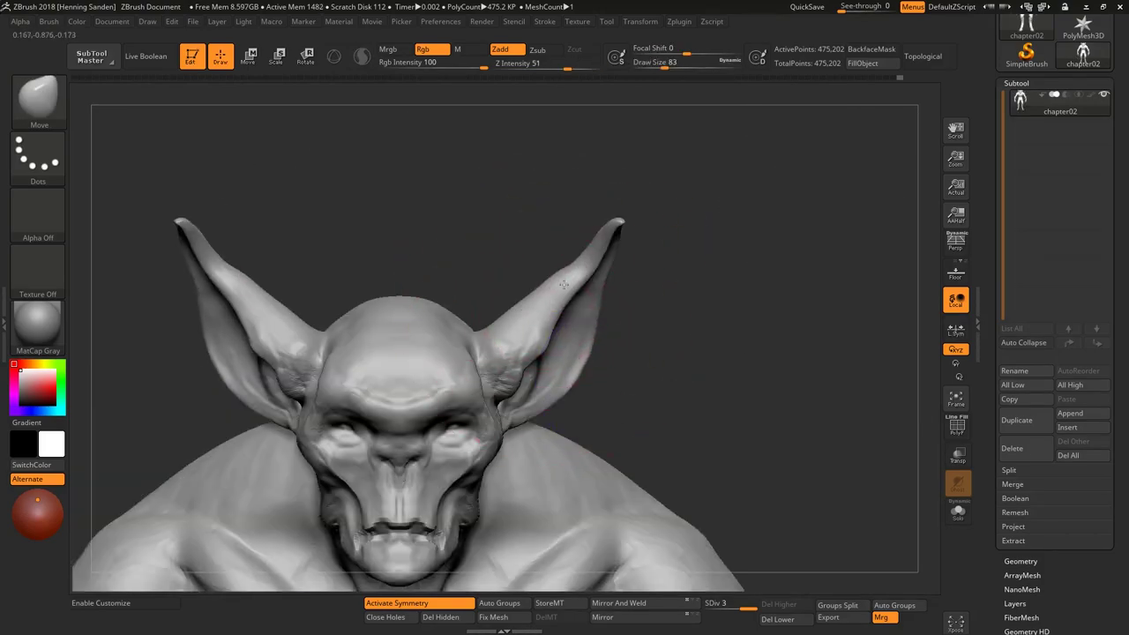
drag(589, 324, 605, 252)
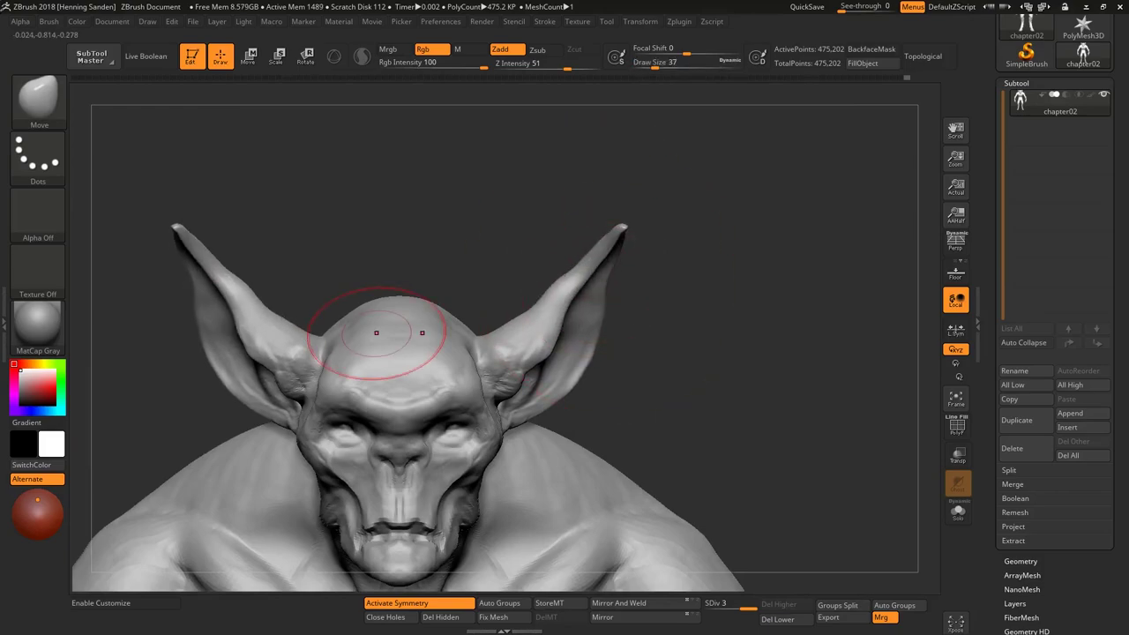
mouse_move(376, 332)
right_down()
mouse_move(550, 333)
mouse_move(566, 263)
right_up()
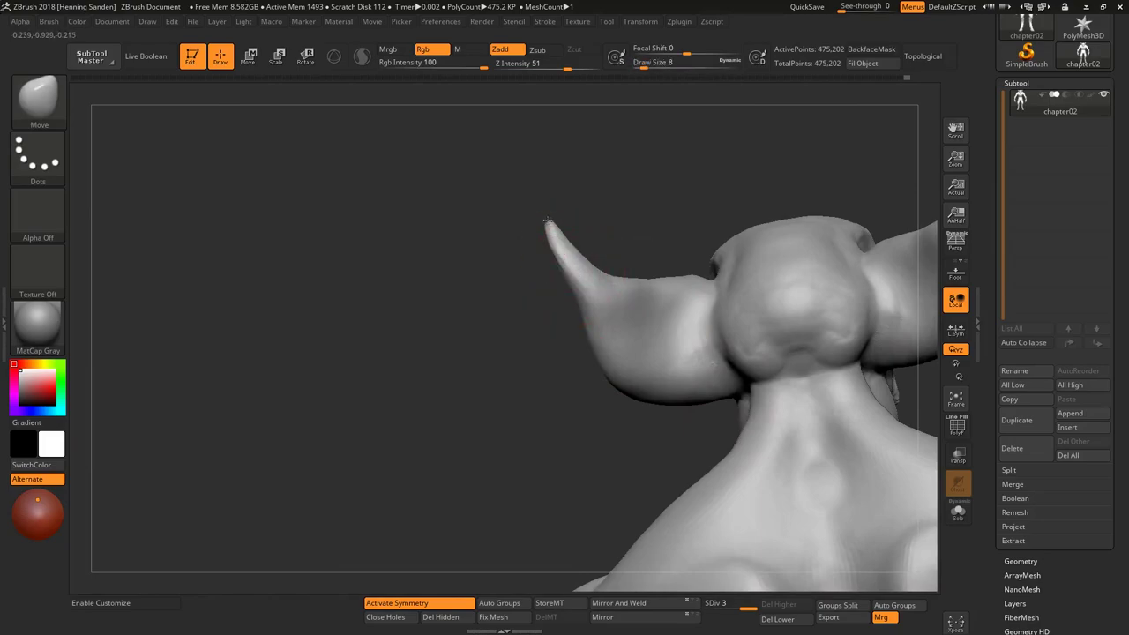
mouse_move(545, 224)
mouse_down()
mouse_move(559, 221)
mouse_move(553, 212)
mouse_up()
Drop to subdivision level 1 and resize the Move brush around the head
key(shift+d)
key(shift+d)
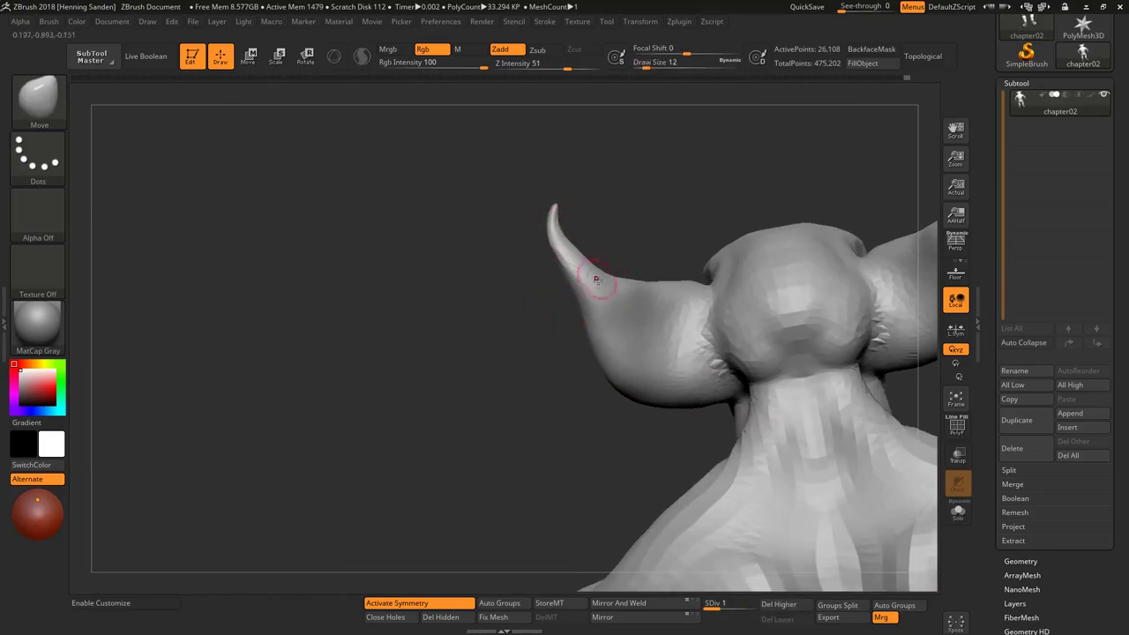
right_drag(619, 401, 605, 378)
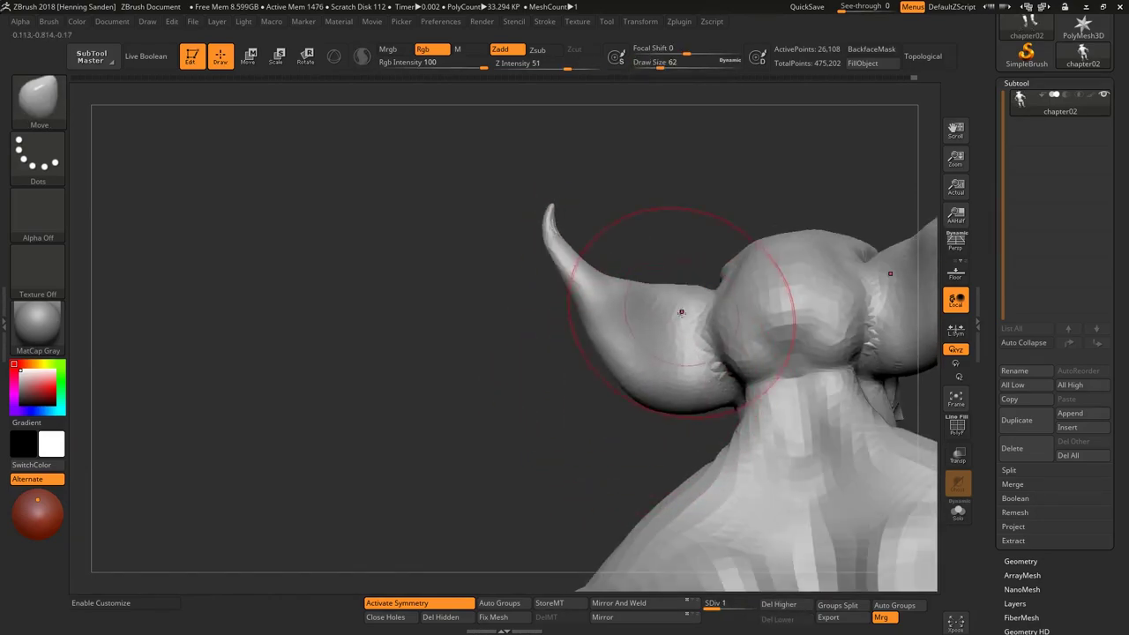
mouse_move(668, 327)
right_down()
mouse_move(699, 336)
mouse_move(684, 309)
right_up()
key(s)
drag(683, 309, 688, 265)
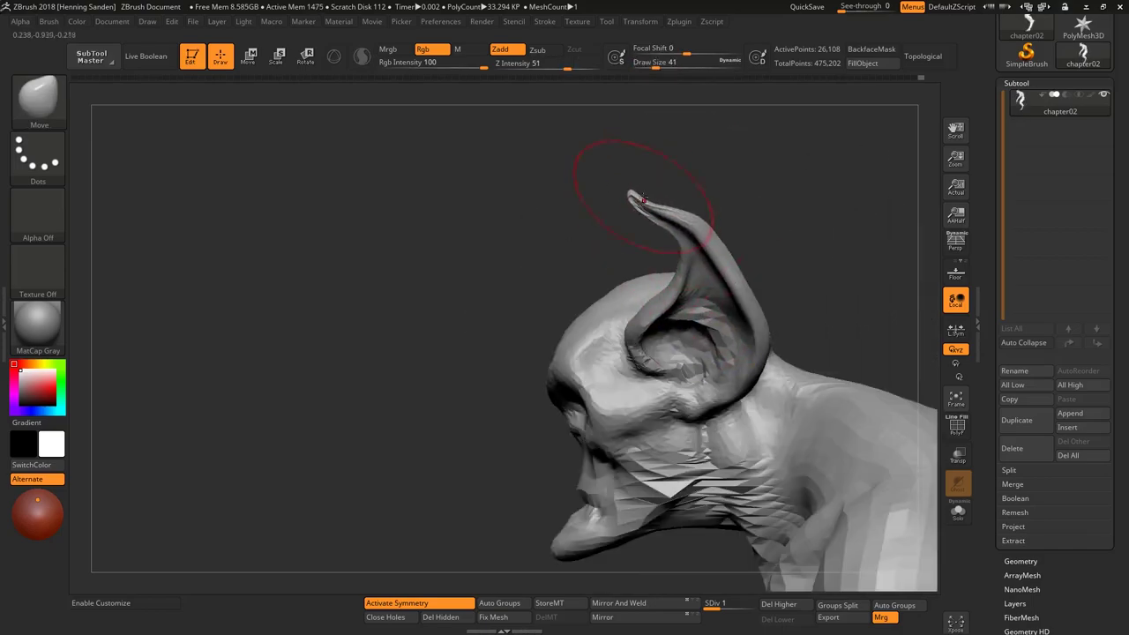
key(s)
drag(605, 171, 630, 202)
Enlarge the Move brush to about 80 and reshape the body from profile and front views
mouse_move(731, 290)
alt+right_down()
mouse_move(644, 407)
mouse_move(680, 244)
alt+right_up()
key(s)
drag(745, 245, 737, 256)
mouse_move(744, 271)
right_down()
mouse_move(692, 374)
mouse_move(609, 305)
right_up()
key(s)
drag(609, 304, 635, 318)
mouse_move(636, 318)
right_down()
mouse_move(680, 404)
mouse_move(565, 291)
mouse_move(397, 229)
mouse_move(235, 198)
mouse_move(569, 196)
mouse_move(547, 202)
mouse_move(579, 186)
right_up()
key(s)
drag(566, 198, 535, 211)
key(s)
drag(573, 352, 547, 352)
mouse_move(542, 353)
right_down()
mouse_move(586, 332)
mouse_move(484, 323)
mouse_move(542, 302)
mouse_move(524, 268)
mouse_move(578, 282)
mouse_move(603, 327)
mouse_move(592, 277)
right_up()
Hide the arm to isolate the body, then bring the arm back into view
ctrl+shift+click(465, 313)
ctrl+shift+click(465, 313)
key(s)
mouse_move(582, 254)
mouse_down()
mouse_move(680, 233)
mouse_move(664, 215)
mouse_up()
ctrl+shift+click(726, 241)
mouse_move(726, 241)
right_down()
mouse_move(569, 265)
mouse_move(529, 318)
mouse_move(590, 412)
right_up()
Build up the front of the shin with a smaller brush
key(shift)
key(shift)
key(bracketright)
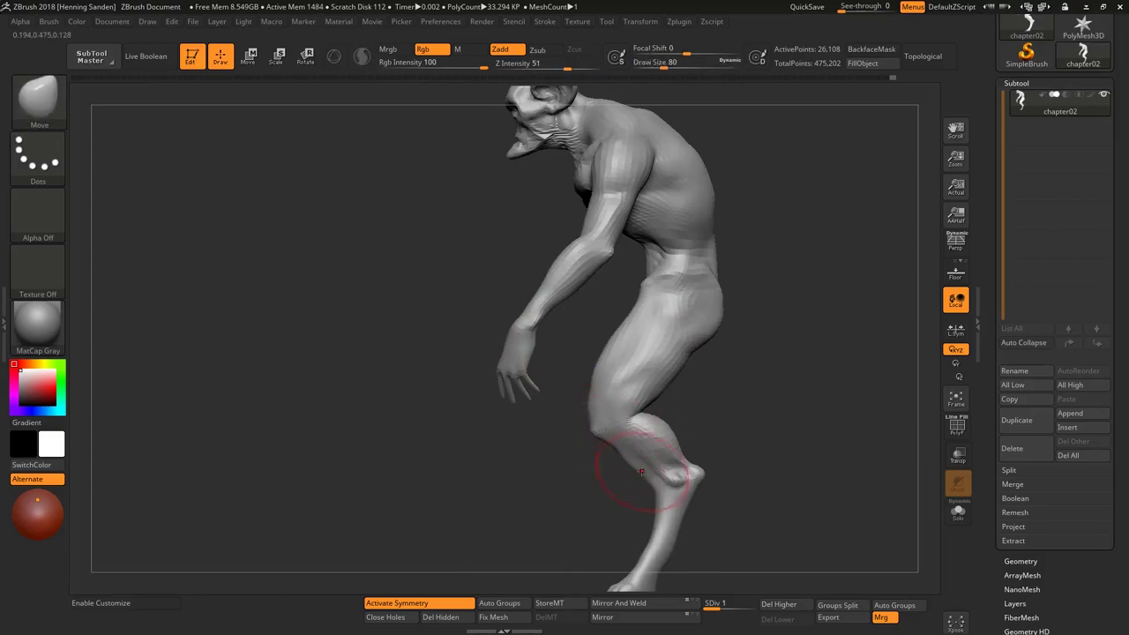
mouse_move(668, 362)
right_down()
mouse_move(650, 327)
mouse_move(662, 429)
mouse_move(670, 423)
mouse_move(697, 469)
mouse_move(666, 430)
right_up()
key(s)
key(s)
click(663, 414)
mouse_move(374, 418)
right_down()
mouse_move(676, 433)
mouse_move(679, 483)
mouse_move(668, 460)
mouse_move(630, 491)
mouse_move(574, 472)
mouse_move(630, 440)
right_up()
key(s)
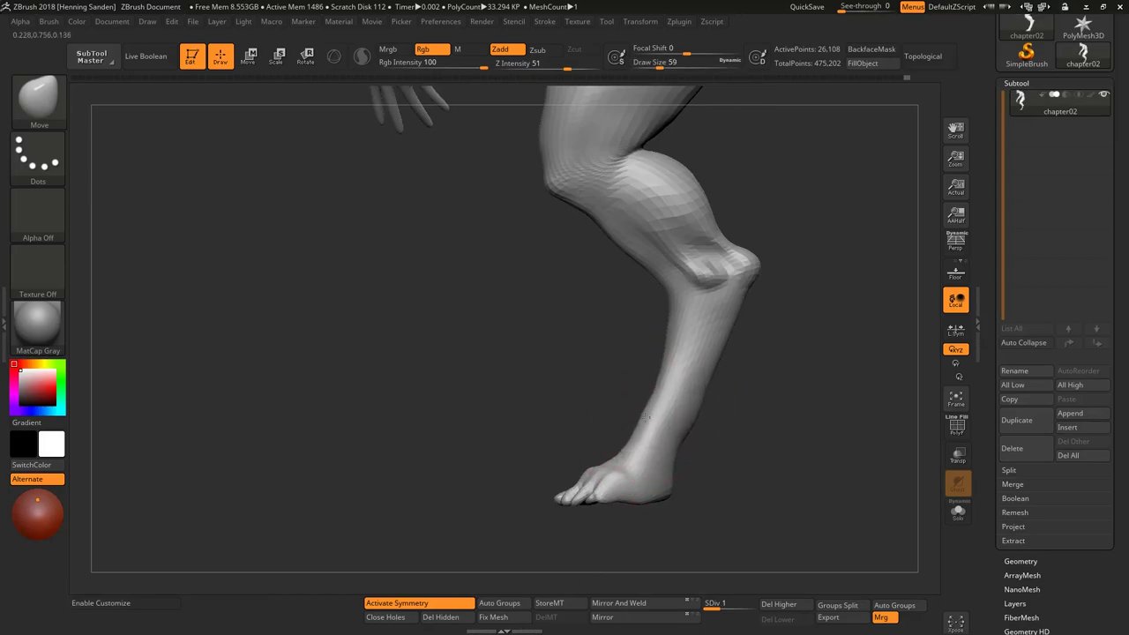
drag(646, 415, 651, 402)
Narrow the calves on both legs from a rear view with a larger brush
key(s)
drag(663, 500, 672, 495)
mouse_move(672, 496)
right_down()
mouse_move(668, 459)
mouse_move(703, 476)
right_up()
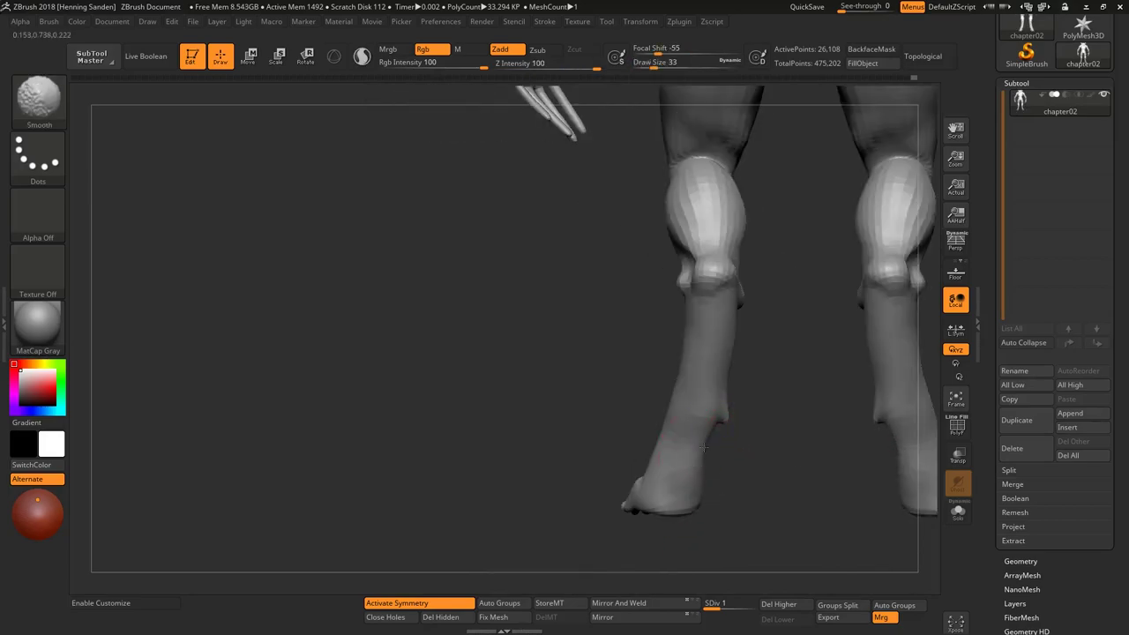
mouse_move(711, 434)
right_down()
mouse_move(730, 422)
mouse_move(705, 468)
mouse_move(661, 313)
right_up()
key(s)
drag(618, 406, 623, 417)
mouse_move(631, 424)
right_down()
mouse_move(676, 379)
mouse_move(676, 302)
right_up()
key(s)
drag(676, 303, 715, 309)
mouse_move(716, 362)
mouse_down()
mouse_move(696, 349)
mouse_move(719, 346)
mouse_up()
Resize the brush and zoom in on the hips and thighs
key(s)
shift+drag(731, 391, 726, 429)
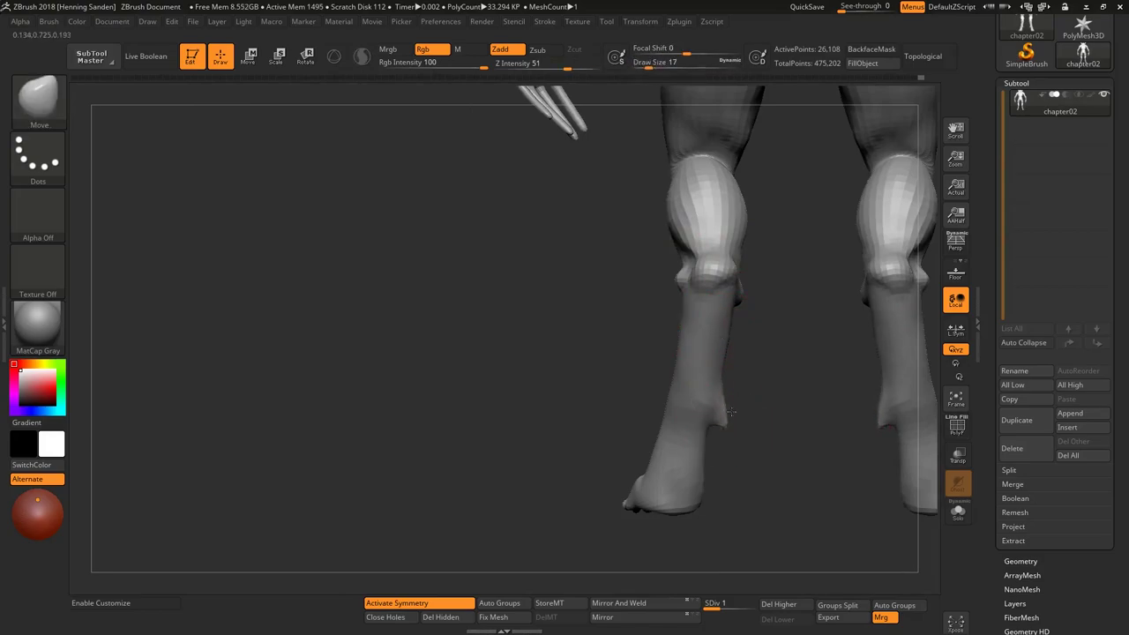
mouse_move(729, 413)
ctrl+right_down()
mouse_move(644, 304)
mouse_move(680, 353)
mouse_move(644, 378)
mouse_move(657, 366)
ctrl+right_up()
Orbit the figure to inspect its back, sides and front
key(ctrl)
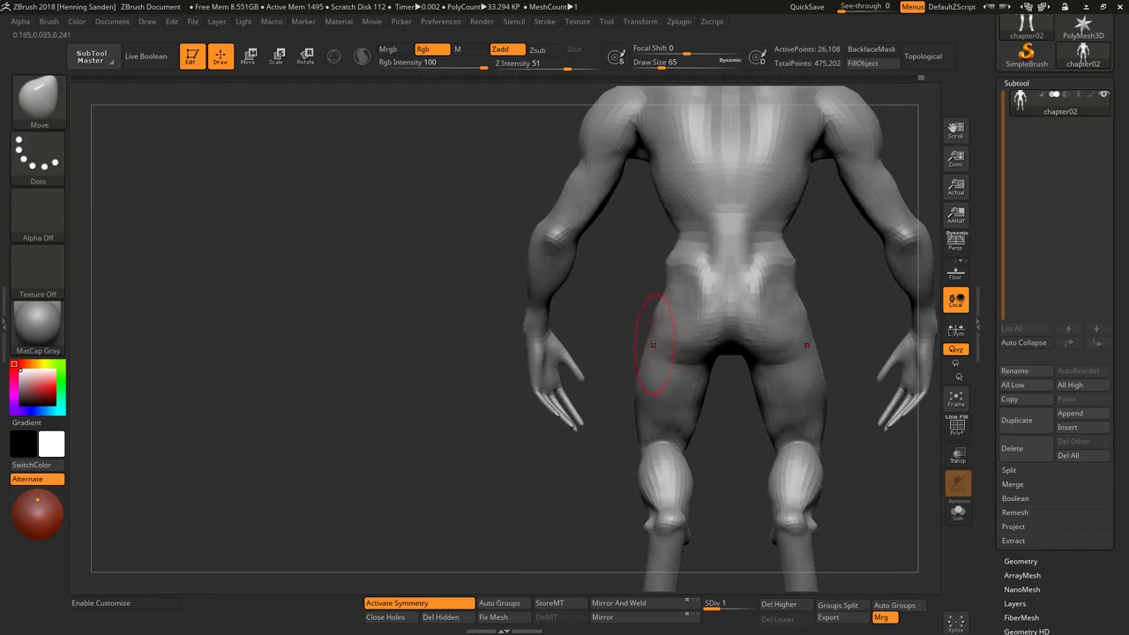
right_drag(542, 327, 578, 314)
right_drag(538, 280, 672, 203)
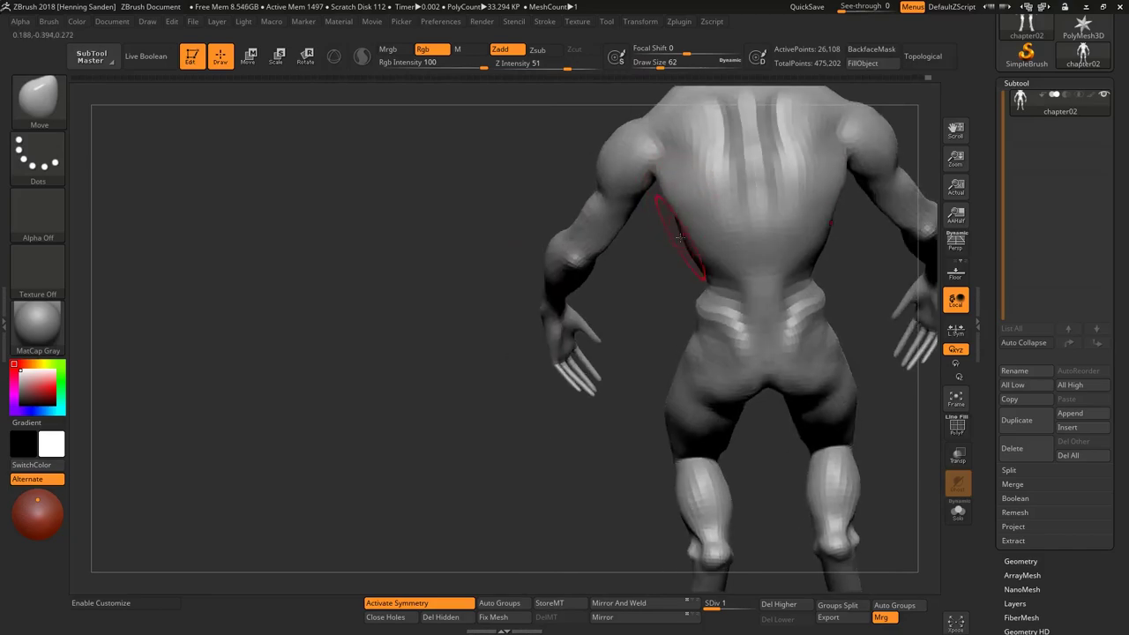
drag(681, 236, 695, 242)
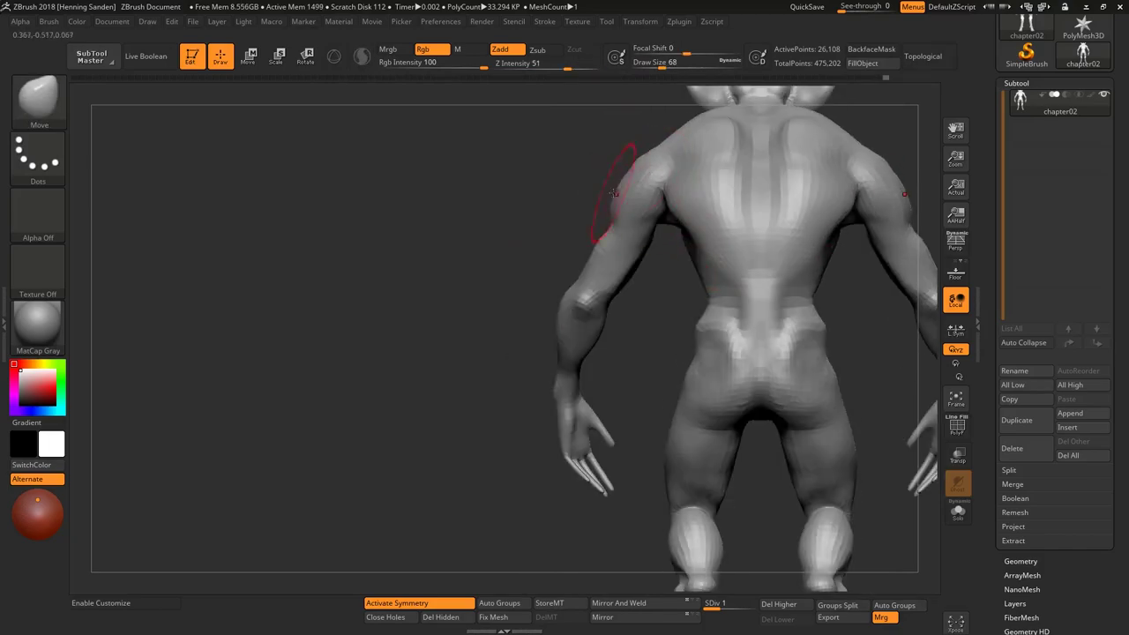
drag(613, 192, 610, 191)
mouse_move(546, 220)
mouse_down()
mouse_move(565, 234)
mouse_move(537, 219)
mouse_up()
mouse_move(589, 229)
right_down()
mouse_move(529, 189)
mouse_move(567, 223)
mouse_move(588, 182)
mouse_move(590, 264)
mouse_move(631, 214)
mouse_move(559, 339)
mouse_move(552, 334)
mouse_move(588, 298)
mouse_move(497, 276)
mouse_move(513, 291)
mouse_move(454, 227)
mouse_move(482, 284)
mouse_move(631, 297)
mouse_move(553, 300)
mouse_move(542, 252)
mouse_move(459, 333)
right_up()
Check the flat-black silhouette, enlarge the brush to 108 and switch to ClayBuildup for the back
key(s)
key(v)
key(v)
key(s)
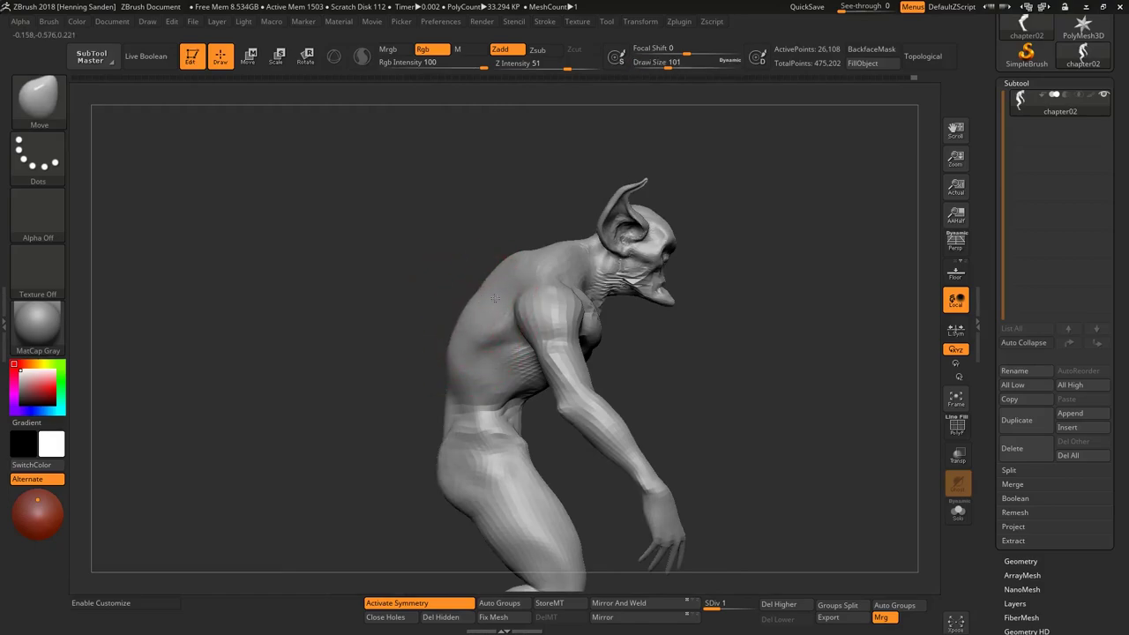
mouse_move(485, 404)
right_down()
mouse_move(441, 370)
mouse_move(453, 341)
mouse_move(416, 404)
mouse_move(560, 375)
mouse_move(538, 362)
mouse_move(462, 433)
right_up()
key(b)
key(c)
key(b)
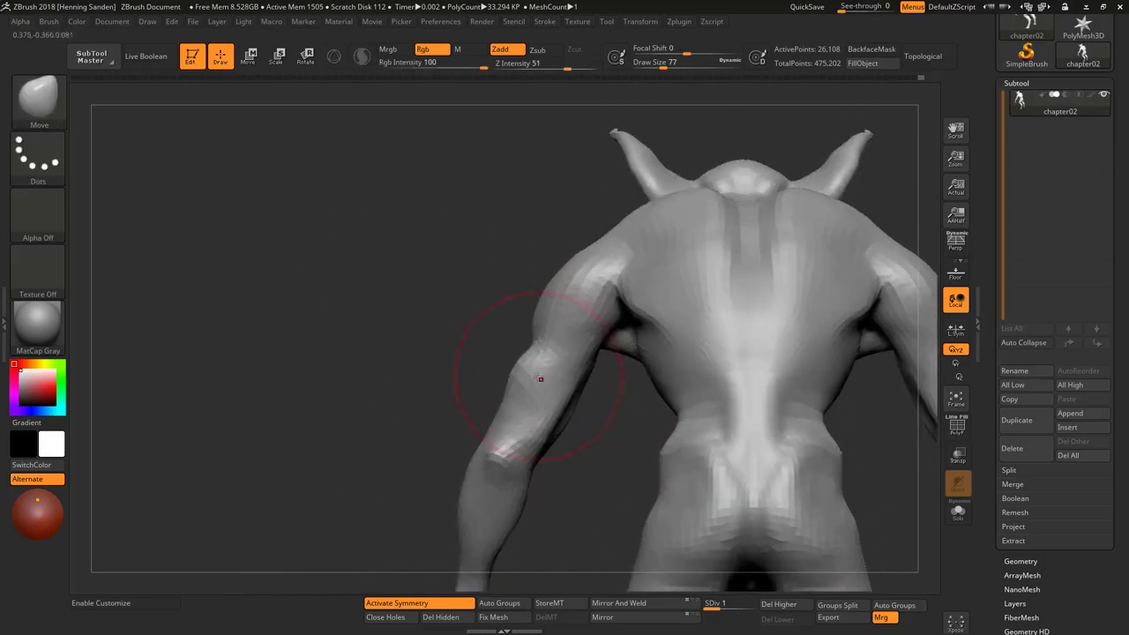
mouse_move(516, 373)
right_down()
mouse_move(529, 353)
mouse_move(582, 391)
mouse_move(675, 355)
mouse_move(651, 443)
mouse_move(520, 383)
mouse_move(547, 399)
mouse_move(530, 379)
mouse_move(540, 370)
mouse_move(524, 374)
mouse_move(523, 392)
right_up()
key(s)
key(s)
Turn on Topological, then hide everything but the hands and frame them
click(926, 57)
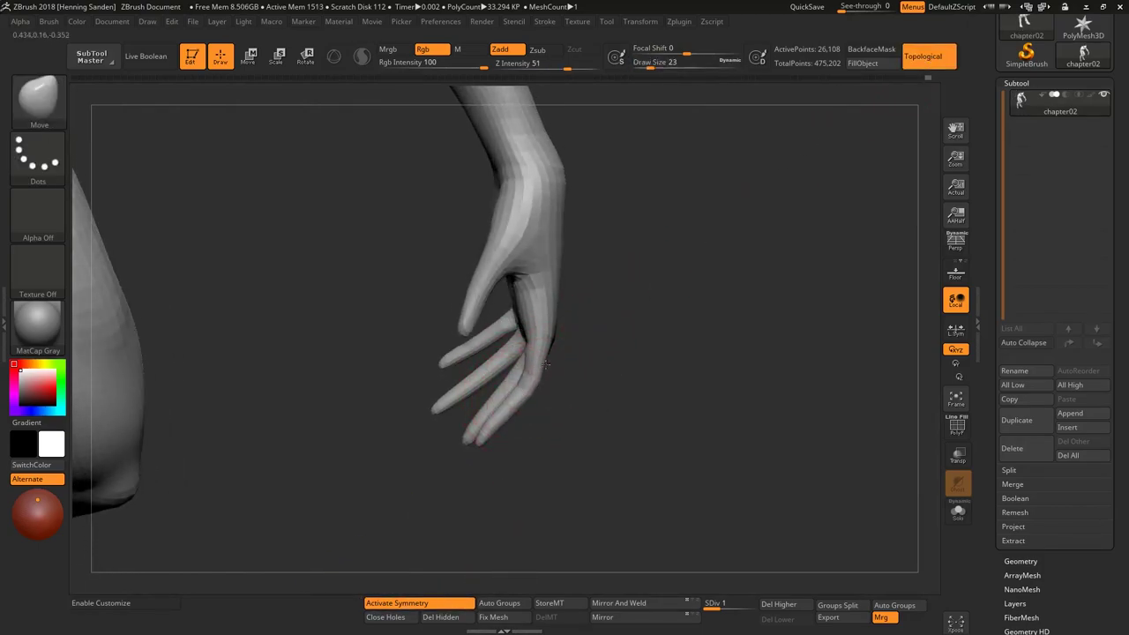
mouse_move(485, 427)
right_down()
mouse_move(519, 356)
mouse_move(585, 433)
right_up()
ctrl+shift+drag(386, 260, 592, 479)
key(f)
mouse_move(600, 364)
right_down()
mouse_move(517, 390)
mouse_move(555, 347)
mouse_move(546, 414)
right_up()
Lengthen and curl the fingers with the Move brush sized between 16 and 49
drag(548, 415, 543, 415)
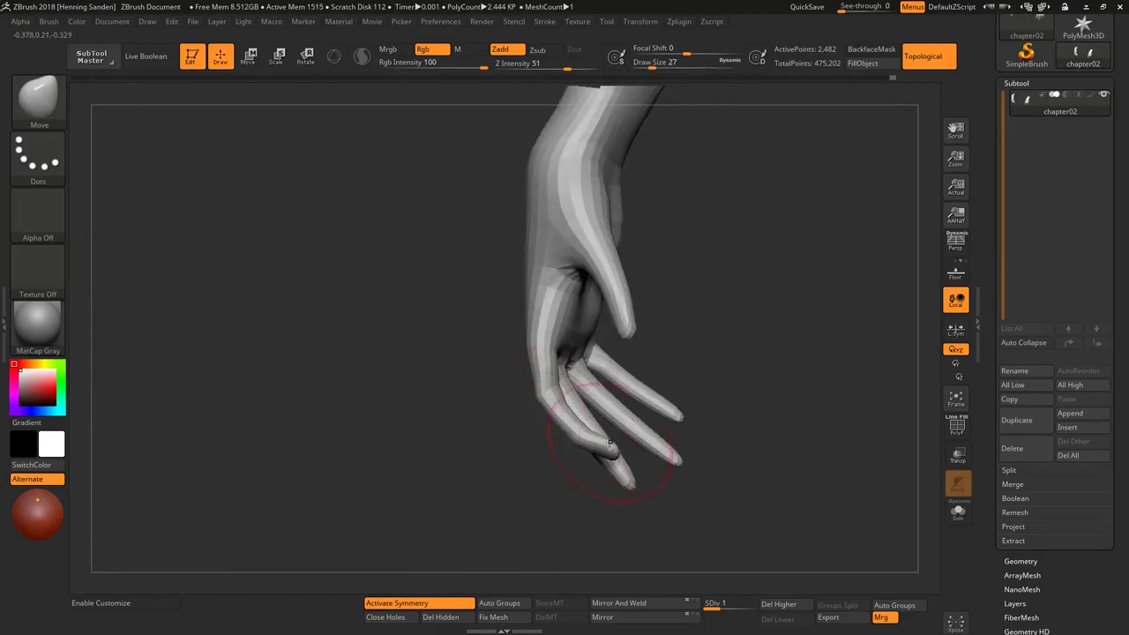
mouse_move(585, 429)
right_down()
mouse_move(604, 430)
mouse_move(603, 455)
right_up()
key(bracketright)
key(bracketright)
key(bracketright)
key(bracketleft)
key(bracketleft)
key(bracketleft)
mouse_move(634, 364)
right_down()
mouse_move(695, 353)
mouse_move(597, 326)
mouse_move(617, 214)
mouse_move(719, 278)
mouse_move(713, 411)
mouse_move(462, 467)
mouse_move(466, 428)
right_up()
key(bracketright)
key(bracketright)
key(s)
drag(466, 428, 467, 403)
mouse_move(468, 403)
right_down()
mouse_move(486, 402)
mouse_move(537, 327)
mouse_move(520, 303)
mouse_move(572, 335)
mouse_move(600, 396)
mouse_move(585, 353)
mouse_move(613, 275)
right_up()
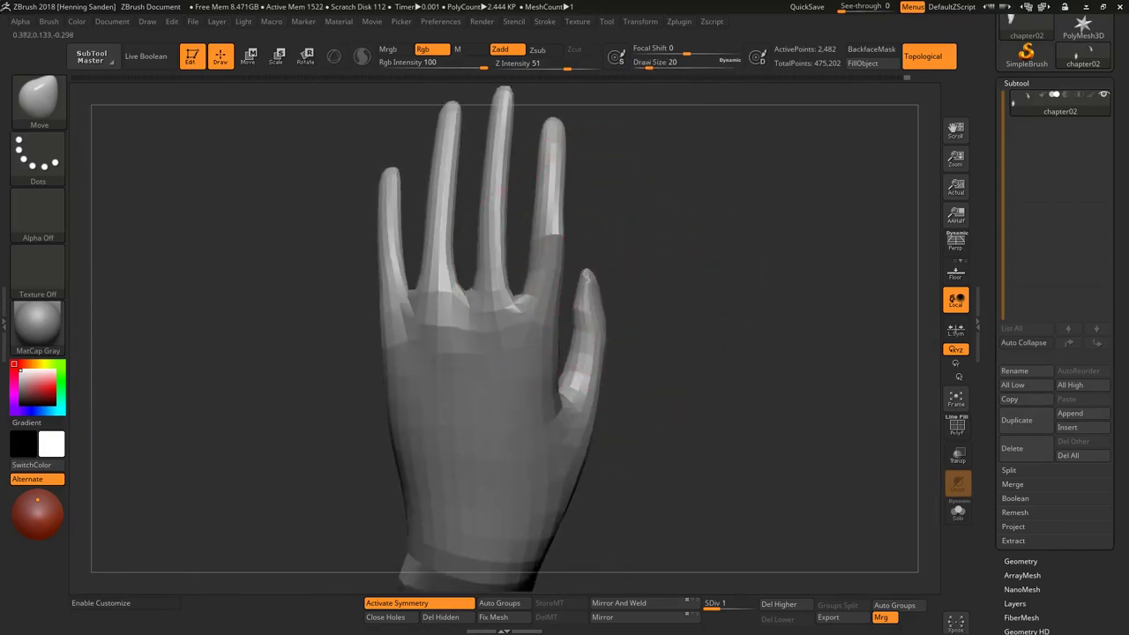
mouse_move(603, 328)
right_down()
mouse_move(594, 311)
mouse_move(612, 252)
mouse_move(670, 240)
mouse_move(665, 249)
mouse_move(530, 214)
mouse_move(630, 232)
mouse_move(668, 259)
mouse_move(697, 314)
mouse_move(732, 265)
mouse_move(681, 264)
mouse_move(652, 287)
right_up()
key(s)
mouse_move(584, 280)
right_down()
mouse_move(567, 233)
mouse_move(579, 244)
mouse_move(509, 329)
mouse_move(580, 287)
mouse_move(585, 299)
mouse_move(597, 252)
mouse_move(638, 249)
right_up()
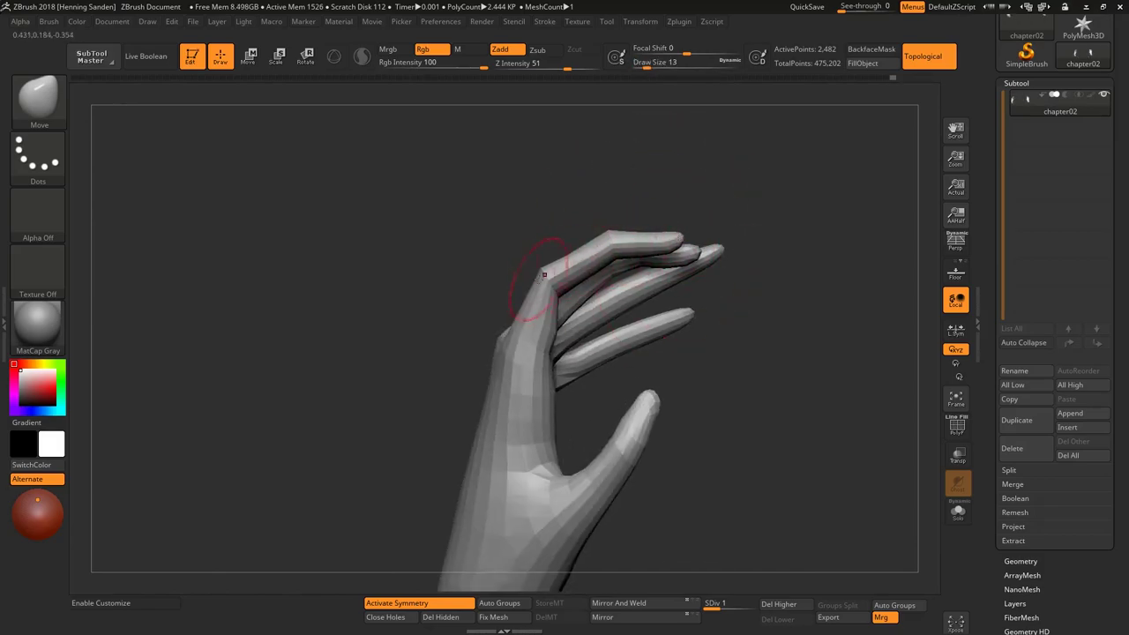
Inspect the curled hand from back and palm, briefly trying Transpose Rotate before returning to Move
right_drag(539, 276, 531, 298)
mouse_move(506, 335)
right_down()
mouse_move(494, 330)
mouse_move(505, 247)
mouse_move(534, 209)
mouse_move(564, 256)
mouse_move(606, 277)
mouse_move(588, 262)
mouse_move(592, 249)
mouse_move(510, 330)
mouse_move(528, 222)
right_up()
mouse_move(573, 261)
right_down()
mouse_move(529, 223)
mouse_move(544, 264)
mouse_move(606, 317)
mouse_move(552, 393)
mouse_move(577, 199)
right_up()
key(r)
key(q)
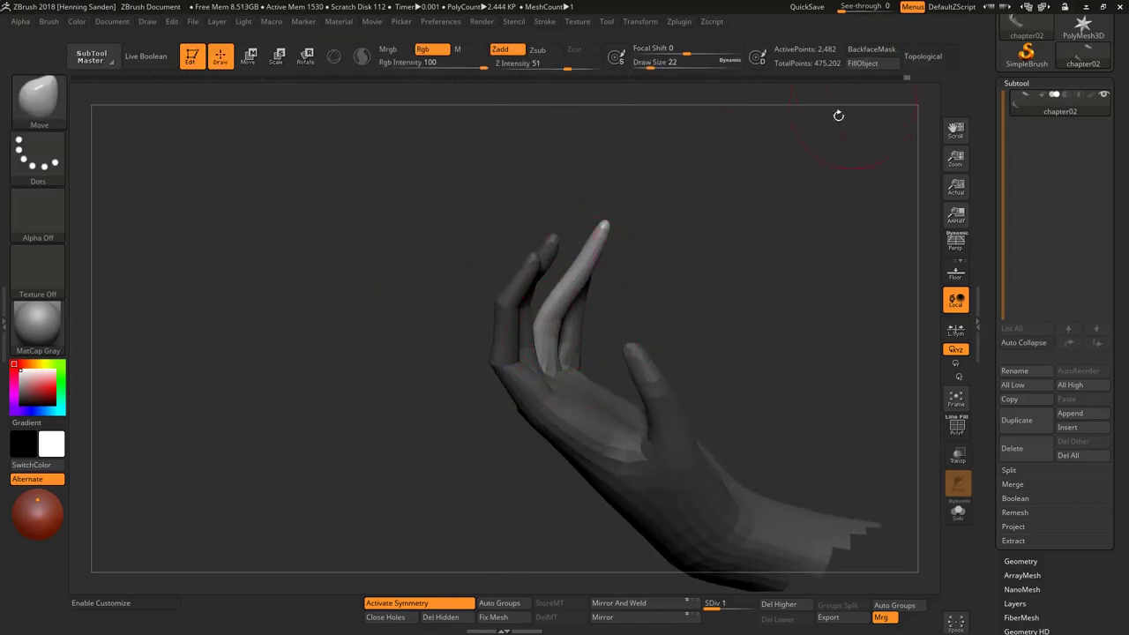
Curl the fingers upward with the Move brush at size 46, from back and side views
mouse_move(766, 172)
right_down()
mouse_move(524, 352)
mouse_move(555, 290)
mouse_move(542, 277)
mouse_move(542, 315)
mouse_move(546, 294)
mouse_move(517, 280)
mouse_move(516, 214)
mouse_move(537, 232)
mouse_move(533, 281)
mouse_move(565, 292)
right_up()
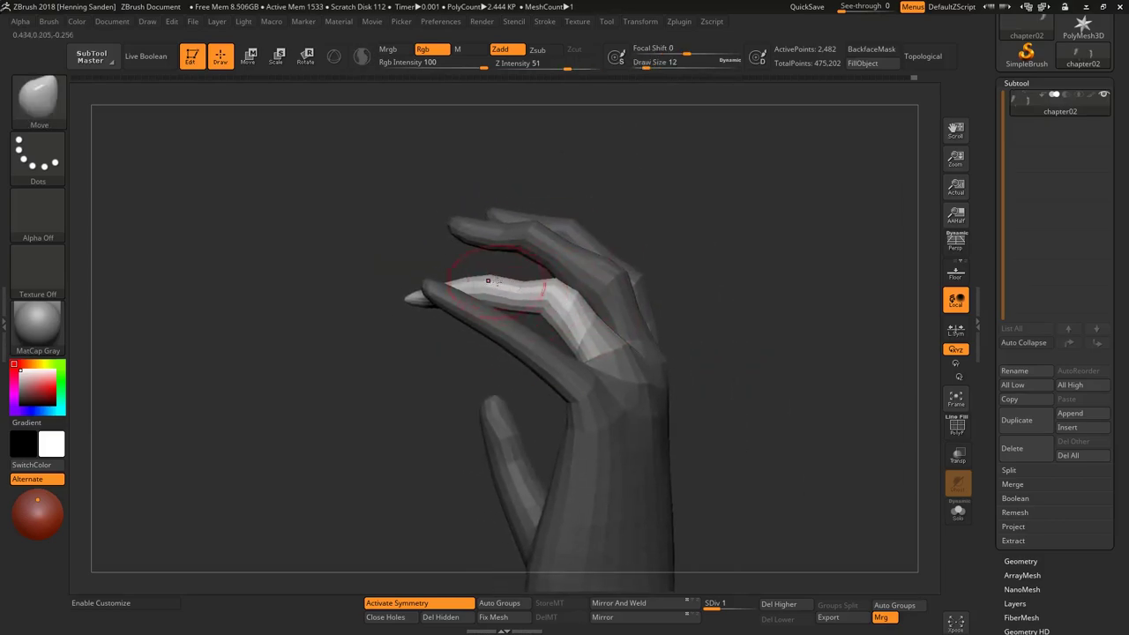
mouse_move(488, 281)
right_down()
mouse_move(494, 291)
mouse_move(479, 290)
mouse_move(491, 284)
right_up()
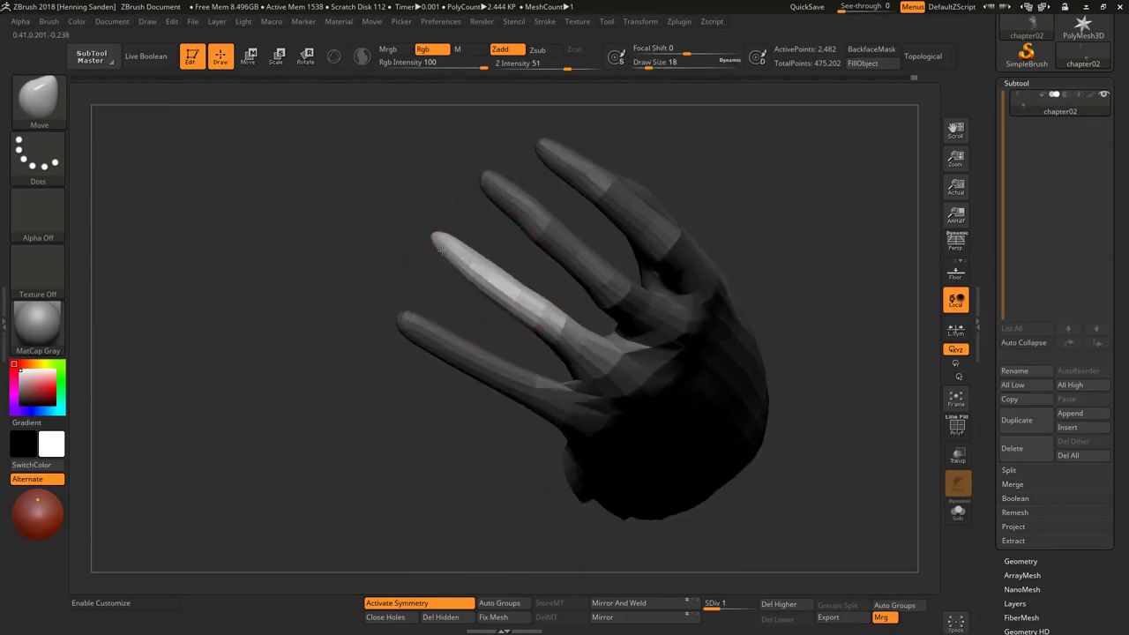
mouse_move(444, 250)
right_down()
mouse_move(670, 231)
mouse_move(655, 281)
mouse_move(666, 202)
mouse_move(583, 264)
mouse_move(605, 280)
mouse_move(615, 218)
right_up()
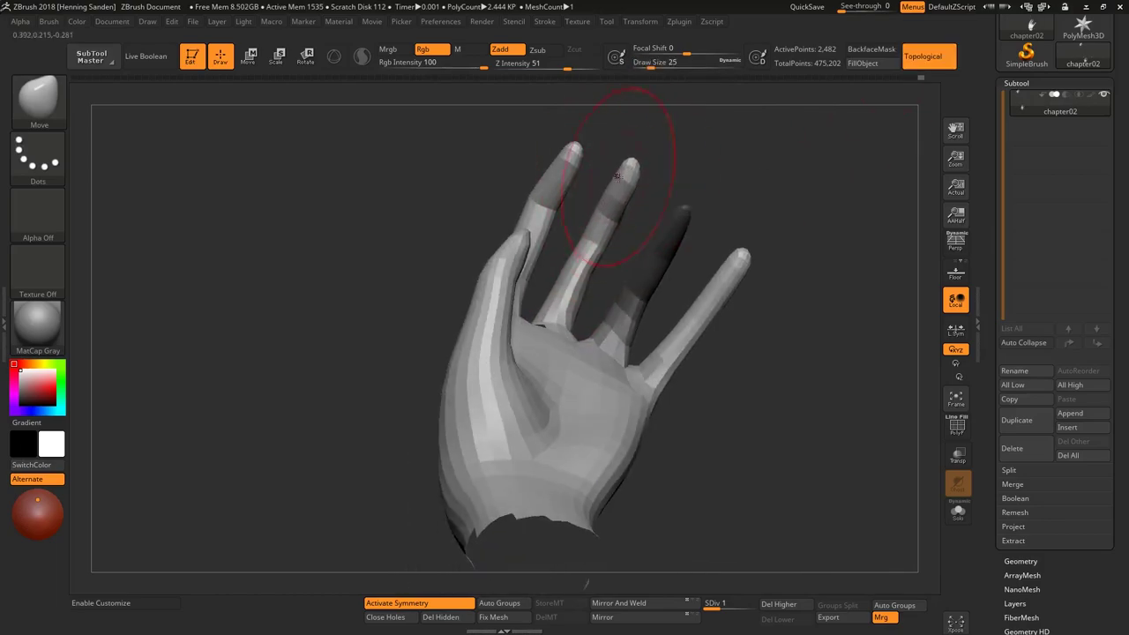
text(s46)
key(Return)
mouse_move(630, 168)
right_down()
mouse_move(600, 176)
mouse_move(570, 162)
right_up()
mouse_move(697, 265)
right_down()
mouse_move(682, 245)
mouse_move(709, 220)
mouse_move(697, 223)
mouse_move(726, 244)
right_up()
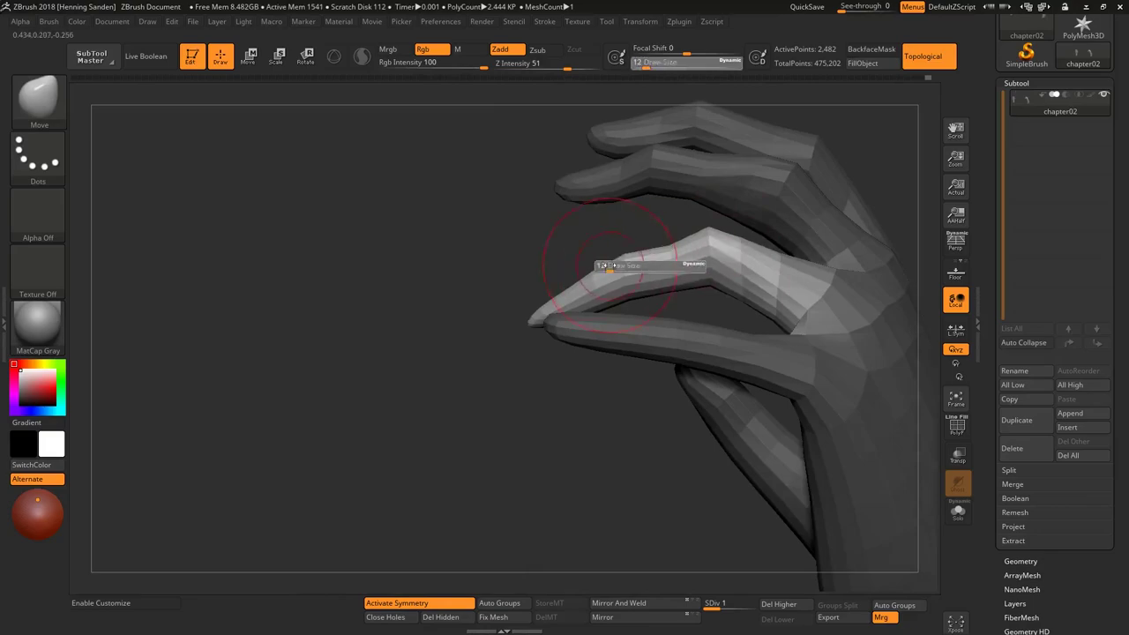
mouse_move(567, 285)
right_down()
mouse_move(693, 252)
mouse_move(710, 234)
mouse_move(600, 291)
mouse_move(620, 321)
mouse_move(600, 349)
mouse_move(591, 344)
mouse_move(684, 296)
mouse_move(657, 323)
mouse_move(628, 291)
mouse_move(635, 340)
mouse_move(610, 383)
mouse_move(597, 313)
mouse_move(555, 341)
mouse_move(559, 308)
mouse_move(589, 281)
mouse_move(573, 291)
mouse_move(583, 300)
mouse_move(590, 287)
mouse_move(492, 314)
mouse_move(517, 215)
mouse_move(529, 359)
right_up()
key(s)
key(s)
key(s)
Rotate a finger at its joint with a Transpose Rotate line along it
key(r)
drag(500, 279, 529, 412)
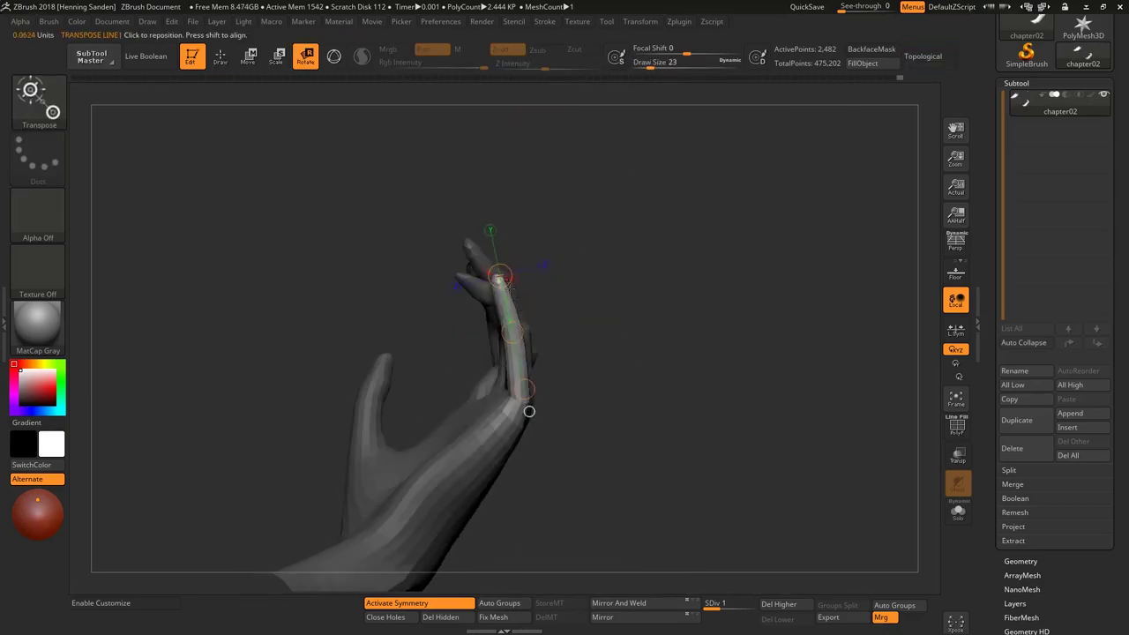
right_drag(464, 315, 519, 369)
Bend the fingers downward into a claw with the Move brush at sizes 9 to 16
key(q)
key(s)
mouse_move(529, 273)
right_down()
mouse_move(521, 364)
mouse_move(476, 317)
right_up()
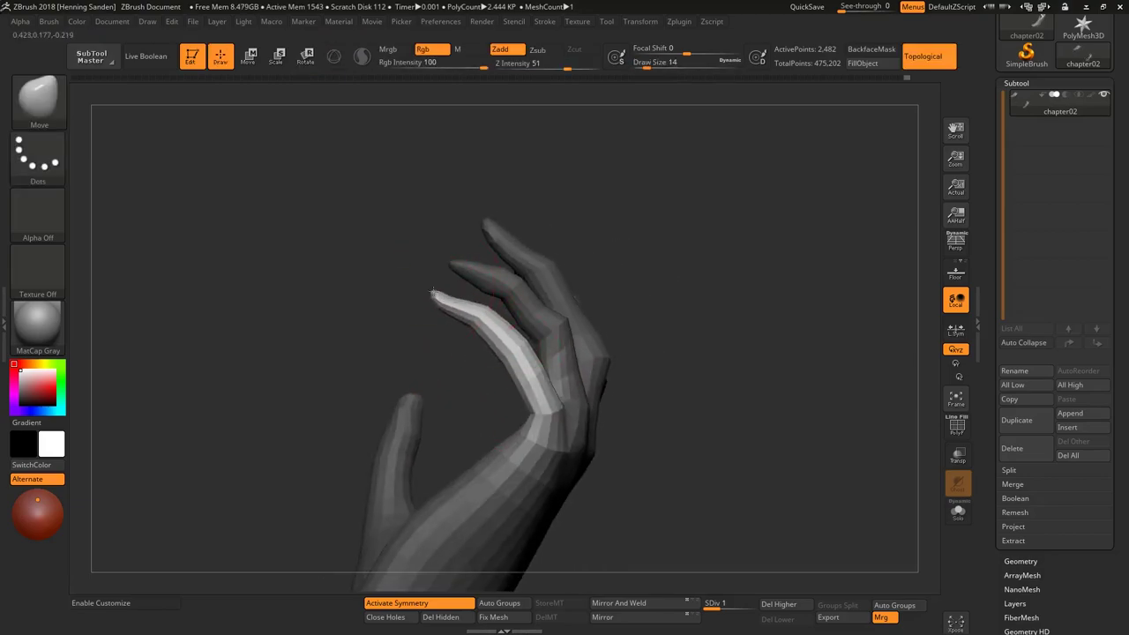
key(s)
mouse_move(439, 285)
right_down()
mouse_move(427, 291)
mouse_move(433, 357)
mouse_move(414, 330)
mouse_move(696, 365)
mouse_move(585, 327)
mouse_move(573, 335)
mouse_move(563, 315)
mouse_move(545, 357)
mouse_move(548, 433)
mouse_move(537, 391)
mouse_move(574, 388)
mouse_move(583, 410)
mouse_move(555, 466)
mouse_move(592, 471)
mouse_move(574, 530)
mouse_move(607, 505)
mouse_move(598, 455)
right_up()
key(bracketleft)
key(bracketleft)
key(bracketleft)
key(bracketleft)
key(bracketright)
key(bracketright)
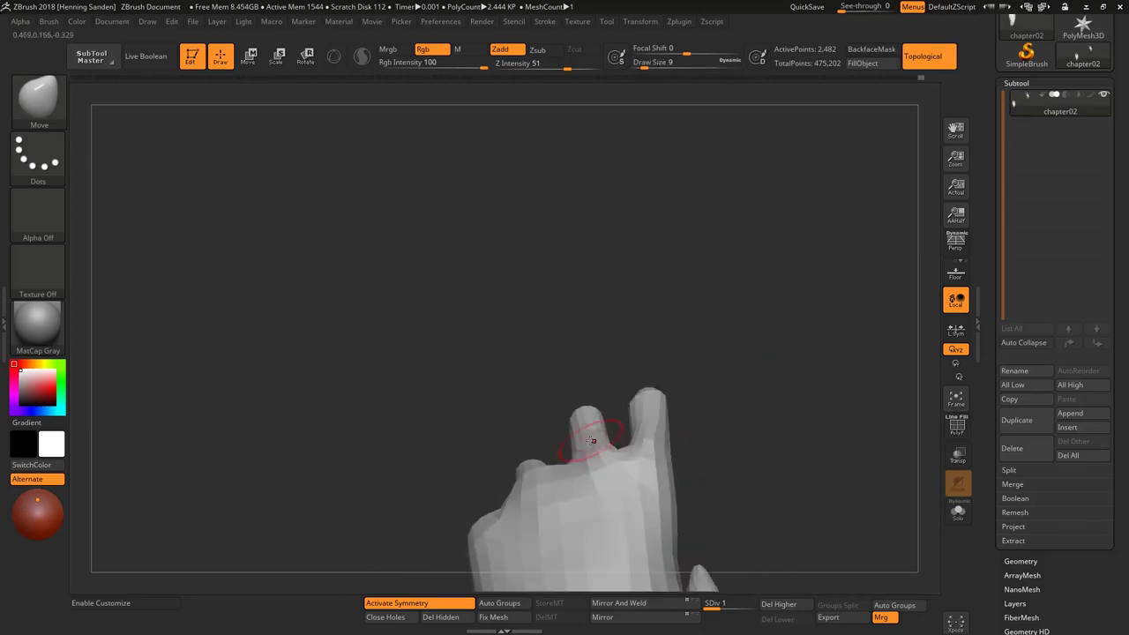
mouse_move(588, 448)
right_down()
mouse_move(521, 485)
mouse_move(517, 460)
mouse_move(520, 472)
mouse_move(494, 468)
mouse_move(463, 510)
right_up()
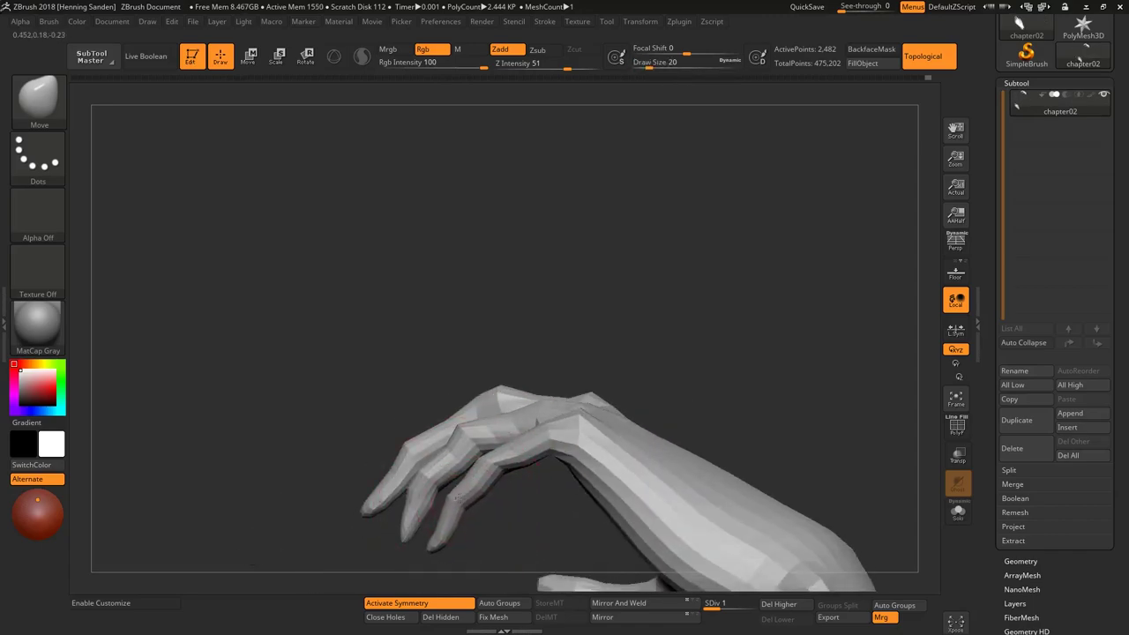
mouse_move(402, 529)
right_down()
mouse_move(448, 373)
mouse_move(517, 403)
mouse_move(556, 484)
right_up()
key(bracketright)
Mask all but one finger and rotate it inward with Transpose
key(r)
mouse_move(537, 519)
ctrl+mouse_down()
mouse_move(542, 429)
mouse_move(556, 403)
mouse_move(560, 519)
mouse_move(550, 426)
ctrl+mouse_up()
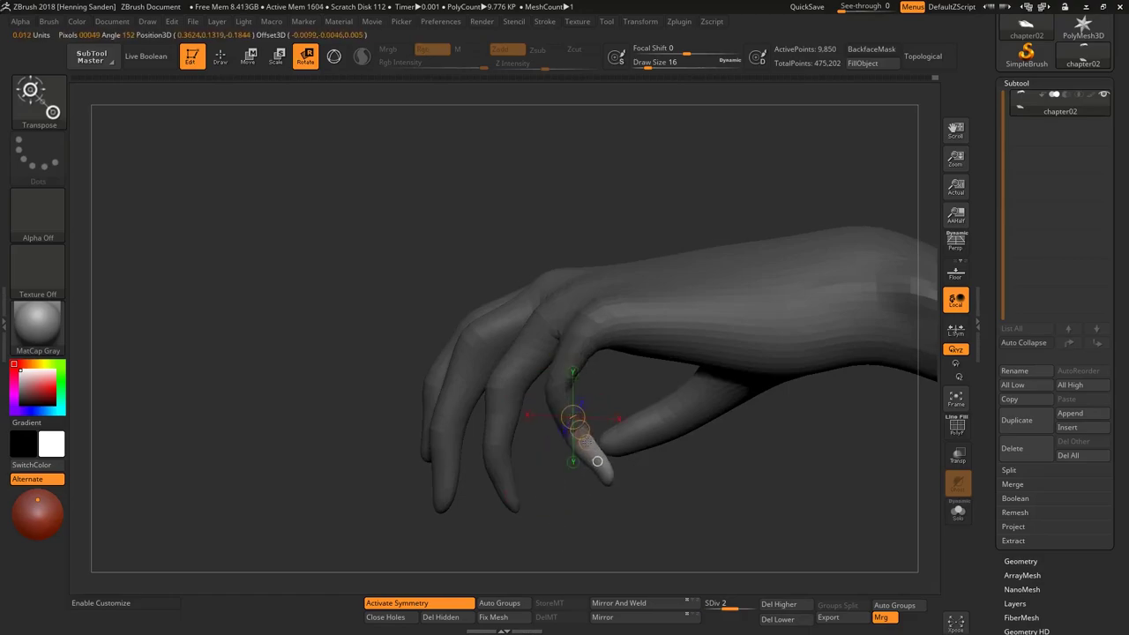
key(q)
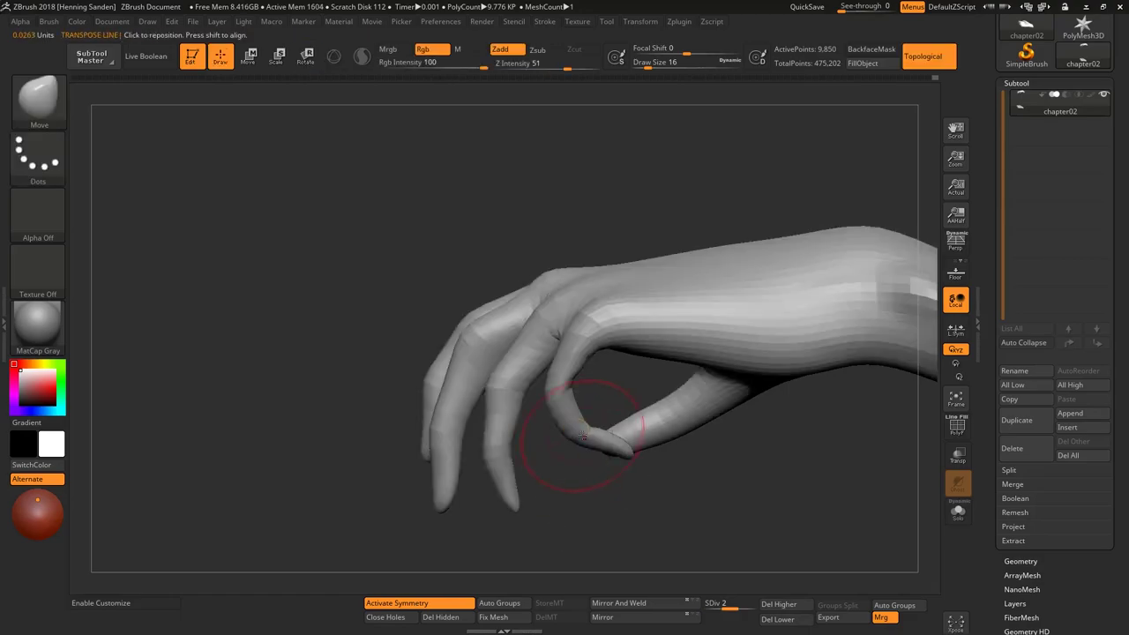
Tweak the fingers at subdivision level 2 with the Move brush sized 6 to 23
key(bracketright)
key(bracketright)
key(bracketright)
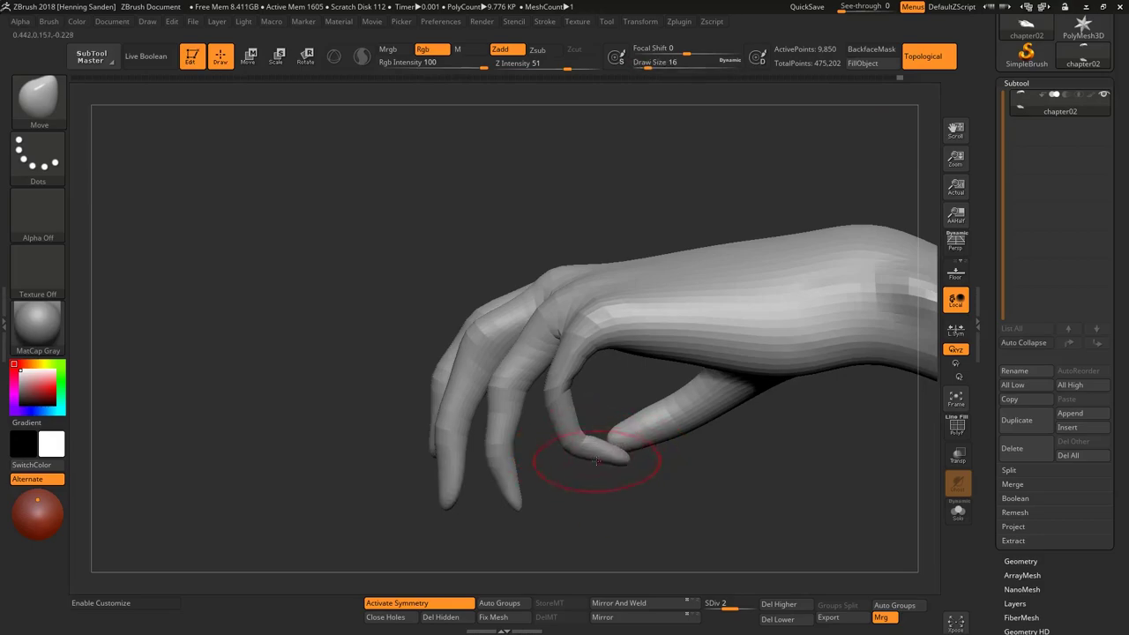
text(7)
key(Return)
mouse_move(578, 492)
mouse_down()
mouse_move(618, 476)
mouse_move(591, 385)
mouse_move(590, 416)
mouse_move(486, 353)
mouse_move(630, 465)
mouse_move(677, 457)
mouse_move(618, 432)
mouse_move(604, 448)
mouse_move(547, 414)
mouse_move(610, 413)
mouse_move(580, 374)
mouse_move(662, 373)
mouse_move(653, 395)
mouse_up()
key(bracketright)
key(bracketright)
key(bracketleft)
key(bracketleft)
key(bracketleft)
key(bracketleft)
key(bracketleft)
key(bracketright)
key(bracketright)
key(bracketright)
key(bracketleft)
key(bracketleft)
key(bracketleft)
key(bracketright)
key(bracketright)
Fill out the finger shapes with the Inflate and ClayBuildup brushes
key(b)
key(i)
key(n)
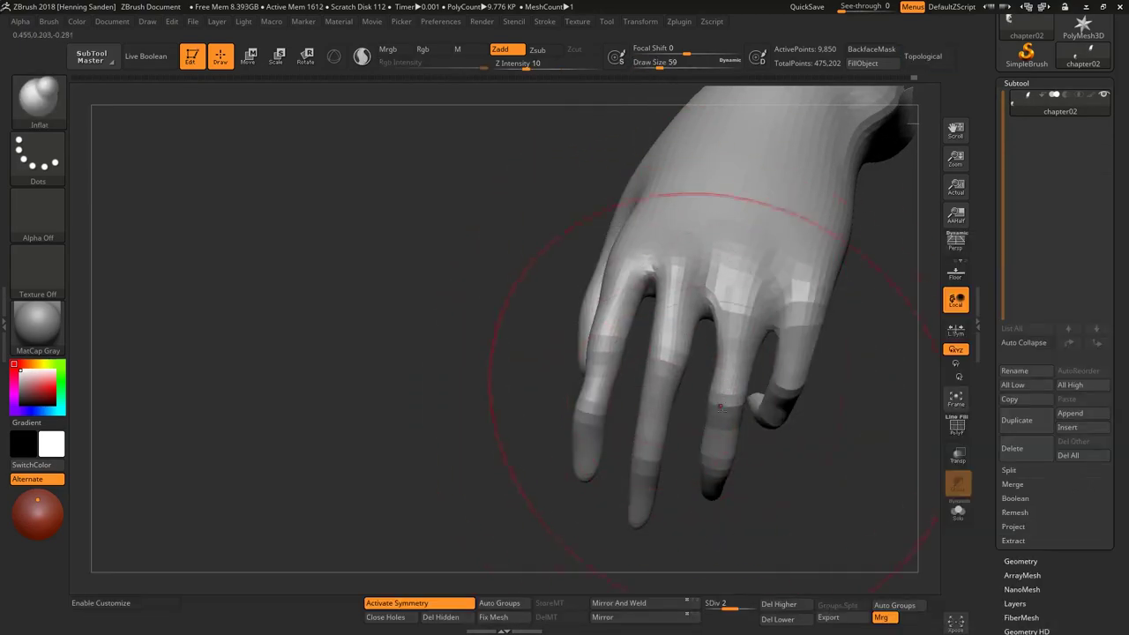
drag(722, 411, 748, 465)
drag(659, 421, 674, 406)
key(b)
key(c)
key(b)
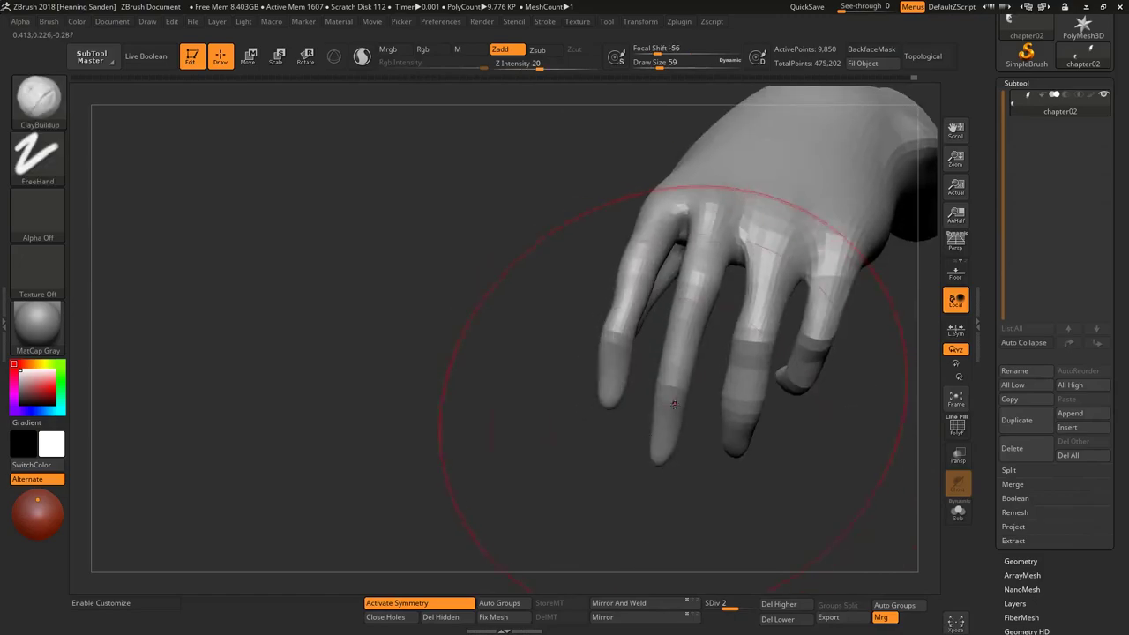
key(b)
Refine the knuckles with the Move brush and masking, at sizes 7 to 18
key(m)
key(t)
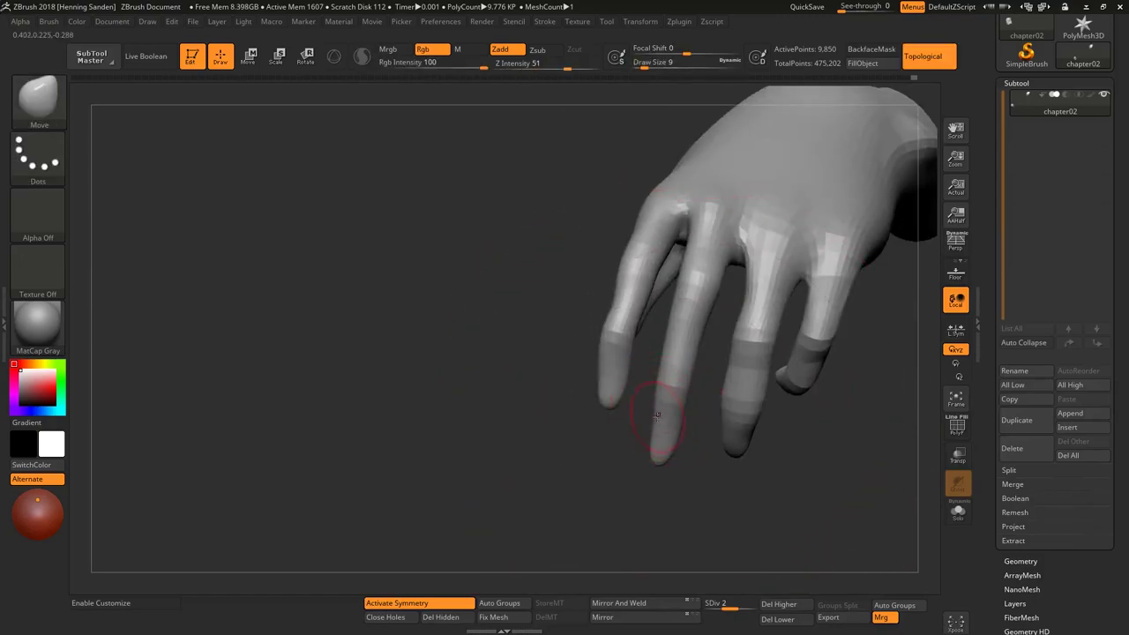
key(ctrl)
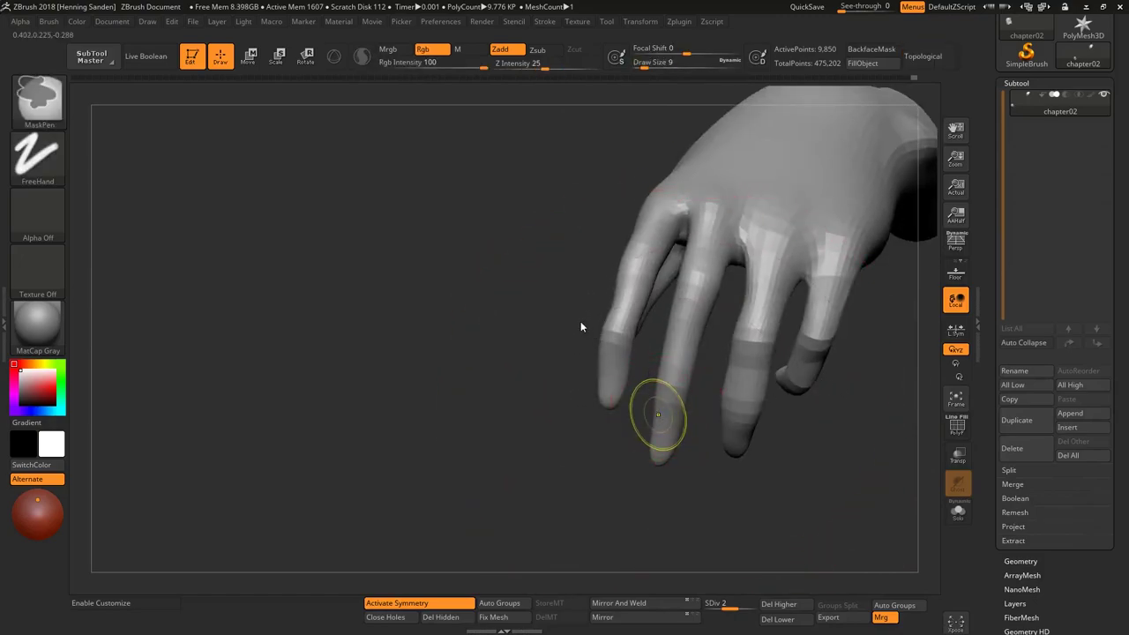
mouse_move(581, 327)
mouse_down()
mouse_move(625, 359)
mouse_move(605, 360)
mouse_move(630, 335)
mouse_move(628, 305)
mouse_move(645, 320)
mouse_move(650, 305)
mouse_move(612, 303)
mouse_move(638, 257)
mouse_move(727, 245)
mouse_move(827, 257)
mouse_move(847, 277)
mouse_move(811, 367)
mouse_move(824, 346)
mouse_move(843, 418)
mouse_move(806, 391)
mouse_move(821, 397)
mouse_move(794, 361)
mouse_move(699, 420)
mouse_move(732, 376)
mouse_move(732, 354)
mouse_move(712, 380)
mouse_move(752, 370)
mouse_move(723, 353)
mouse_move(688, 414)
mouse_move(701, 424)
mouse_move(593, 371)
mouse_move(570, 383)
mouse_move(559, 353)
mouse_move(582, 364)
mouse_move(579, 403)
mouse_move(656, 396)
mouse_move(615, 315)
mouse_move(644, 302)
mouse_move(579, 341)
mouse_move(597, 303)
mouse_move(598, 399)
mouse_move(690, 453)
mouse_move(672, 445)
mouse_up()
key(s)
key(s)
key(s)
key(s)
key(s)
mouse_move(694, 403)
mouse_down()
mouse_move(694, 389)
mouse_move(617, 391)
mouse_move(585, 365)
mouse_move(605, 335)
mouse_move(618, 373)
mouse_move(596, 388)
mouse_move(582, 265)
mouse_move(560, 252)
mouse_move(628, 247)
mouse_move(662, 212)
mouse_move(726, 232)
mouse_move(710, 260)
mouse_move(730, 274)
mouse_move(725, 201)
mouse_move(680, 259)
mouse_move(601, 307)
mouse_move(575, 344)
mouse_move(521, 381)
mouse_move(544, 409)
mouse_move(588, 406)
mouse_move(627, 280)
mouse_move(618, 404)
mouse_move(706, 335)
mouse_move(703, 304)
mouse_move(729, 319)
mouse_move(687, 291)
mouse_move(695, 227)
mouse_move(676, 221)
mouse_move(686, 221)
mouse_move(631, 306)
mouse_move(668, 290)
mouse_move(699, 322)
mouse_up()
key(s)
mouse_move(678, 379)
mouse_down()
mouse_move(704, 365)
mouse_move(676, 390)
mouse_move(580, 379)
mouse_move(582, 356)
mouse_move(536, 355)
mouse_move(618, 323)
mouse_move(678, 347)
mouse_move(661, 454)
mouse_move(649, 397)
mouse_move(617, 373)
mouse_move(682, 288)
mouse_move(715, 328)
mouse_up()
Unhide the whole body, mask everything but the hands, reposition the hands, and clear the mask
ctrl+shift+click(632, 368)
key(e)
key(r)
ctrl+drag(756, 247, 731, 373)
key(w)
drag(690, 320, 756, 320)
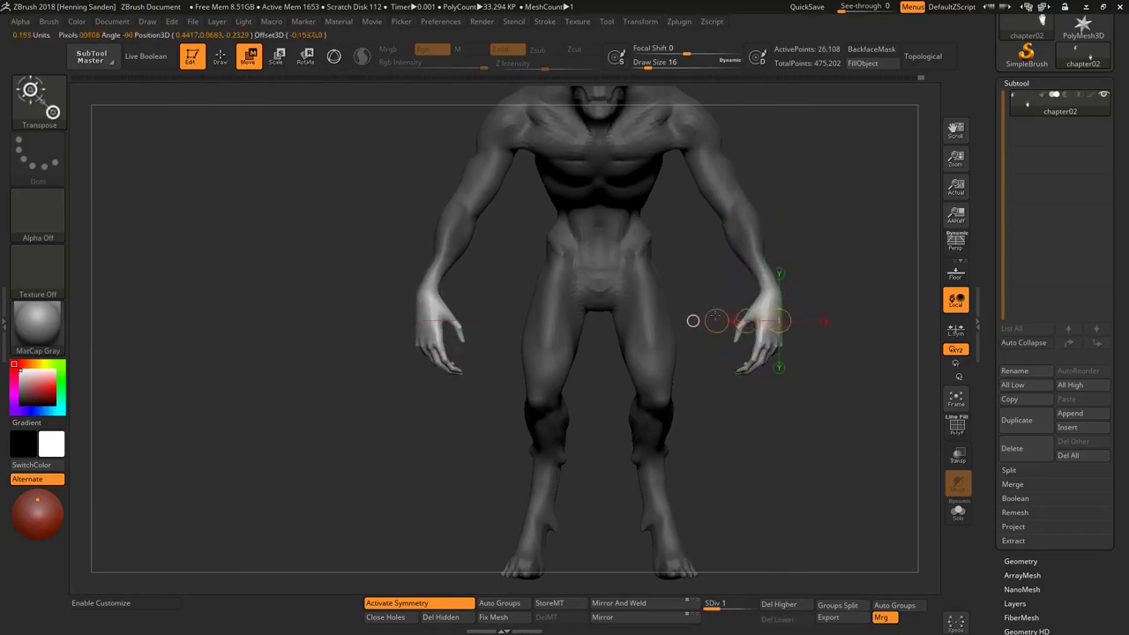
ctrl+click(689, 320)
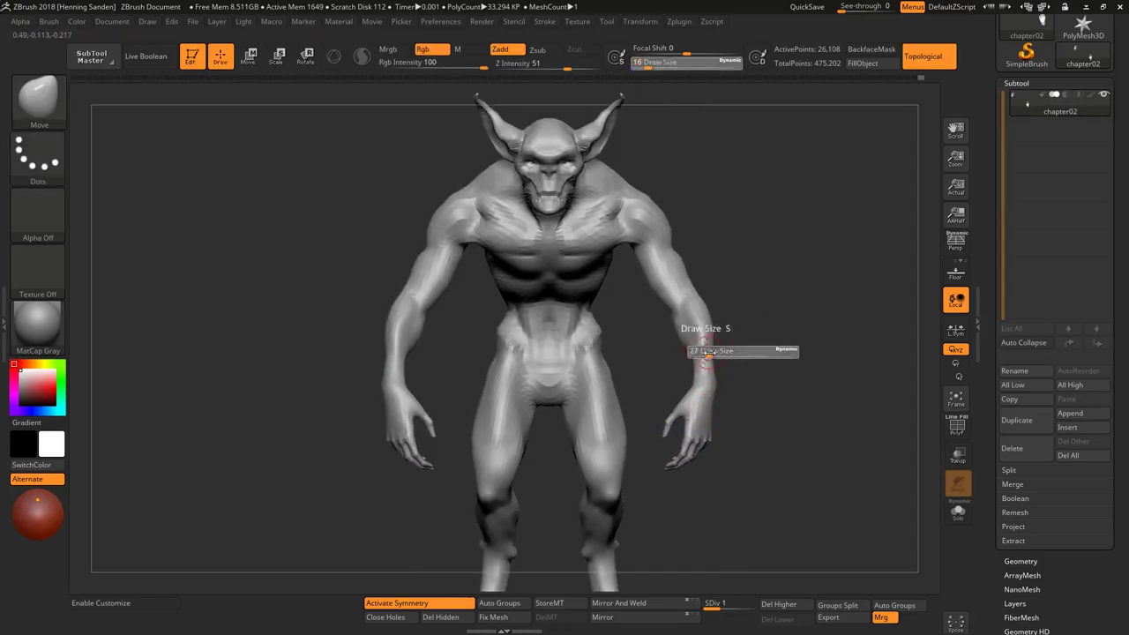
Enlarge the brush to 54, view the arm from the side, then shrink draw size from 71 to 62
drag(708, 351, 719, 352)
mouse_move(713, 353)
right_down()
mouse_move(377, 404)
mouse_move(708, 359)
mouse_move(676, 403)
mouse_move(736, 433)
mouse_move(681, 365)
mouse_move(675, 329)
mouse_move(706, 270)
mouse_move(685, 277)
mouse_move(700, 296)
mouse_move(706, 281)
mouse_move(687, 272)
mouse_move(708, 287)
mouse_move(688, 299)
mouse_move(729, 282)
right_up()
key(s)
ctrl+right_drag(689, 337, 680, 326)
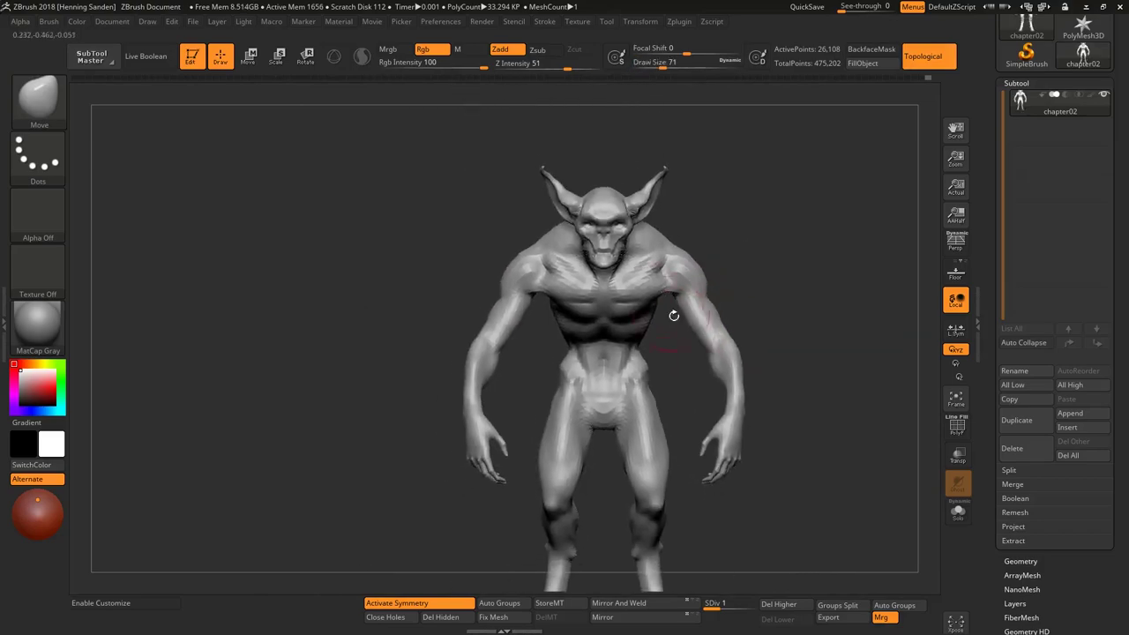